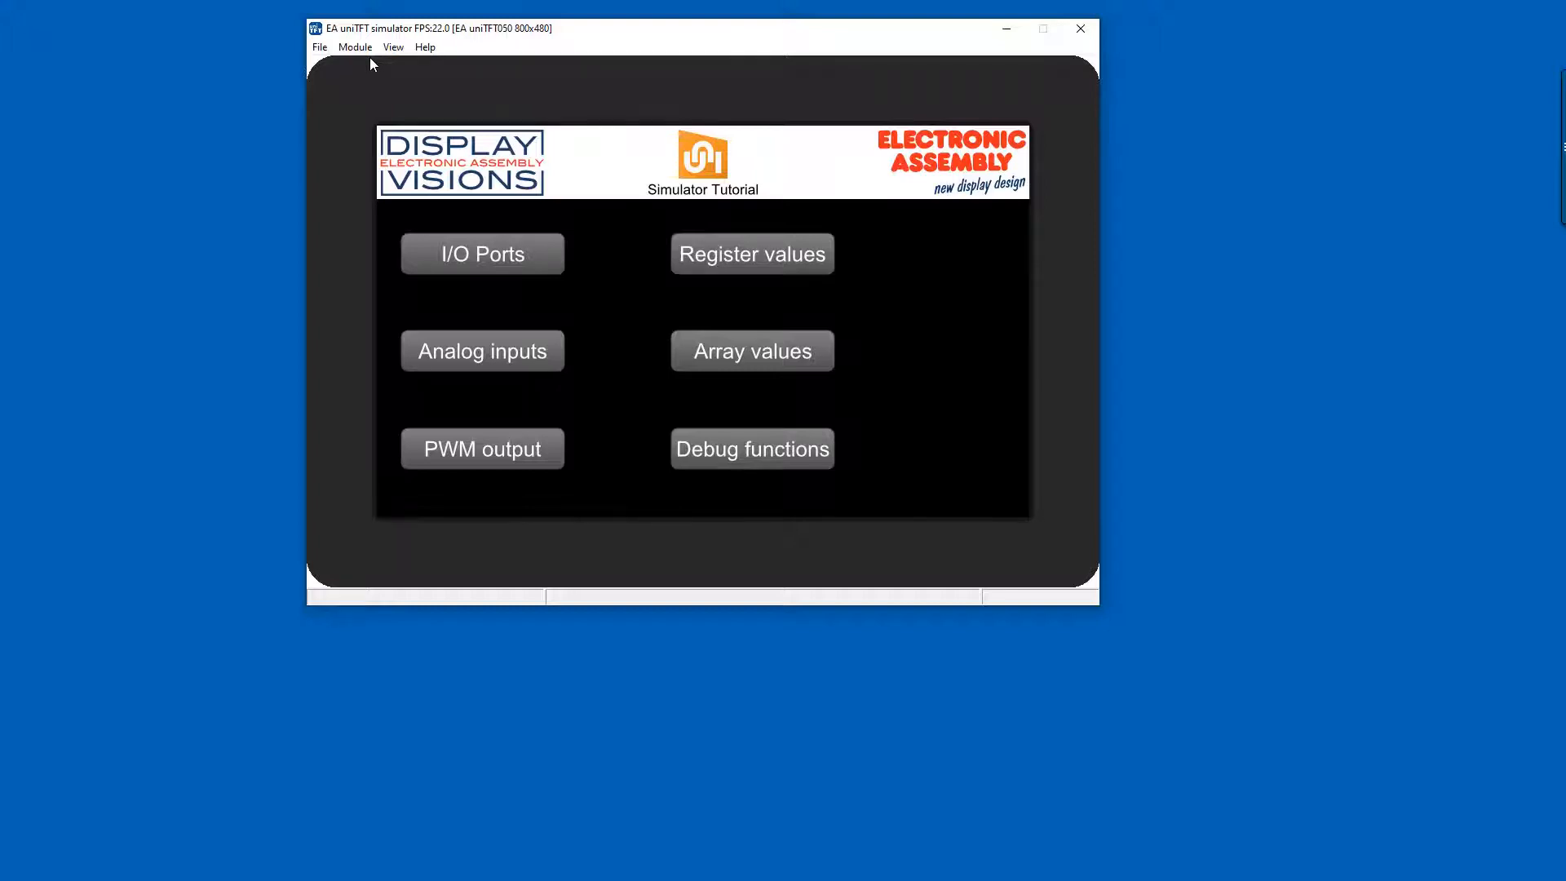
- Switch the simulated module to EA uniTFT070 1024x600 and back to EA uniTFT050 800x480
{"action": "left_click", "coordinate": [355, 48]}
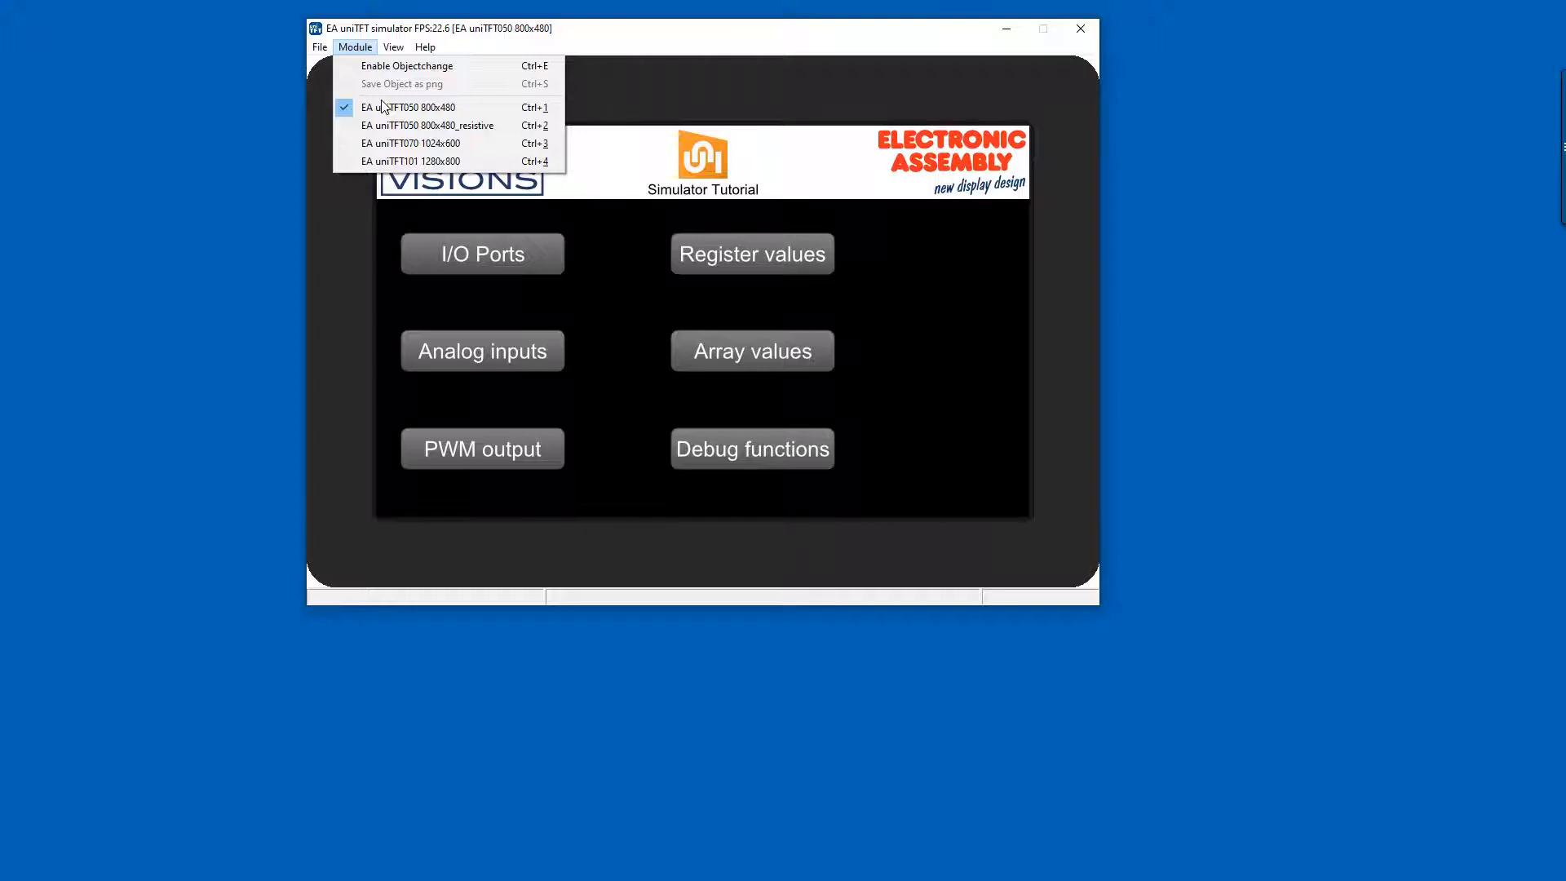
{"action": "left_click", "coordinate": [387, 142]}
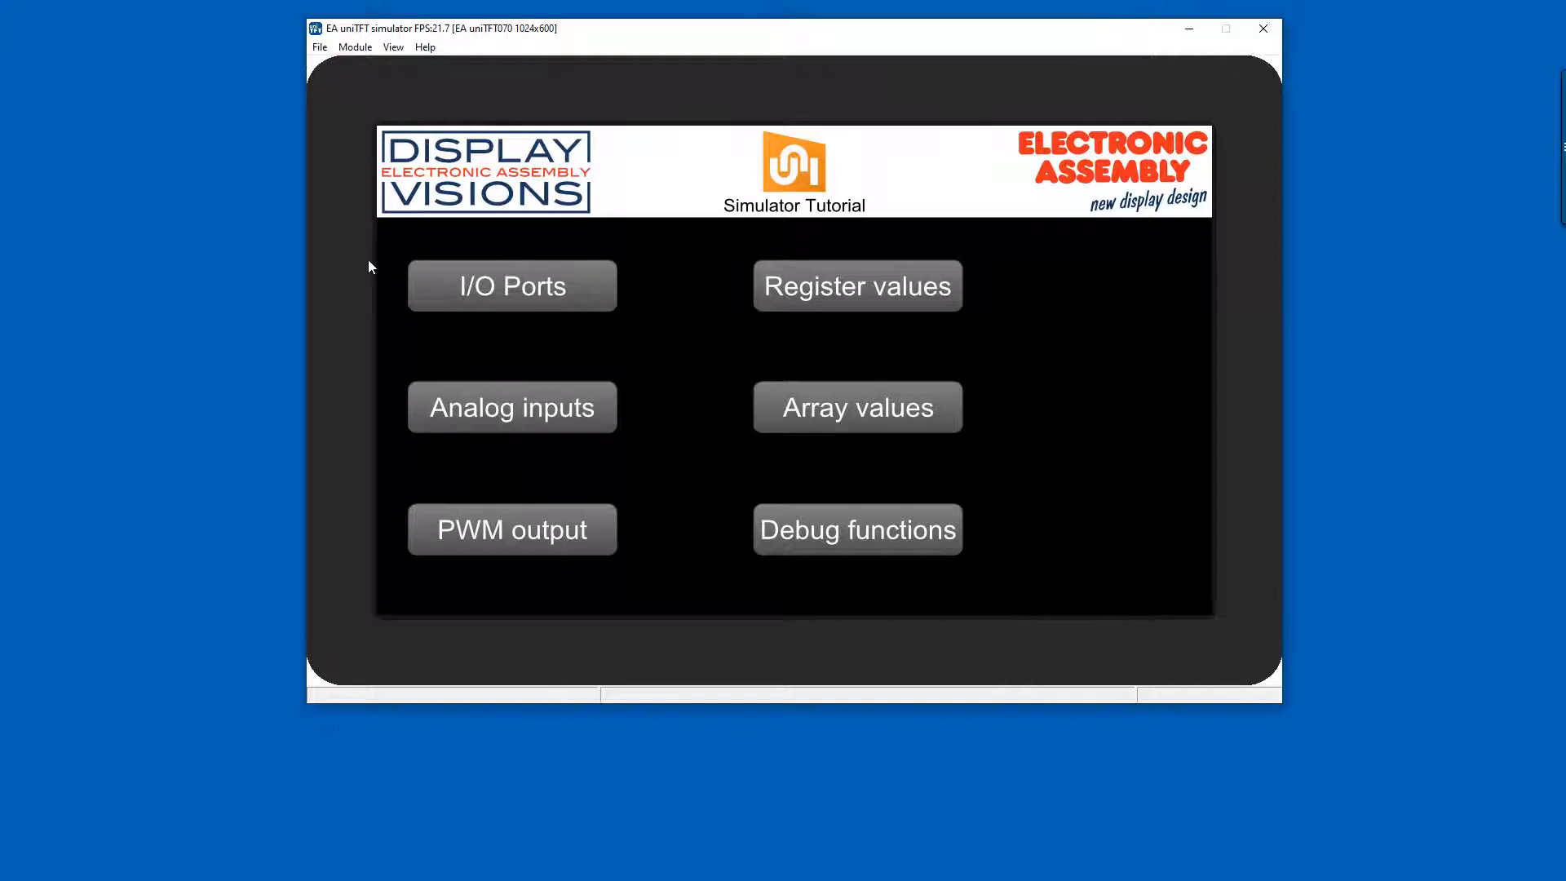
{"action": "left_click", "coordinate": [356, 47]}
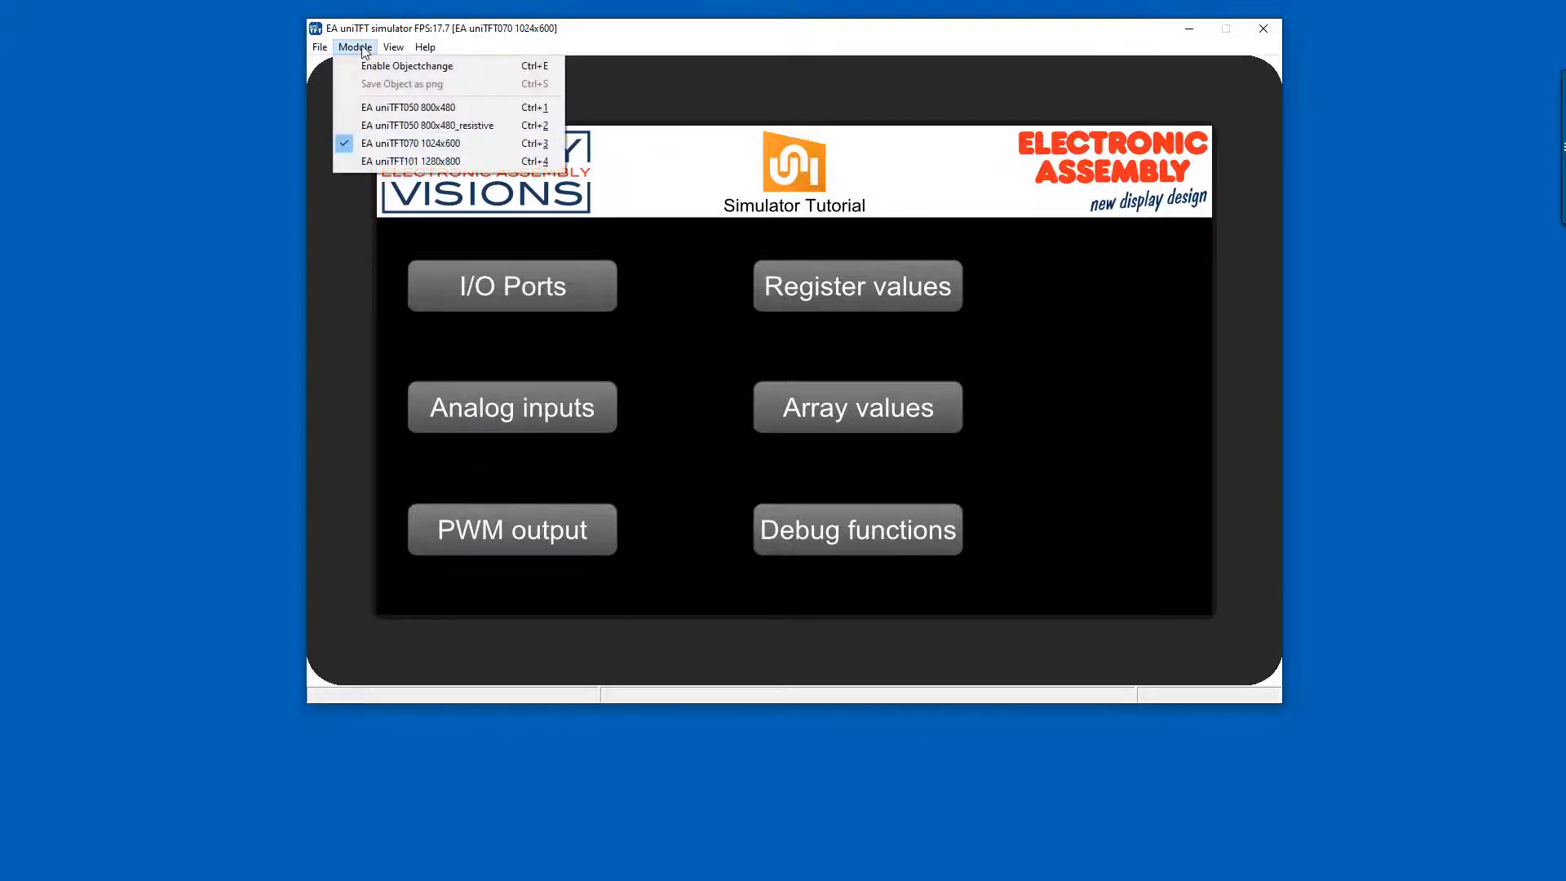
{"action": "left_click", "coordinate": [376, 113]}
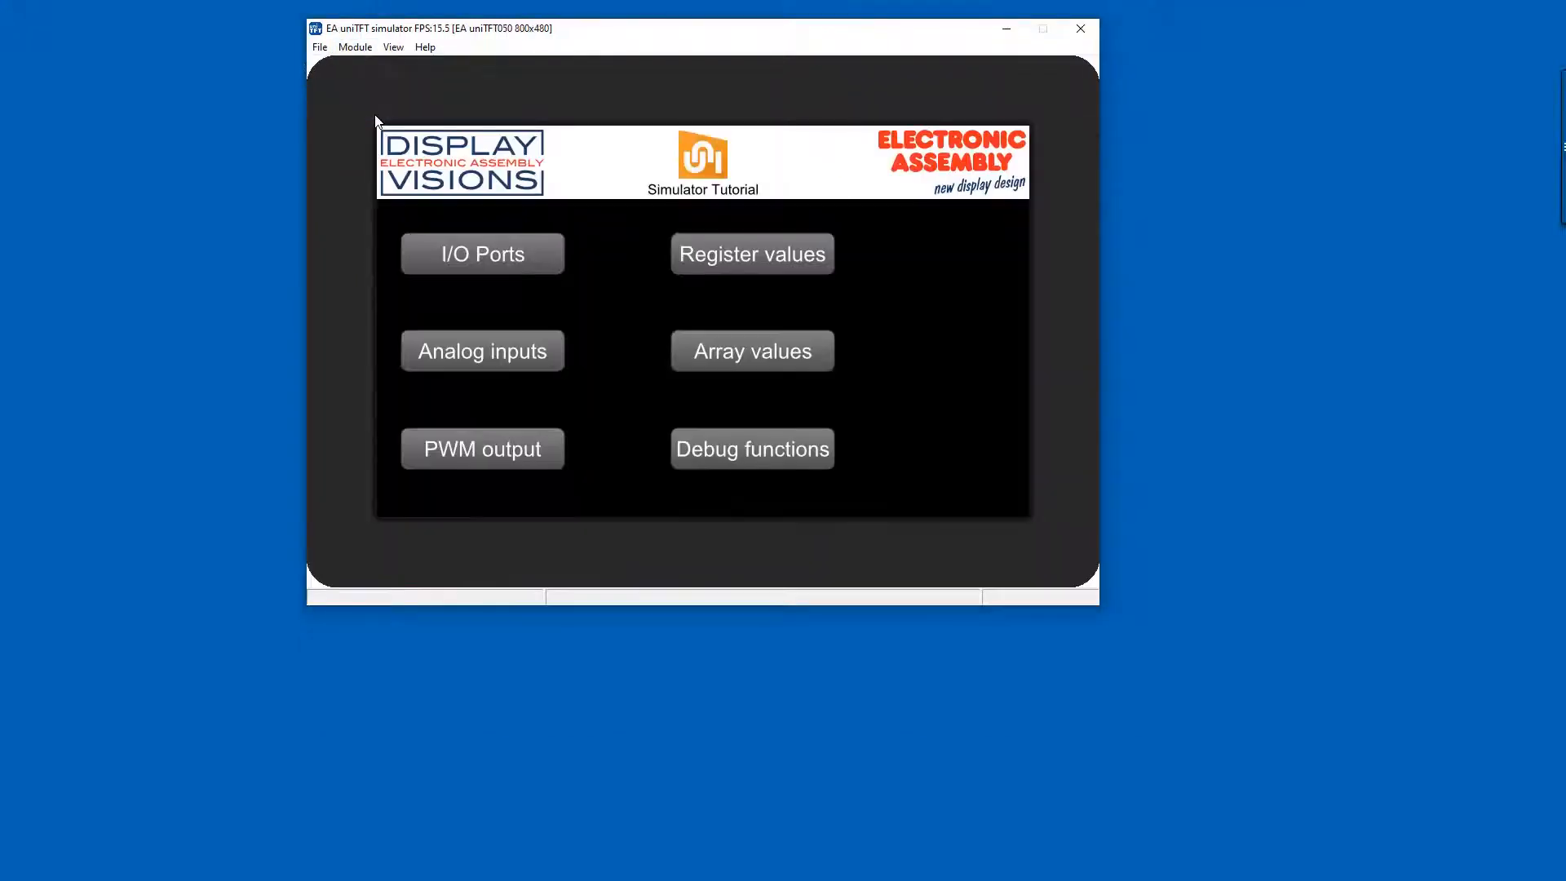
- Copy the display image with its frame to the clipboard and paste it into GIMP, closing GIMP again
{"action": "left_click", "coordinate": [329, 47]}
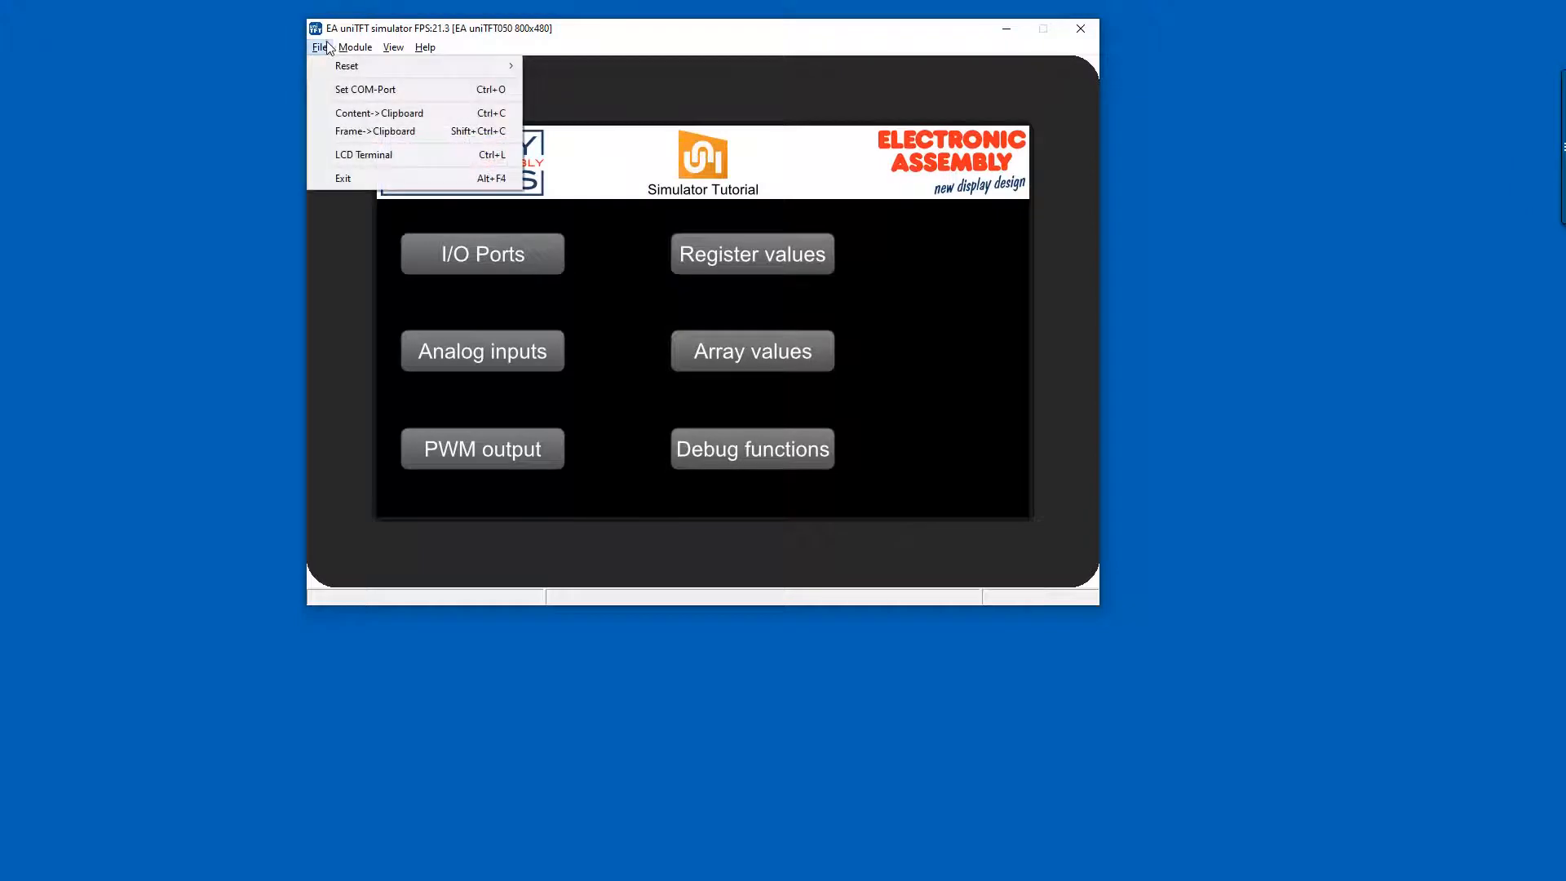
{"action": "left_click", "coordinate": [366, 138]}
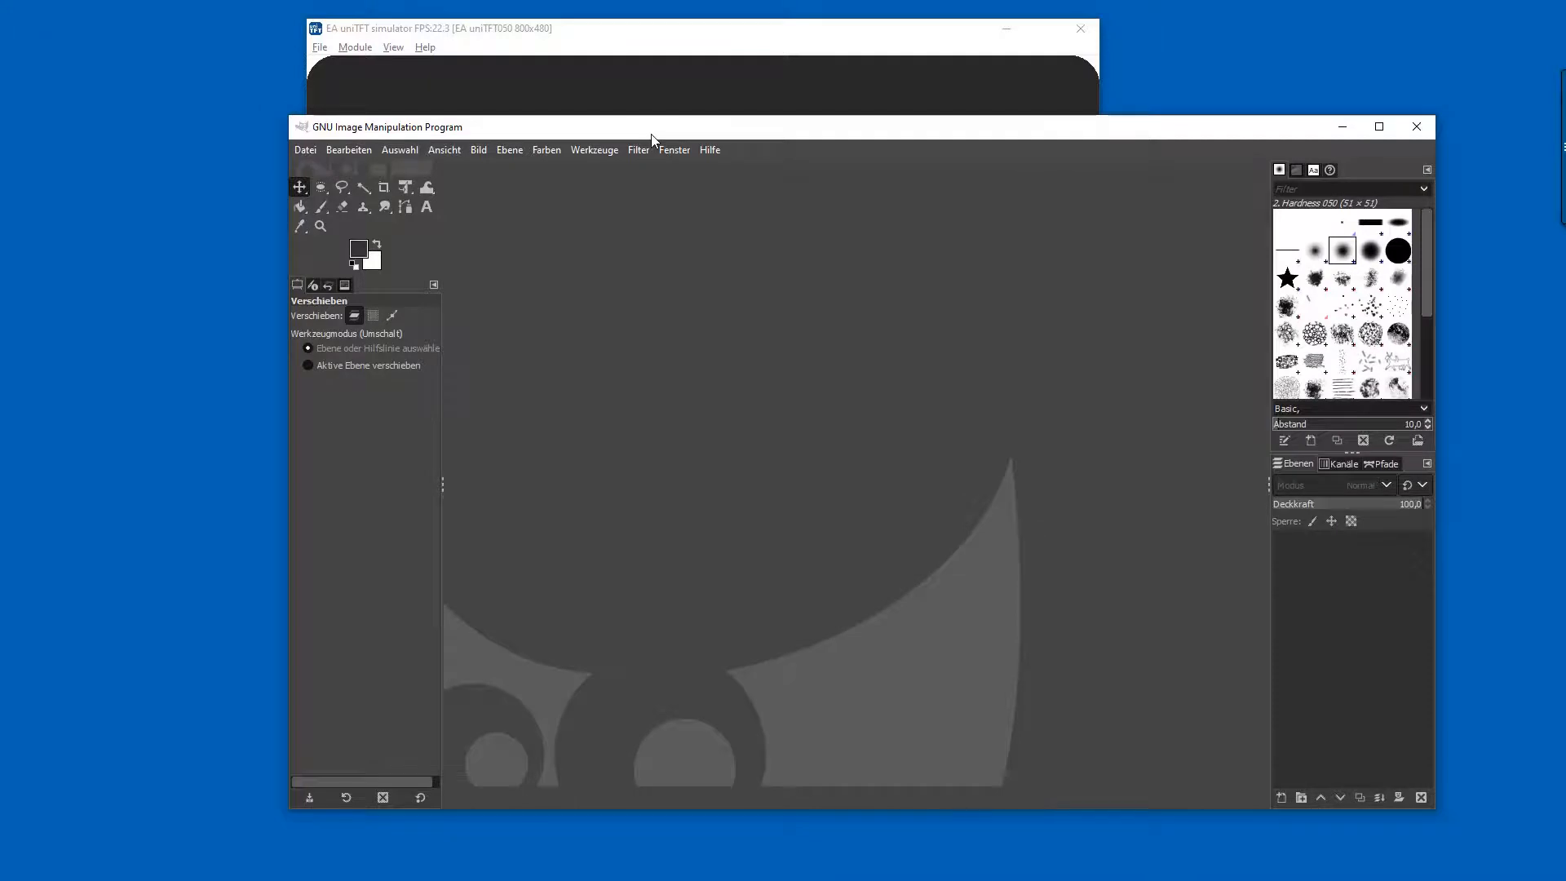
{"action": "key", "text": "ctrl+v"}
{"action": "left_click", "coordinate": [1417, 128]}
{"action": "left_click", "coordinate": [1418, 128]}
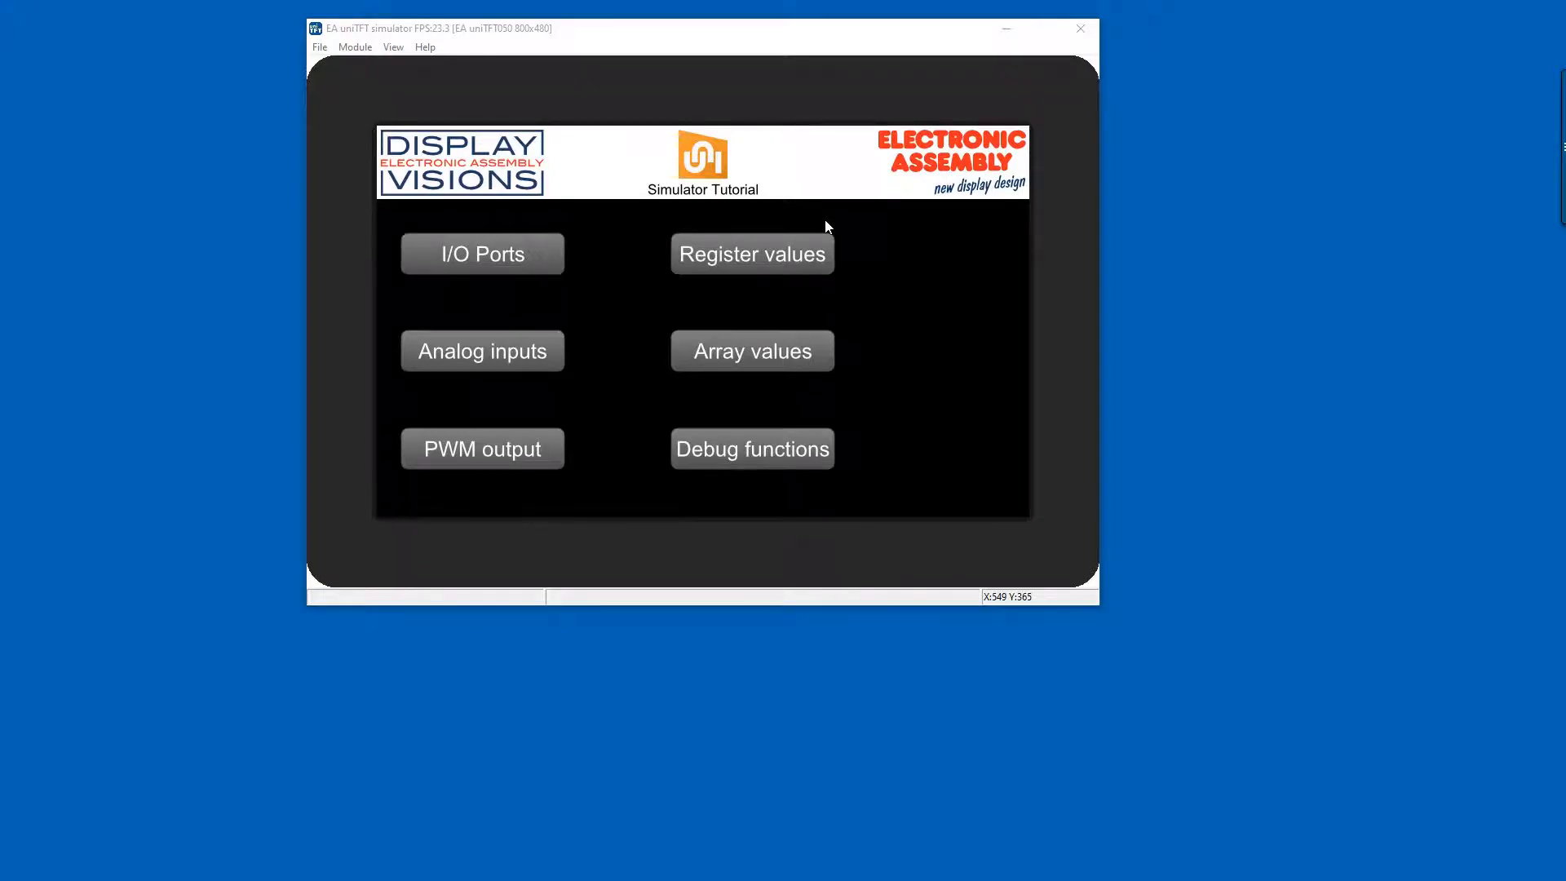
- Hide the module's frame and show the IO-Port window together with the I/O Ports page
{"action": "left_click", "coordinate": [394, 47]}
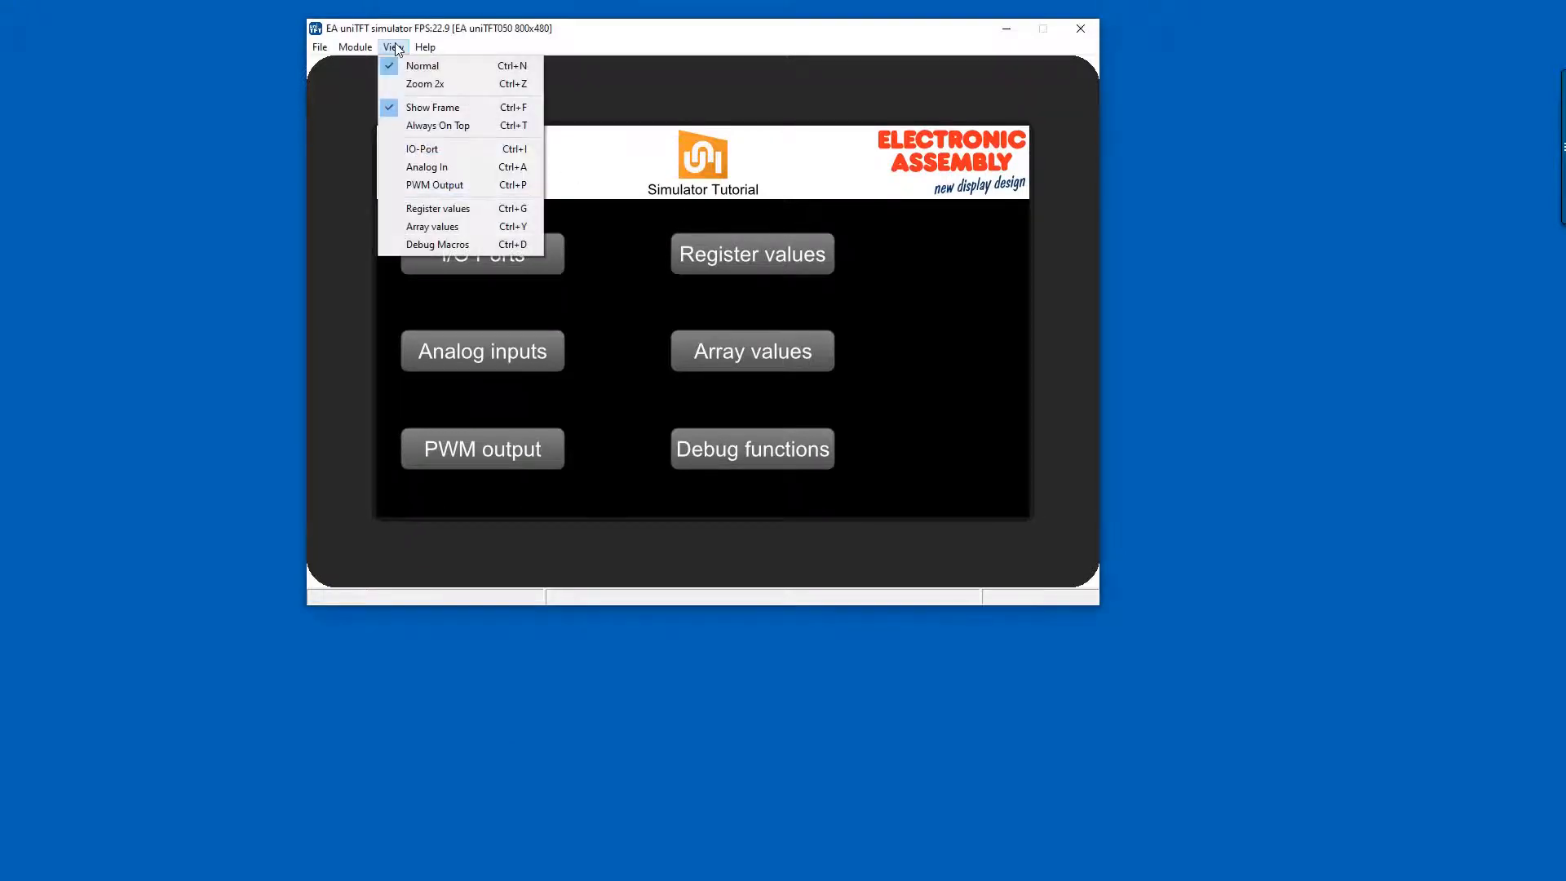
{"action": "left_click", "coordinate": [416, 107]}
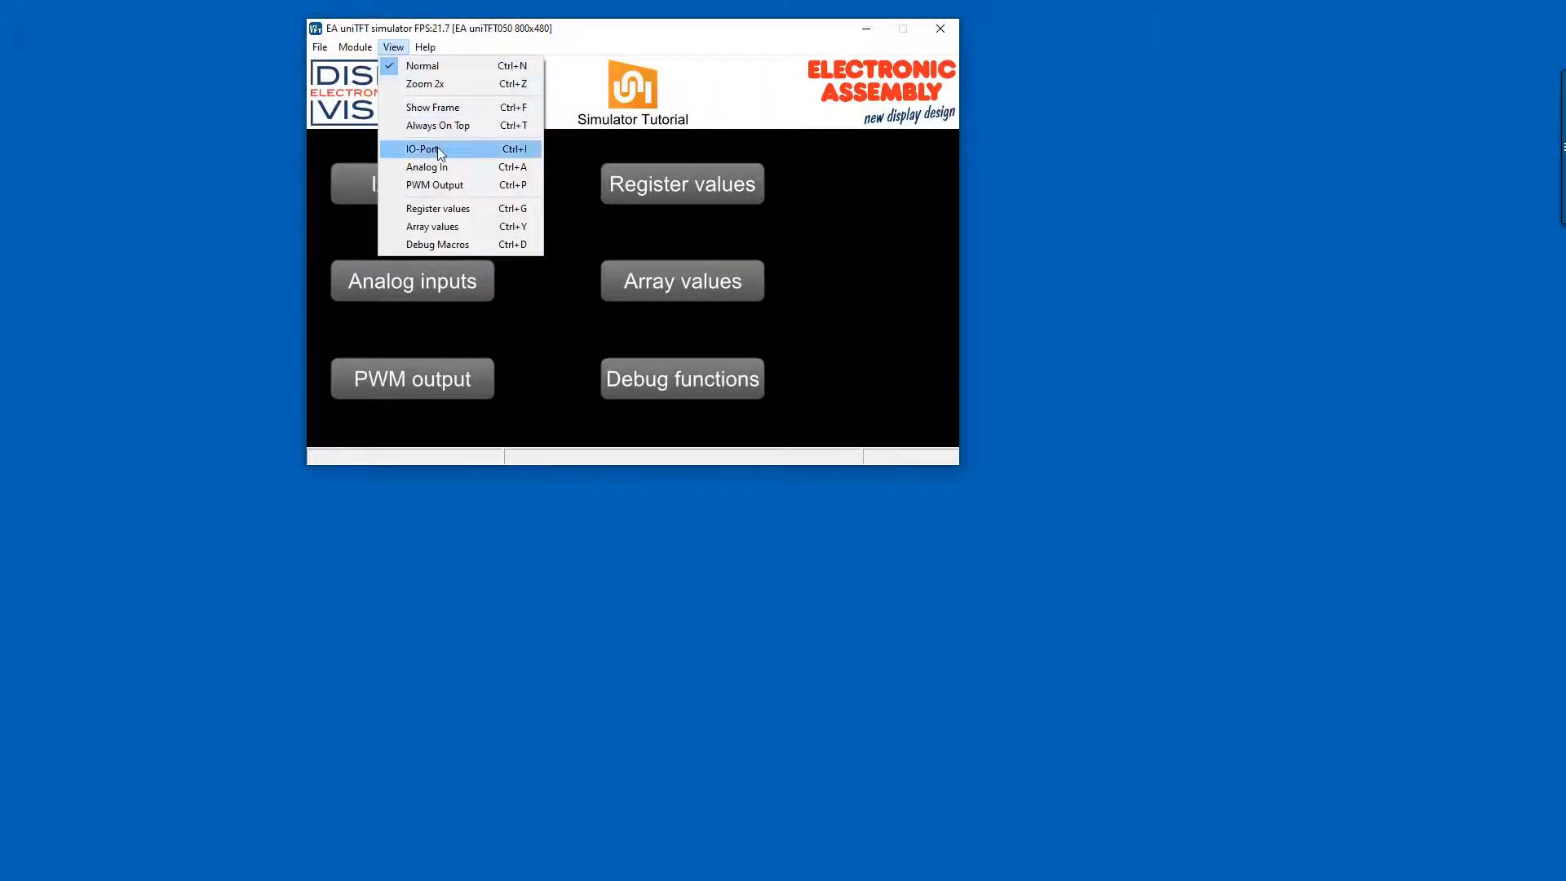
{"action": "left_click", "coordinate": [437, 149]}
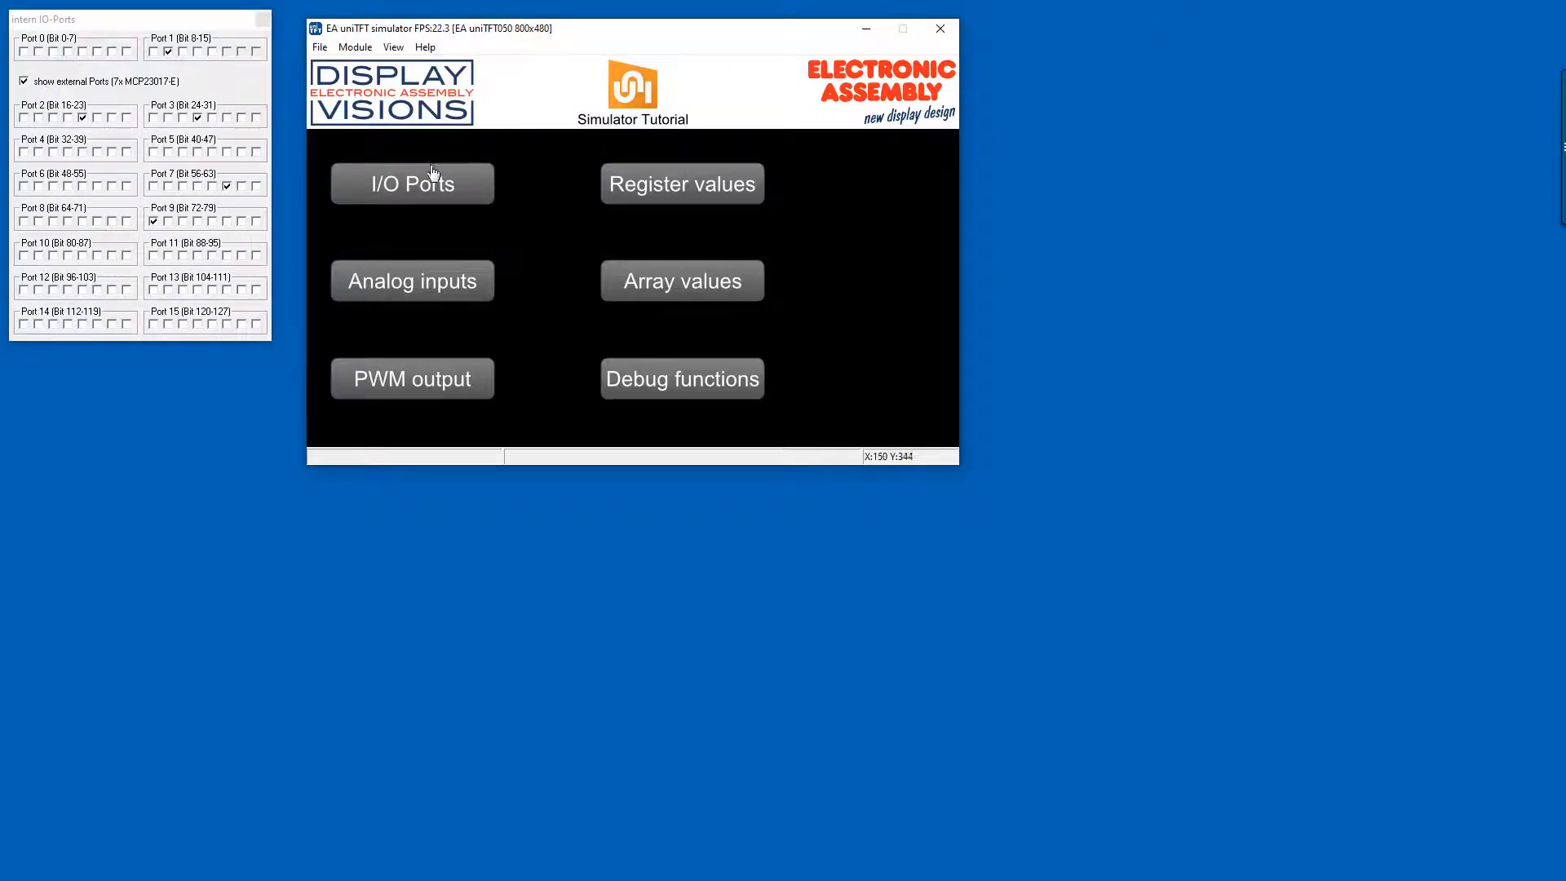
{"action": "left_click", "coordinate": [428, 186]}
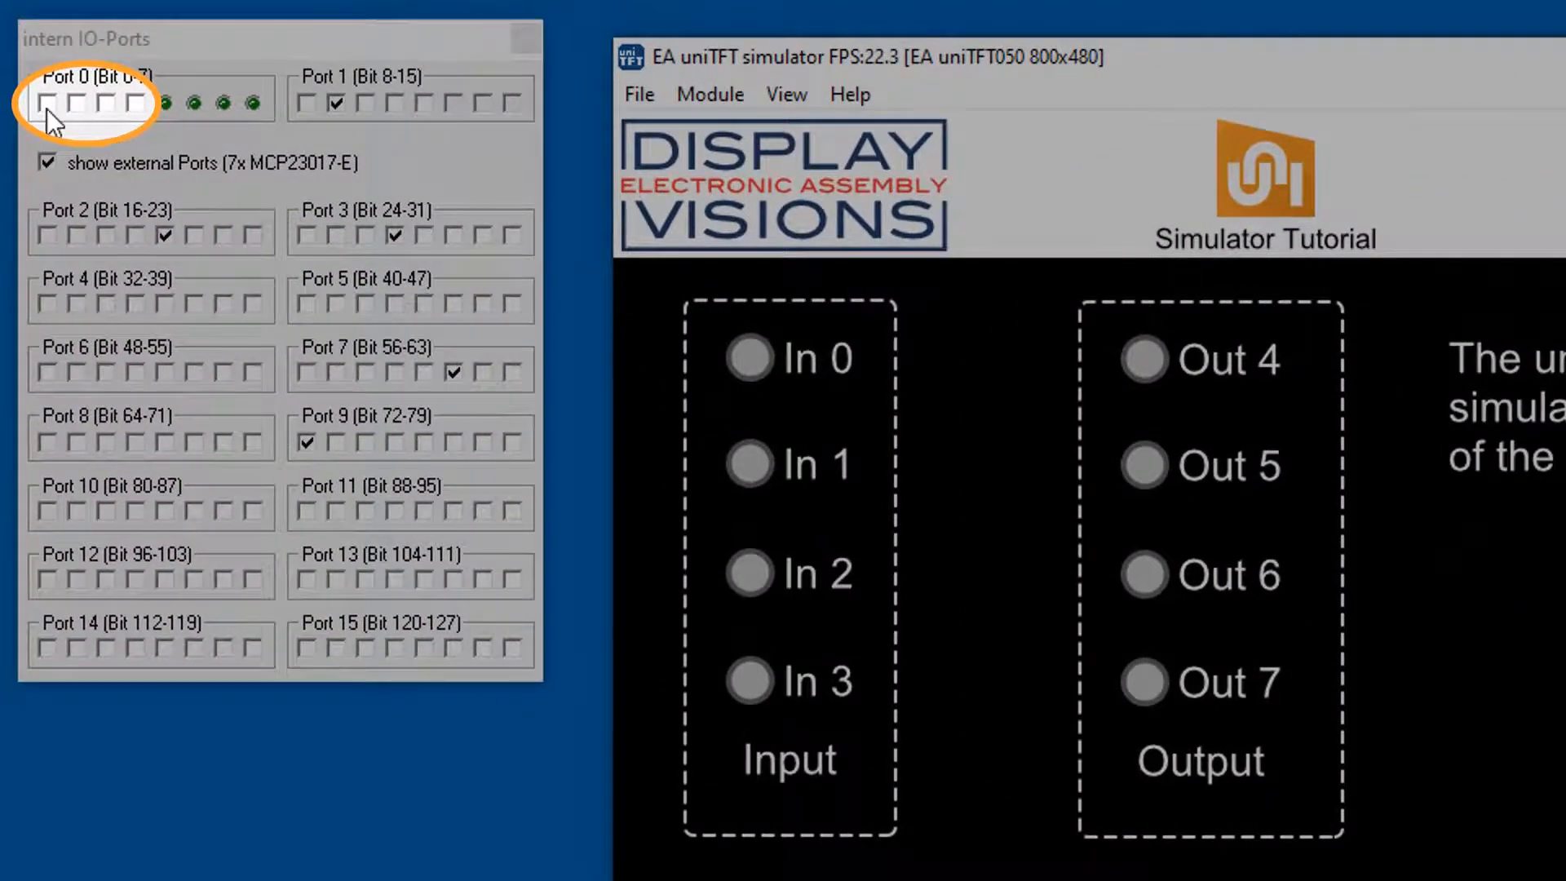
- Enable input bits 1 and 3 of Port 0, switching bit 0 on and off again
{"action": "left_click", "coordinate": [47, 103]}
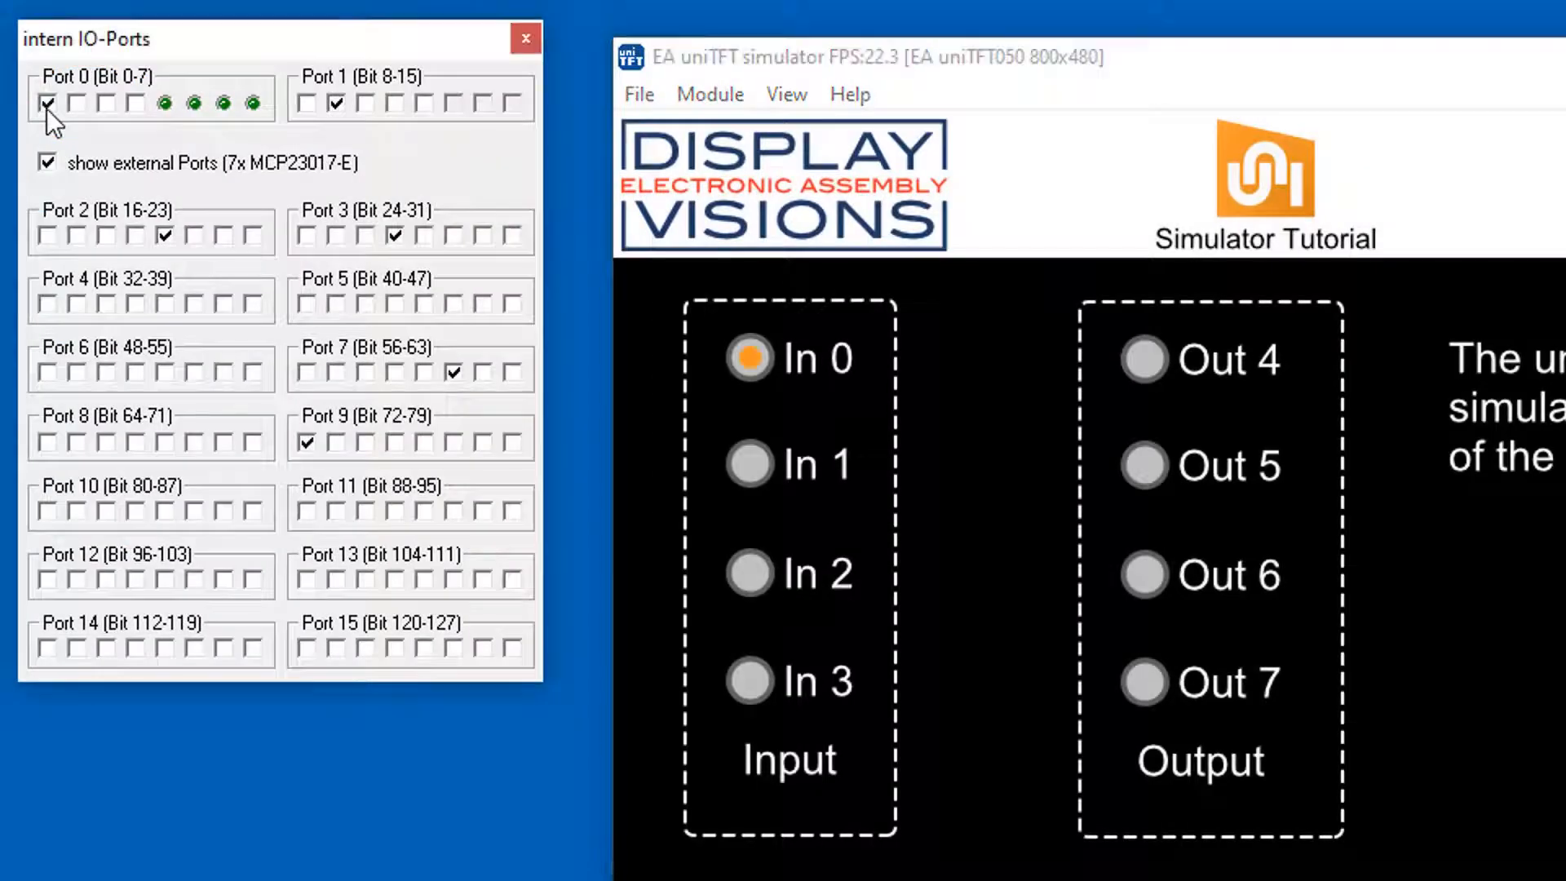
{"action": "left_click", "coordinate": [129, 105]}
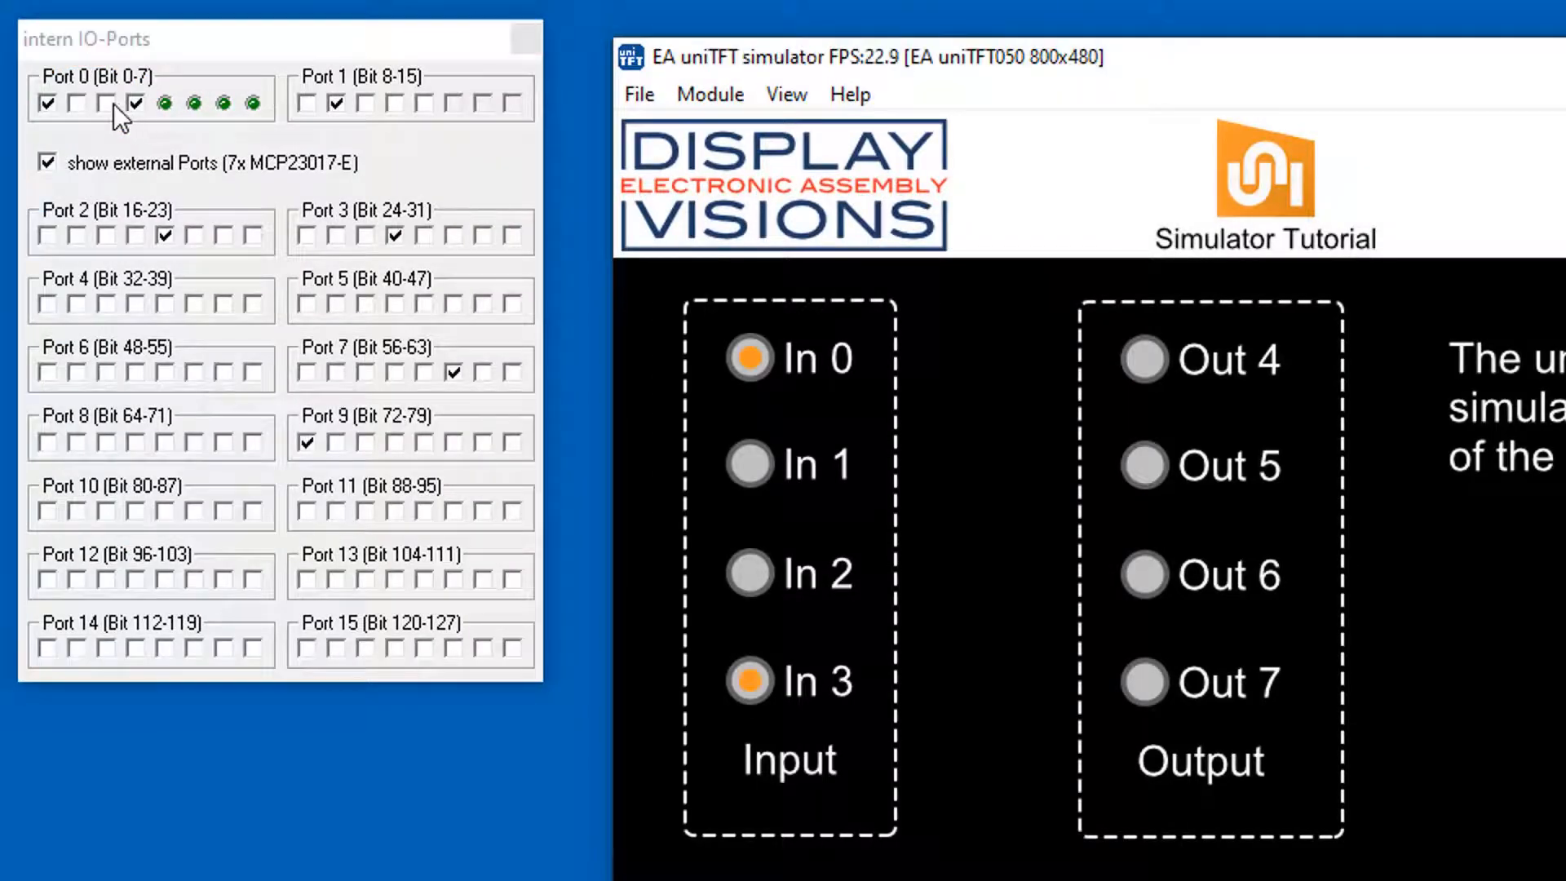
{"action": "left_click", "coordinate": [77, 103]}
{"action": "left_click", "coordinate": [46, 103]}
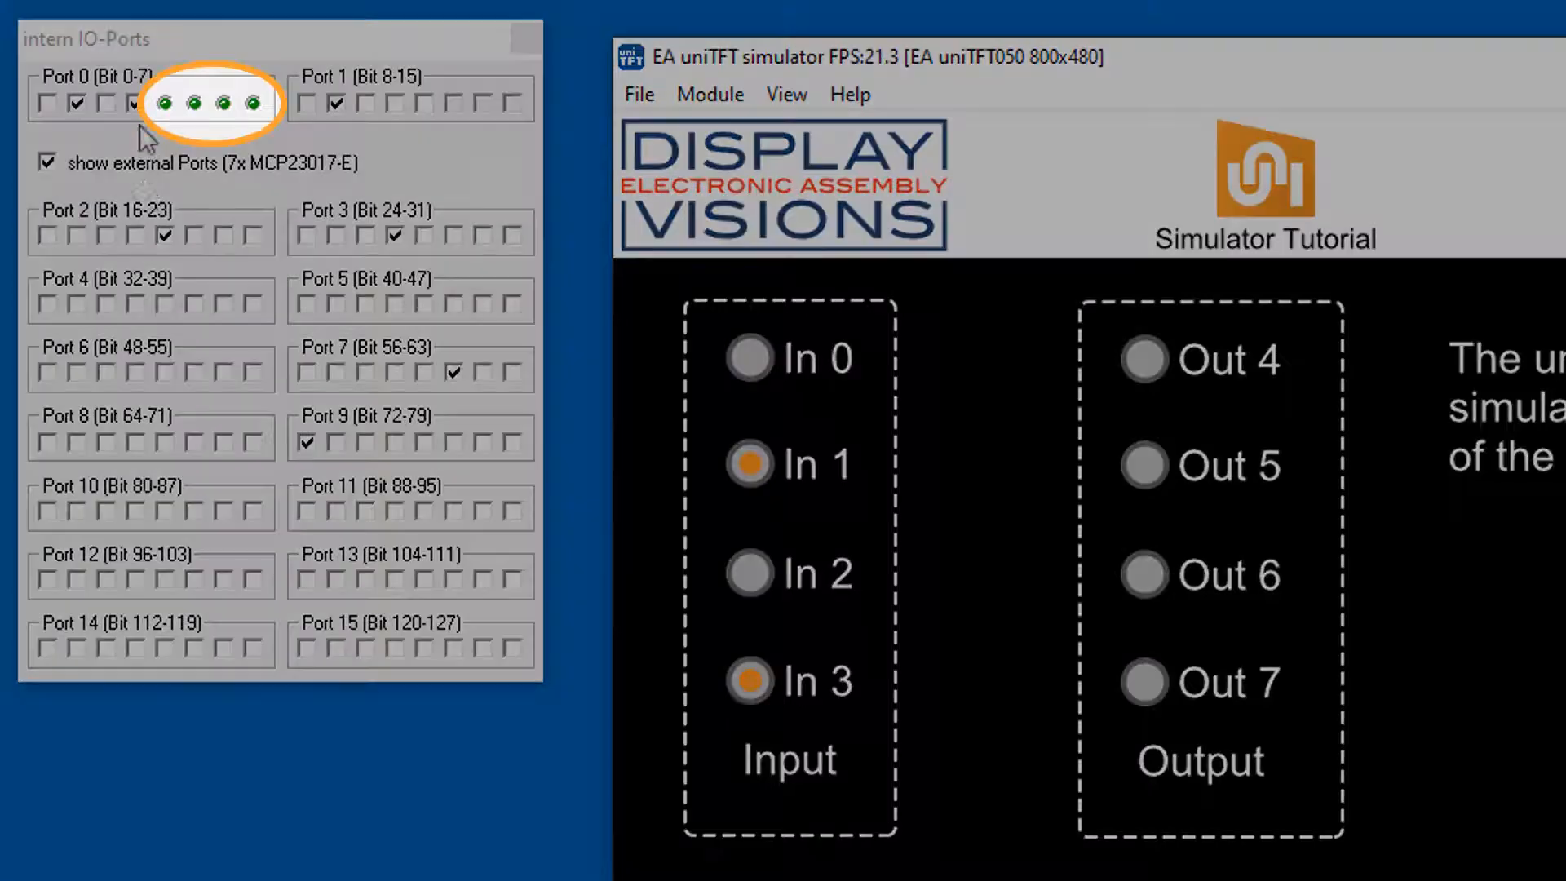
- Switch on outputs Out 4, Out 5, Out 6 and Out 7 and return to the tutorial's main page
{"action": "left_click", "coordinate": [1150, 365]}
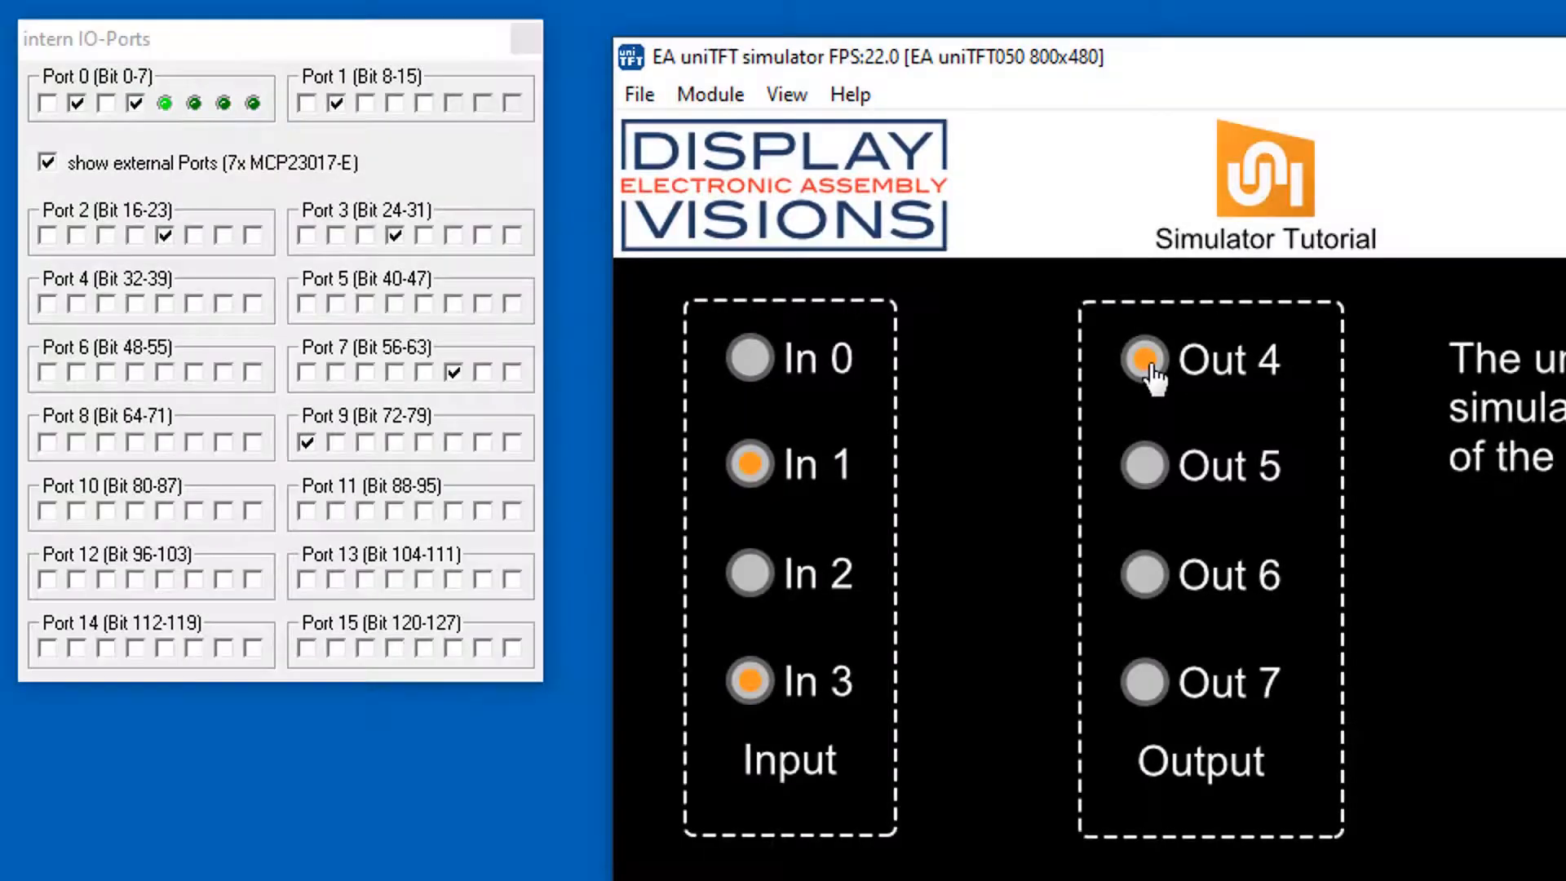
{"action": "left_click", "coordinate": [1142, 573]}
{"action": "left_click", "coordinate": [1143, 467]}
{"action": "left_click", "coordinate": [1150, 685]}
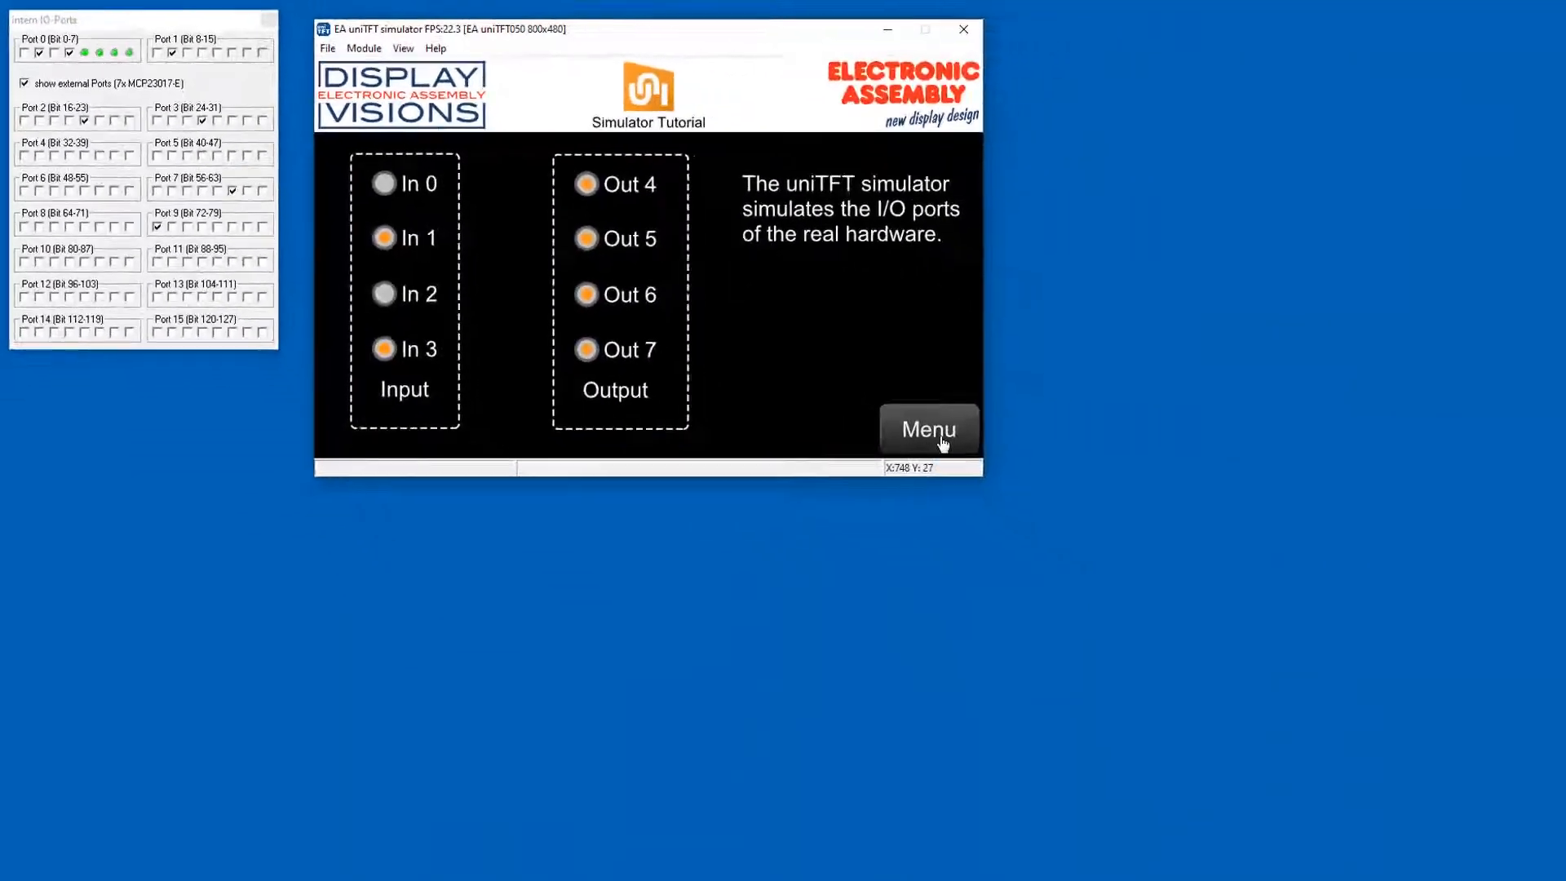
{"action": "left_click", "coordinate": [942, 443]}
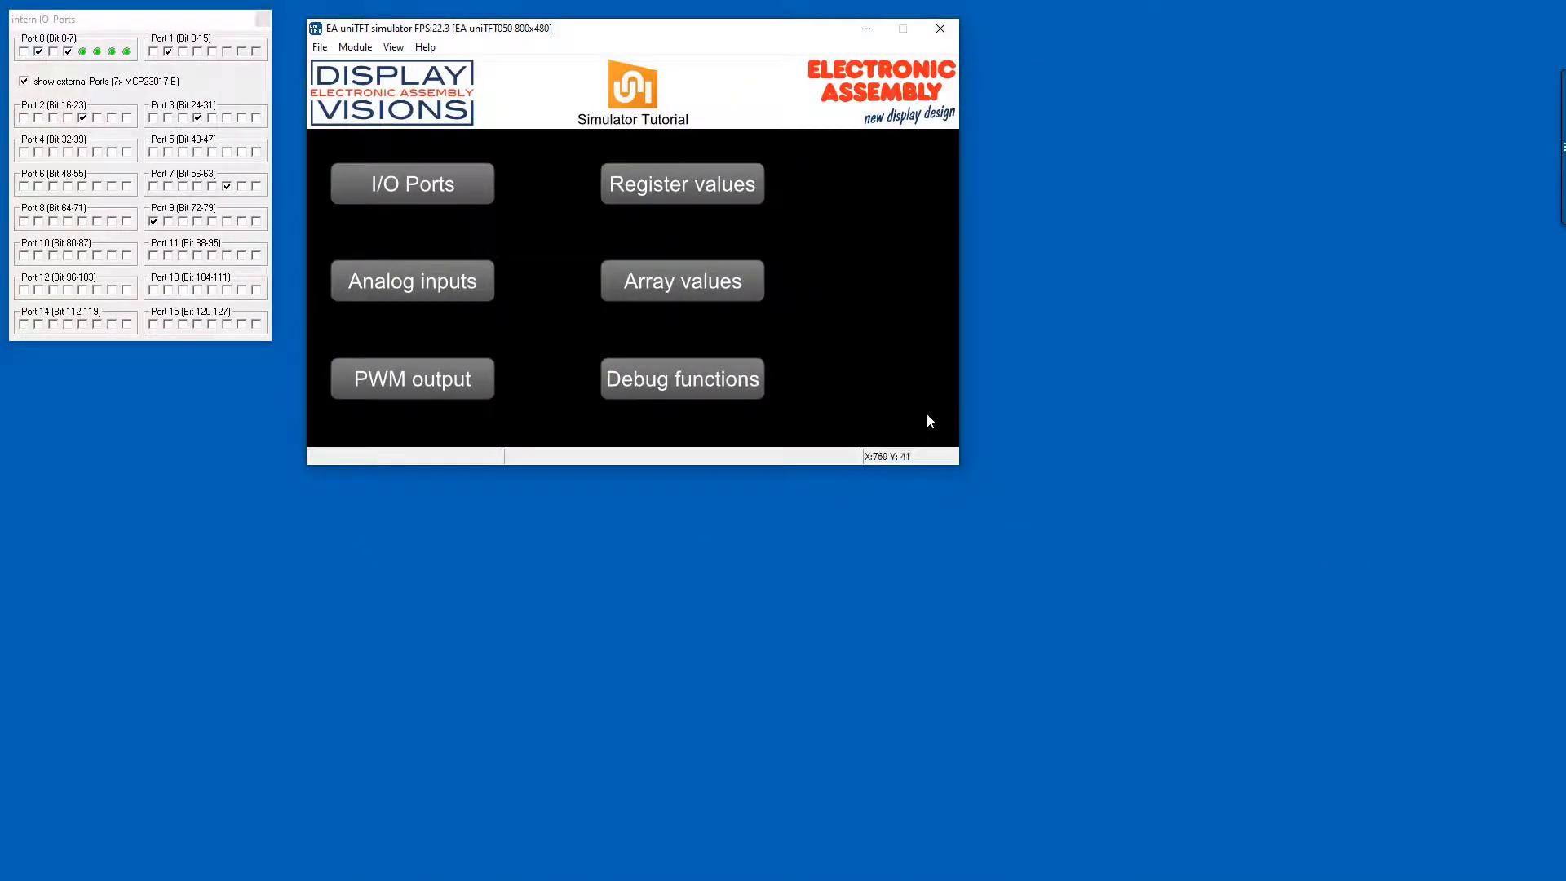
- Show the Analog-In window and set Ain 0 to 63.0 with the Analog inputs page open, returning to the main page
{"action": "left_click", "coordinate": [395, 47]}
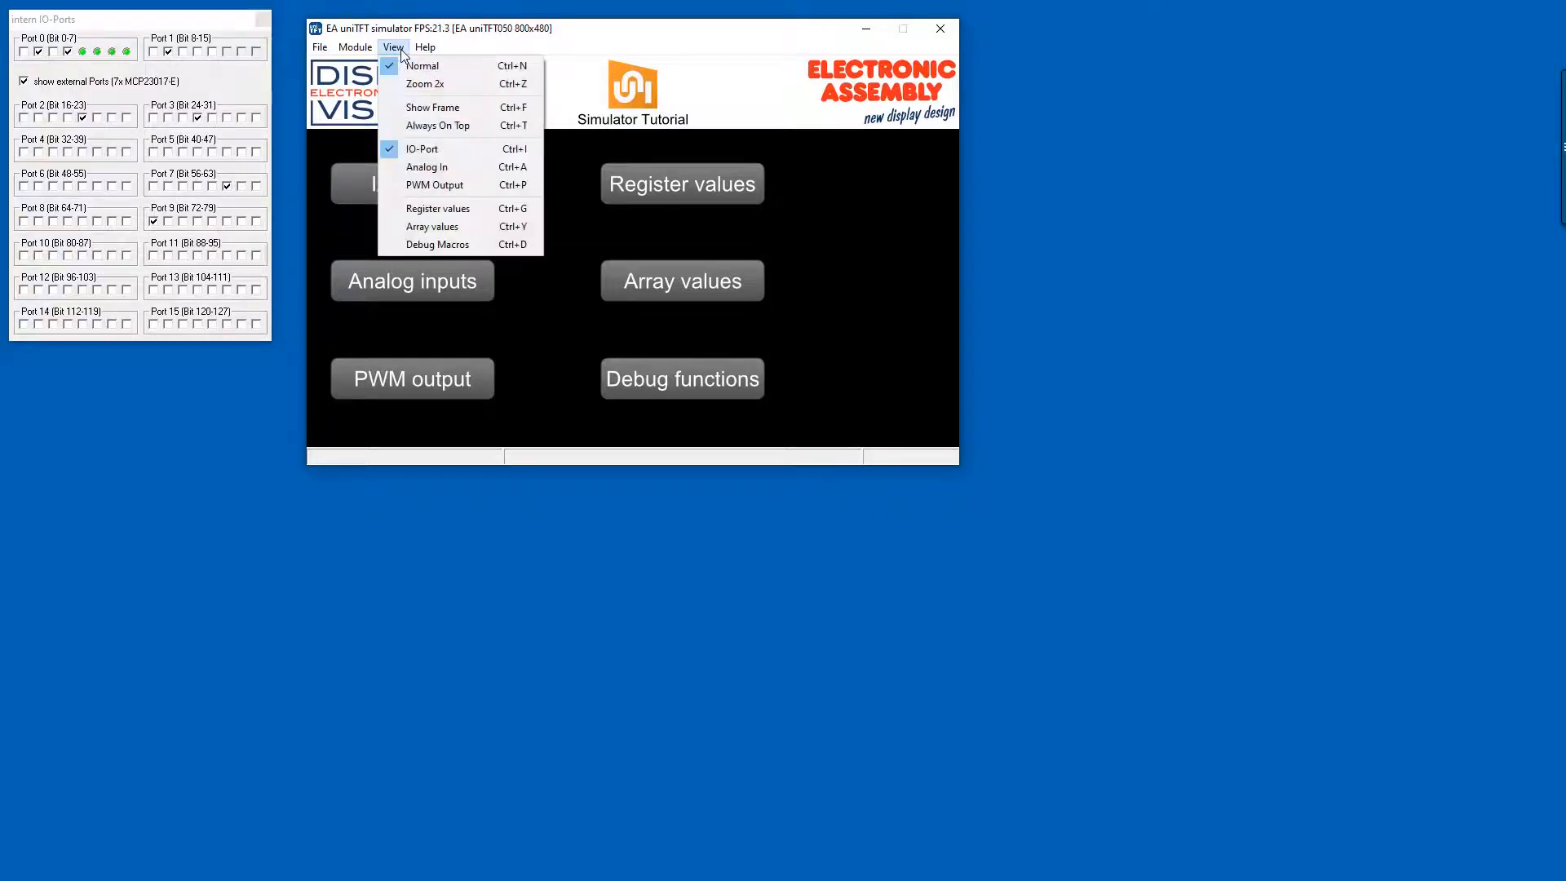
{"action": "left_click", "coordinate": [432, 167]}
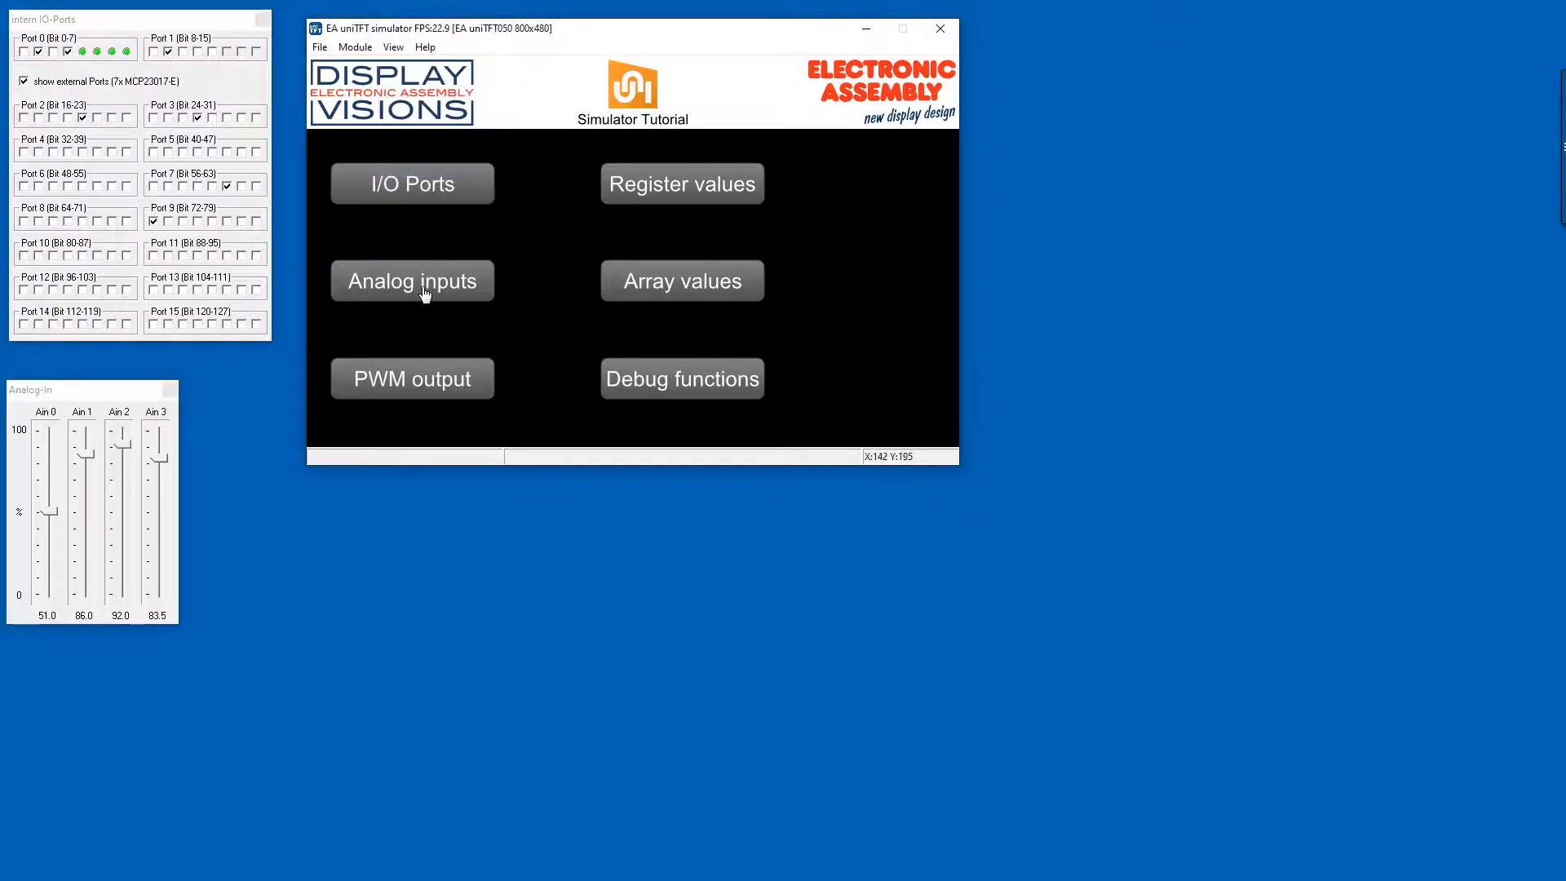
{"action": "left_click", "coordinate": [423, 292]}
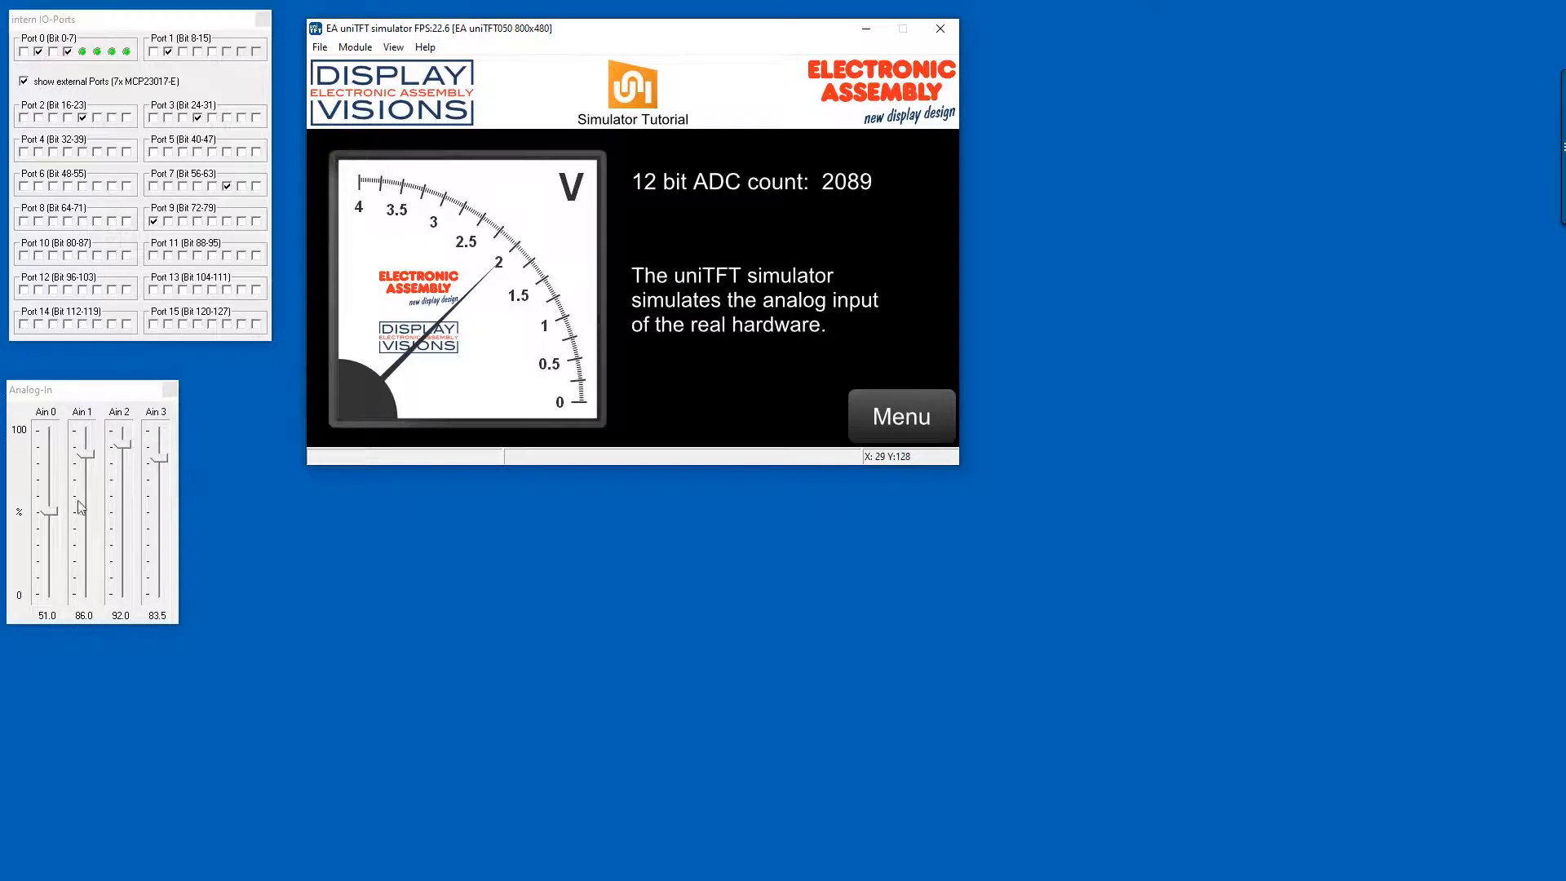
{"action": "mouse_move", "coordinate": [51, 511]}
{"action": "left_mouse_down"}
{"action": "mouse_move", "coordinate": [71, 444]}
{"action": "mouse_move", "coordinate": [66, 594]}
{"action": "mouse_move", "coordinate": [68, 490]}
{"action": "left_mouse_up"}
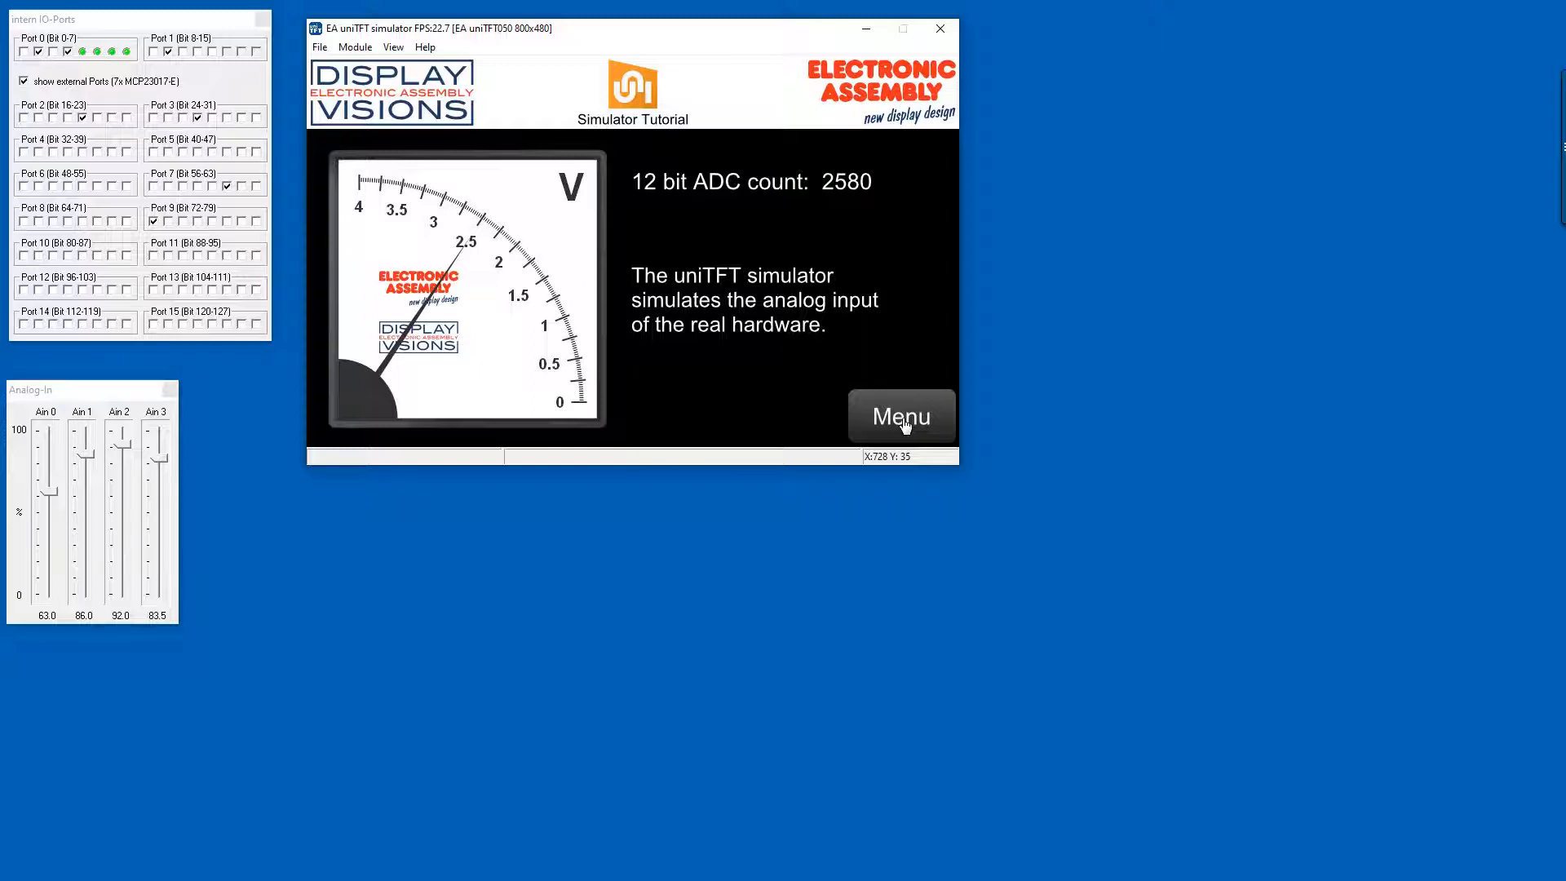
{"action": "left_click", "coordinate": [904, 422]}
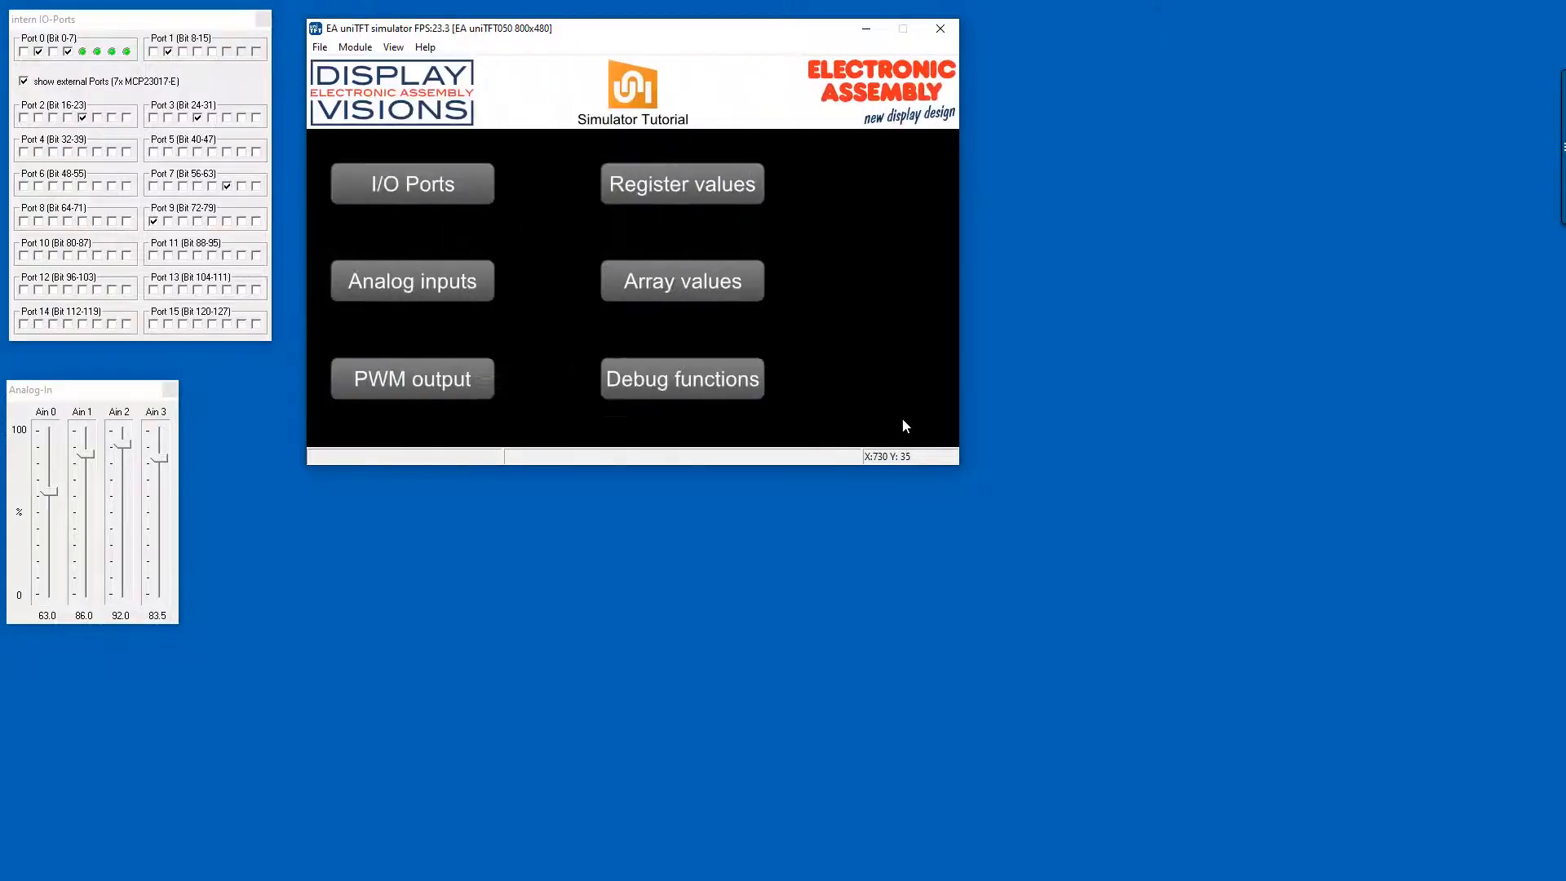
- Show the PWM Output window and open the tutorial's PWM output page
{"action": "left_click", "coordinate": [393, 46]}
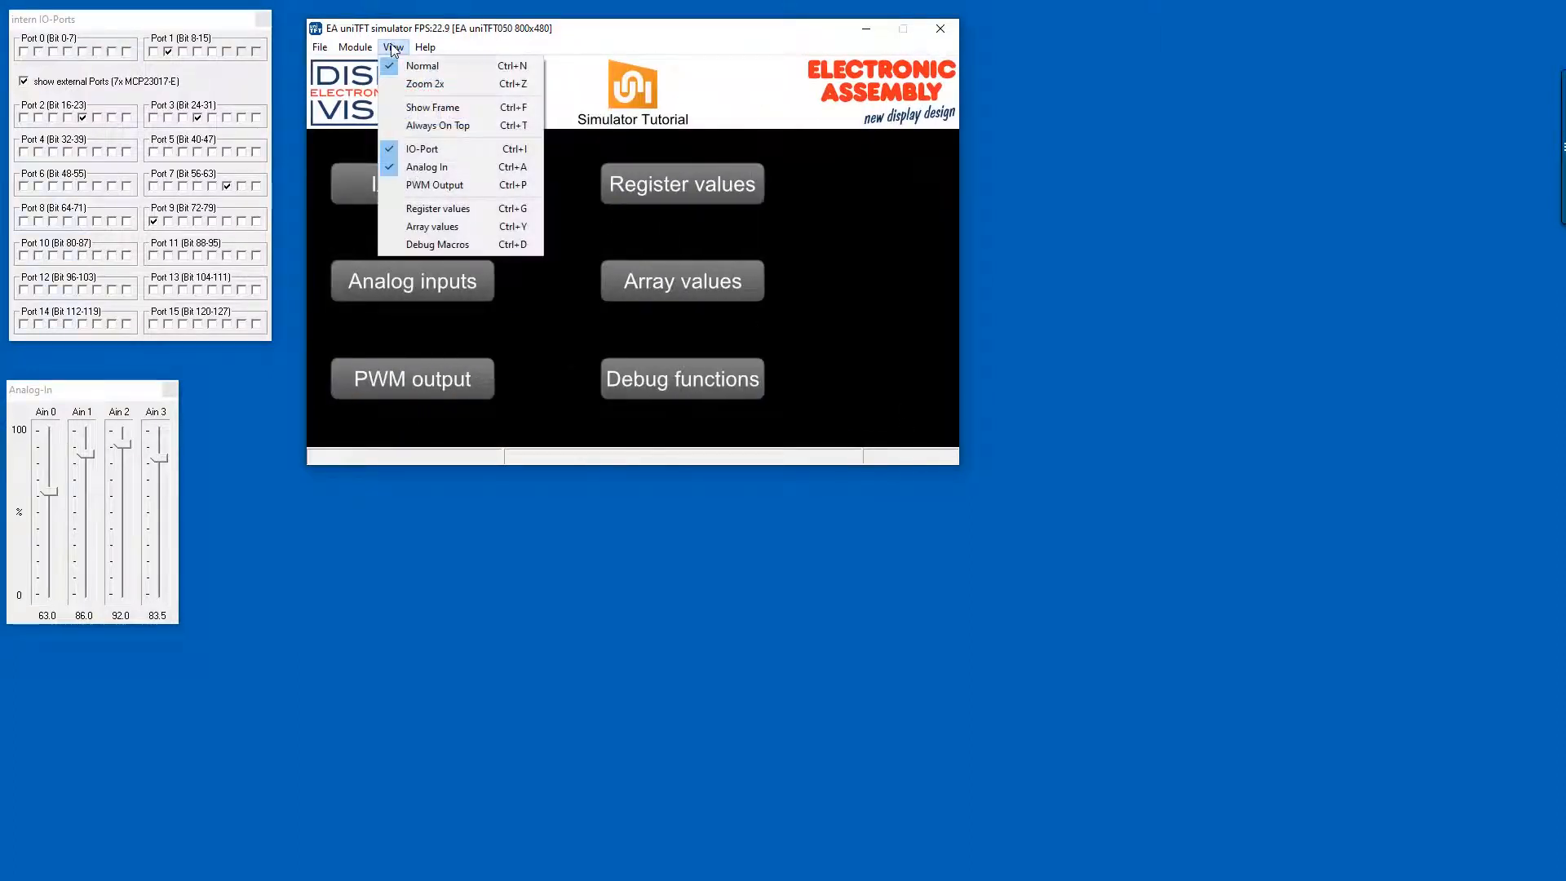
{"action": "left_click", "coordinate": [432, 183]}
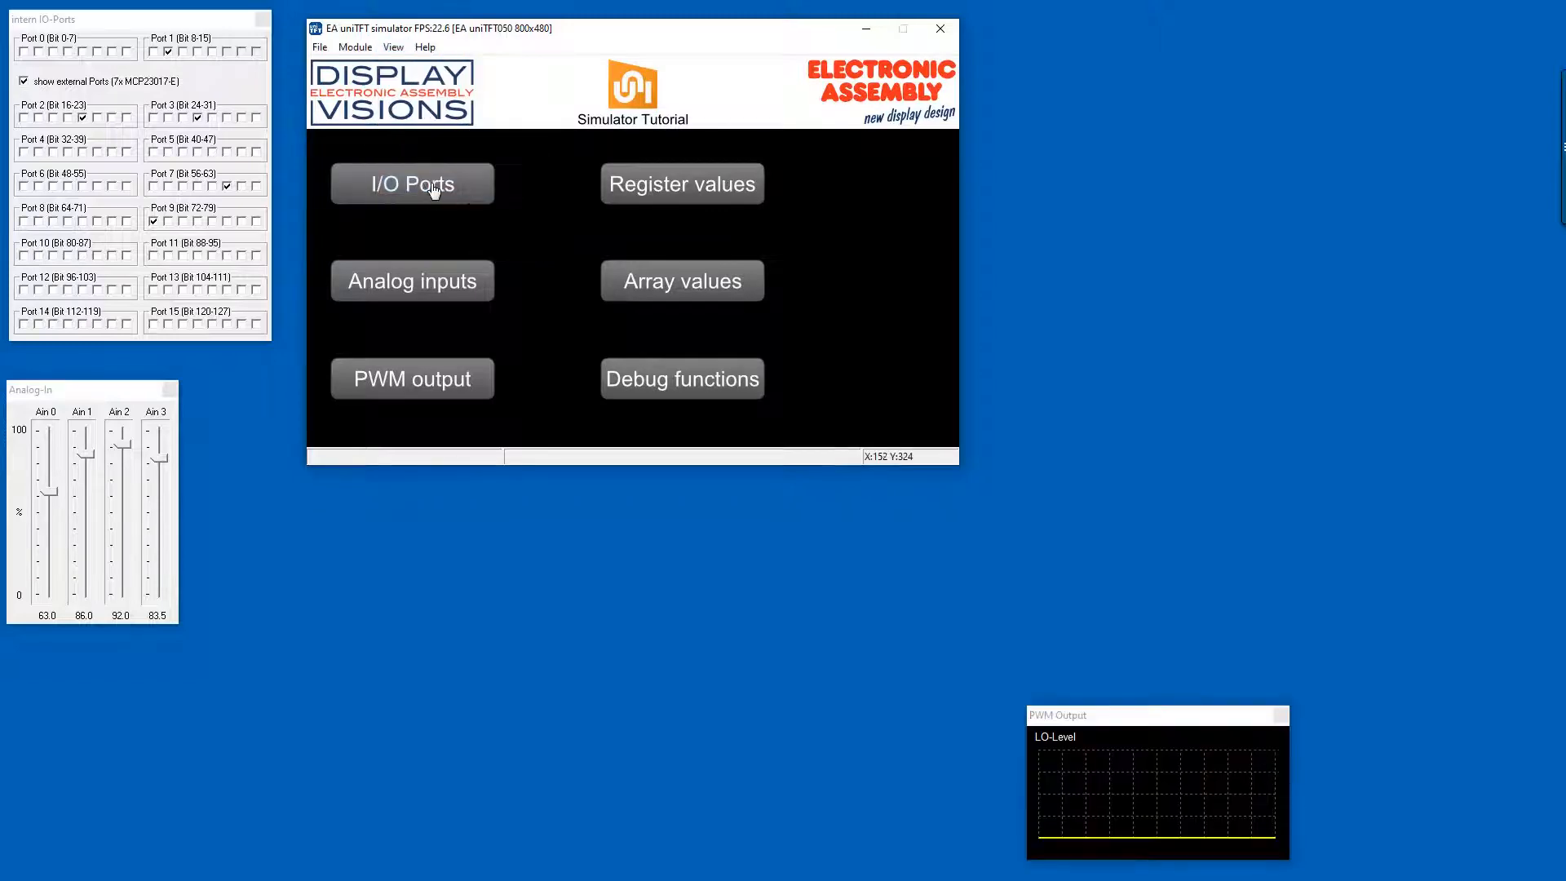
{"action": "left_click", "coordinate": [426, 383]}
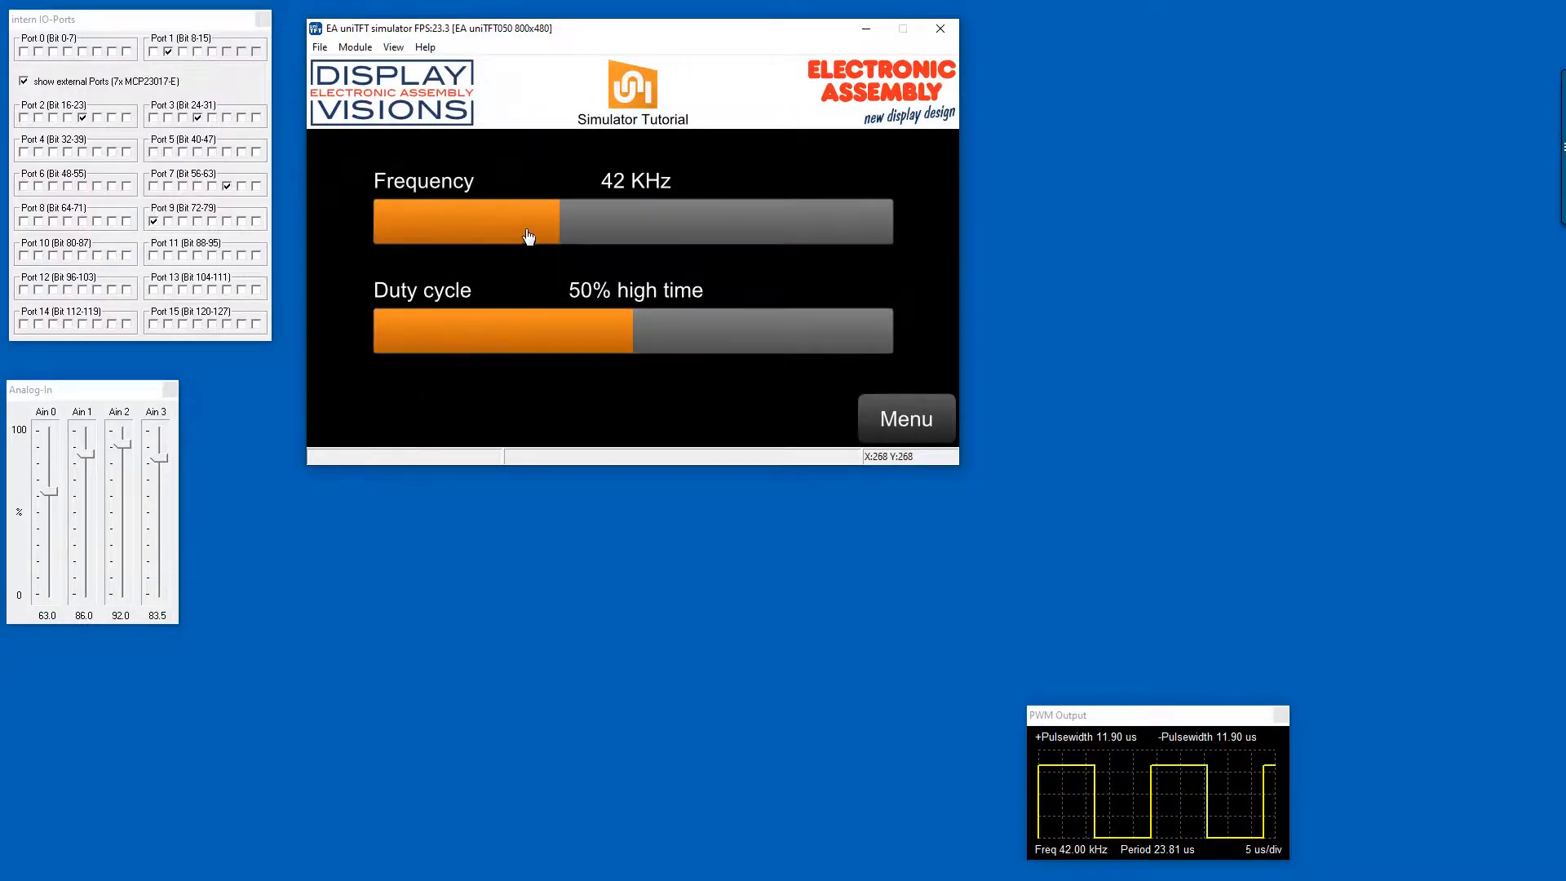
- Set the PWM frequency to 50 KHz and the duty cycle to 57% high time, returning to the main page
{"action": "left_click_drag", "start_coordinate": [527, 237], "coordinate": [648, 243]}
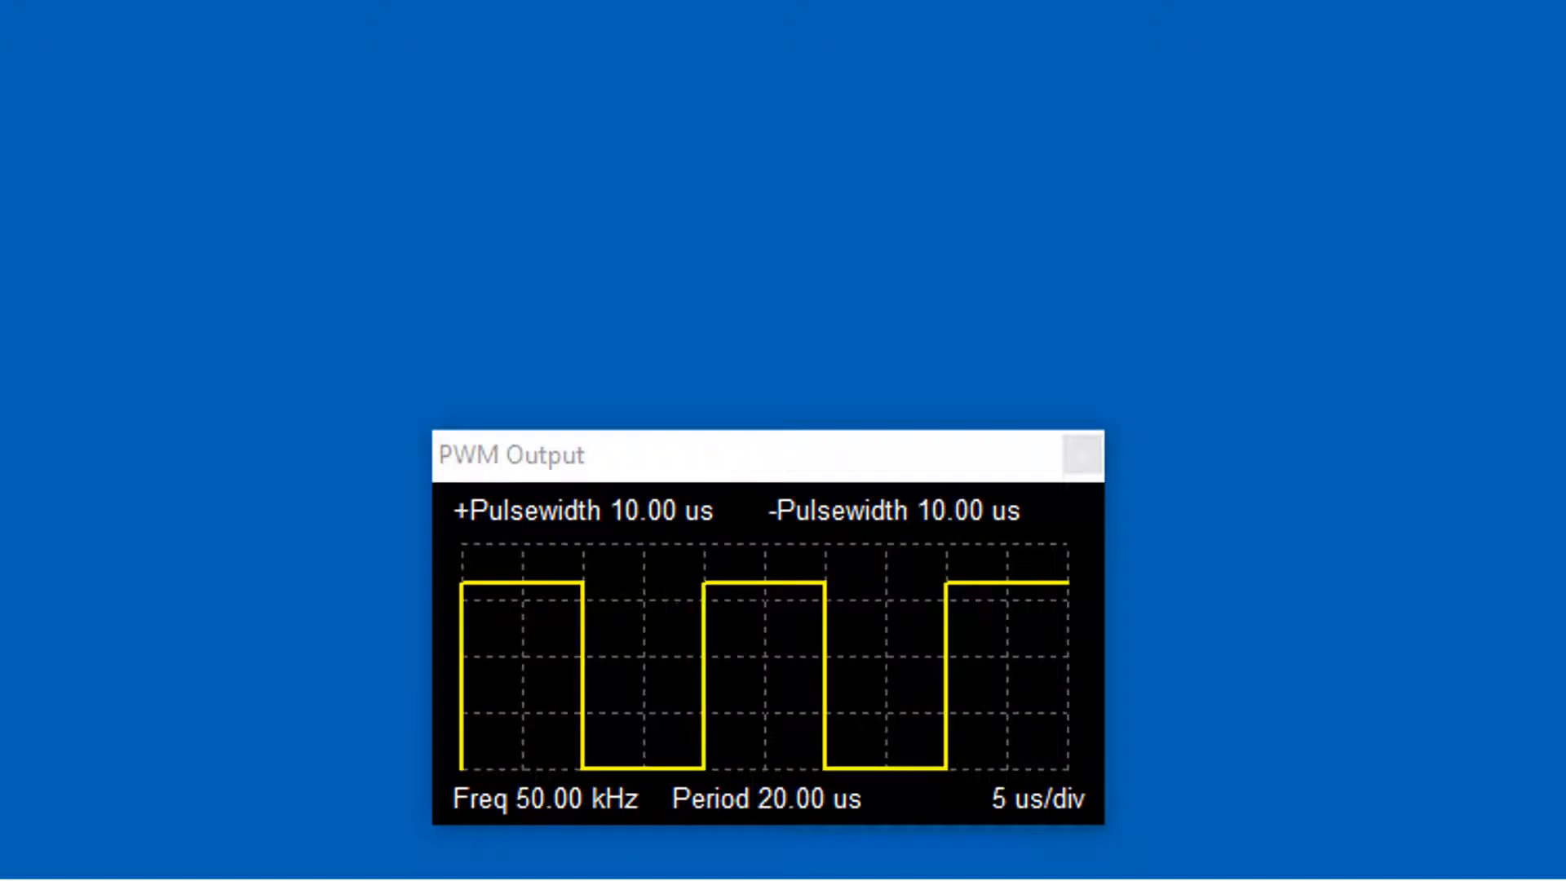
{"action": "left_click_drag", "start_coordinate": [633, 330], "coordinate": [670, 334]}
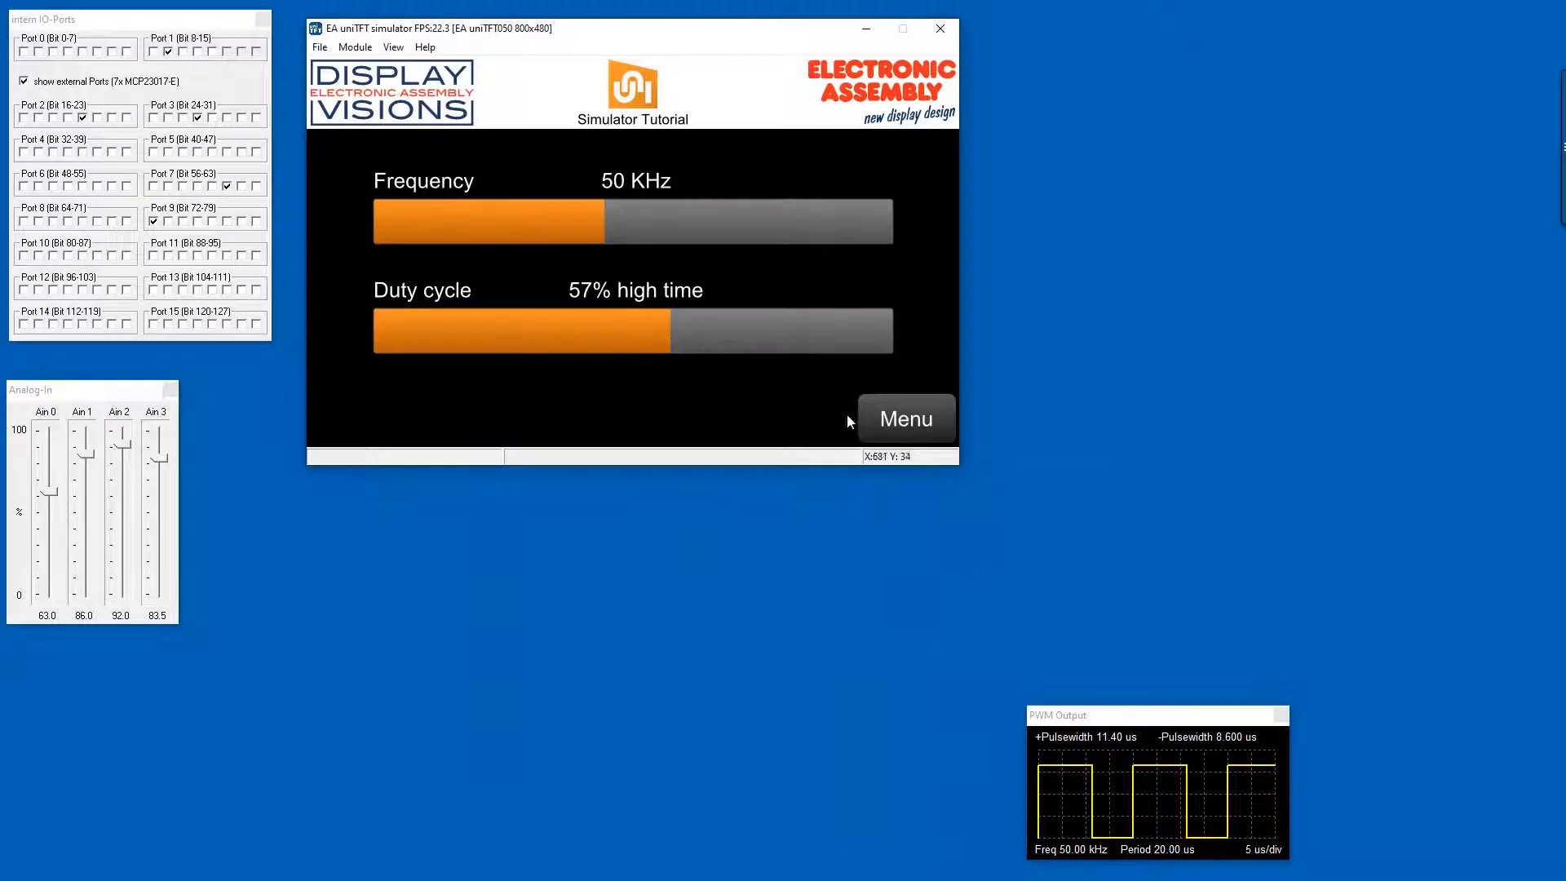
{"action": "left_click", "coordinate": [906, 419]}
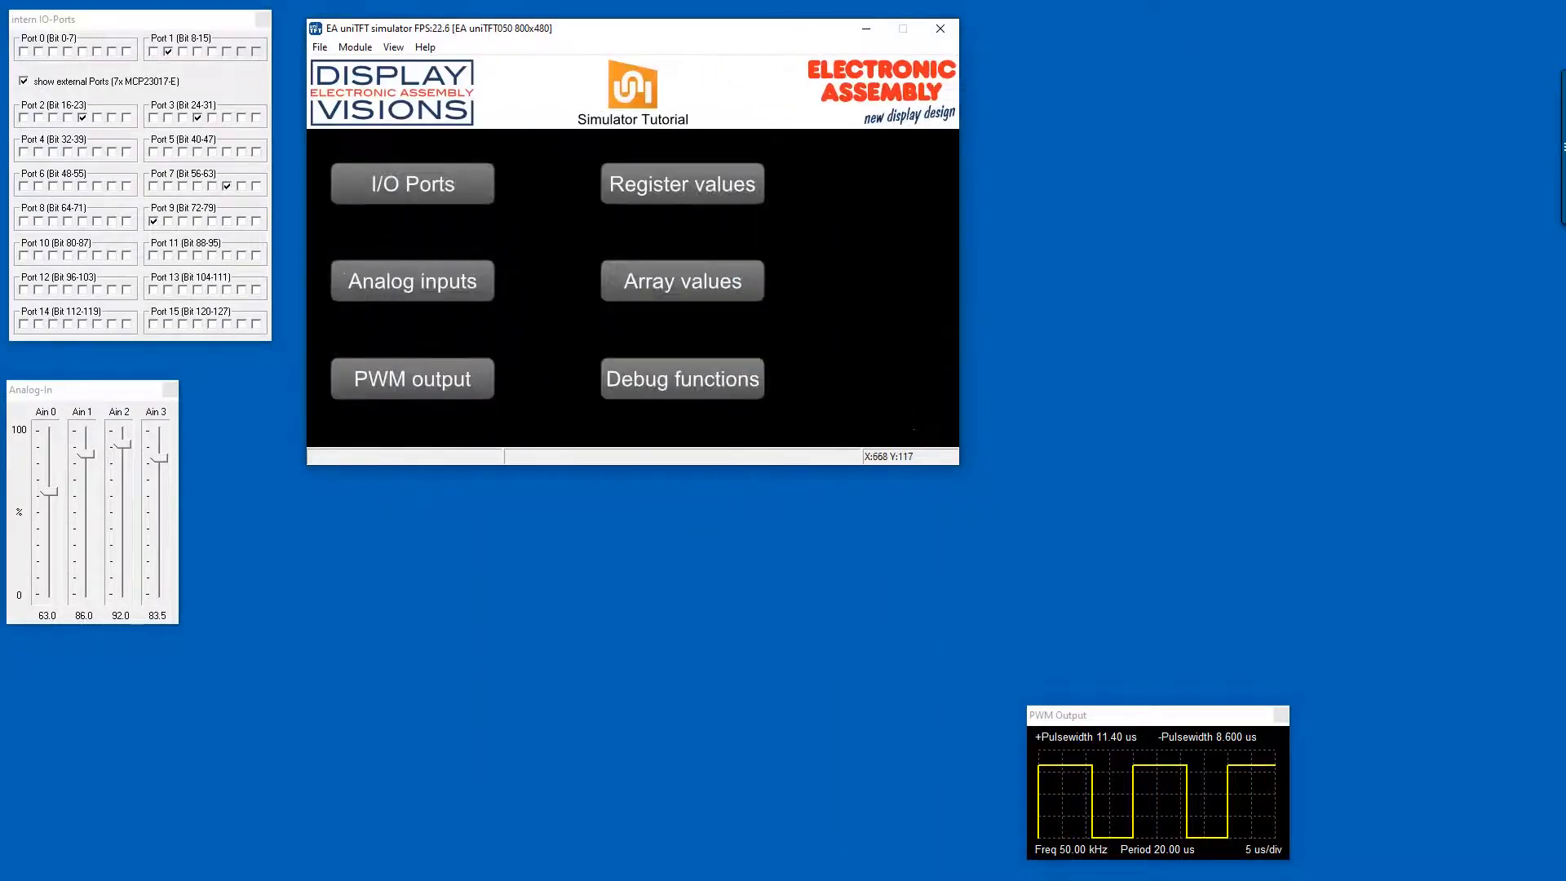
- Show the Register Values window and open the tutorial's Register values page
{"action": "left_click", "coordinate": [393, 46]}
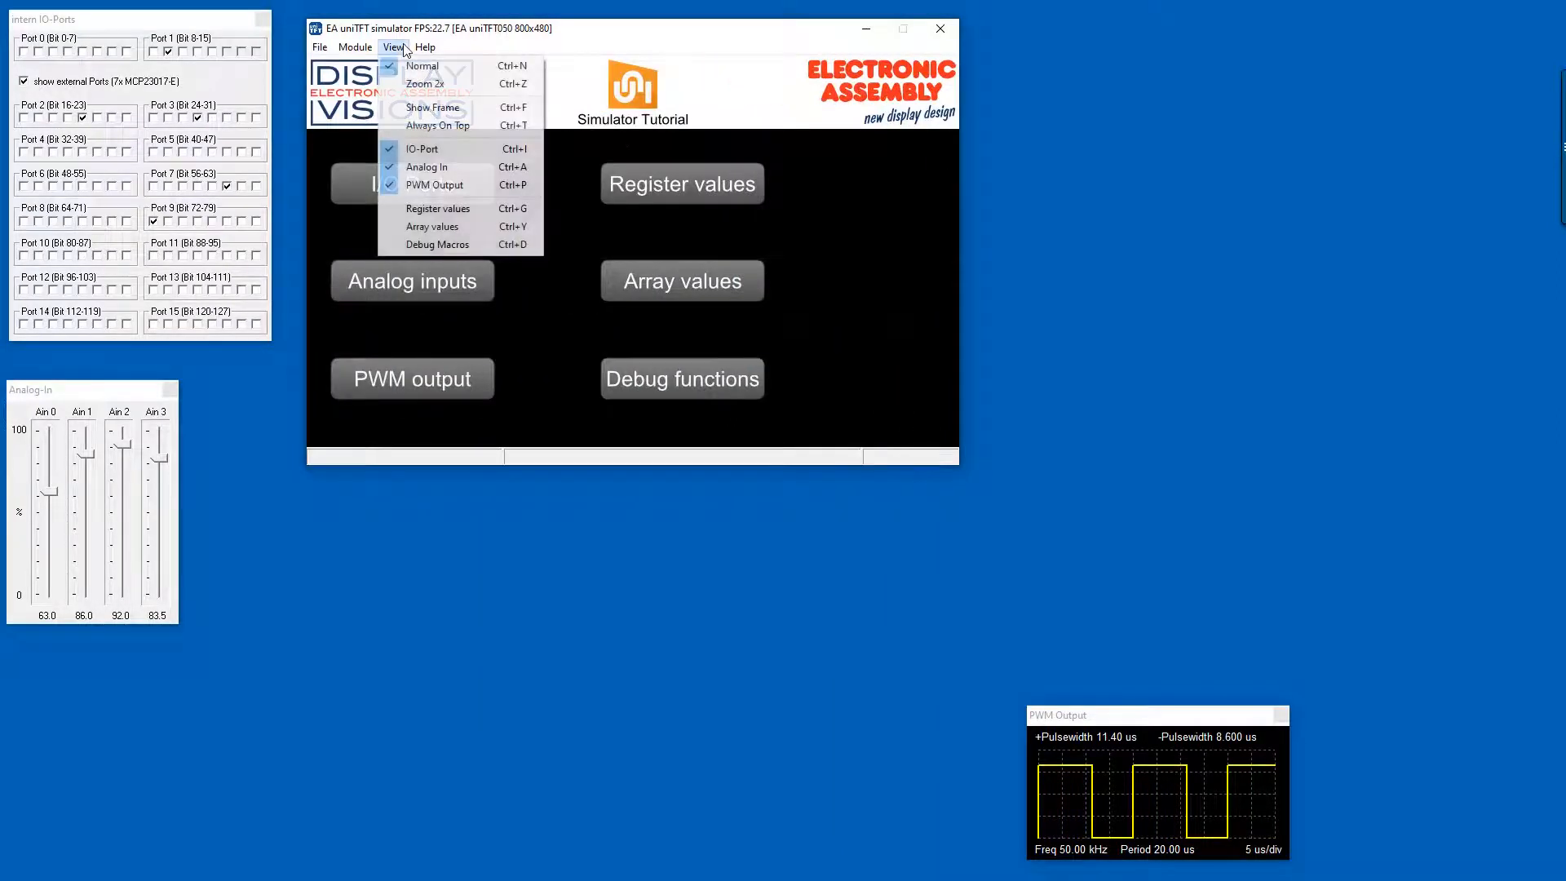
{"action": "left_click", "coordinate": [443, 204]}
{"action": "left_click", "coordinate": [690, 196]}
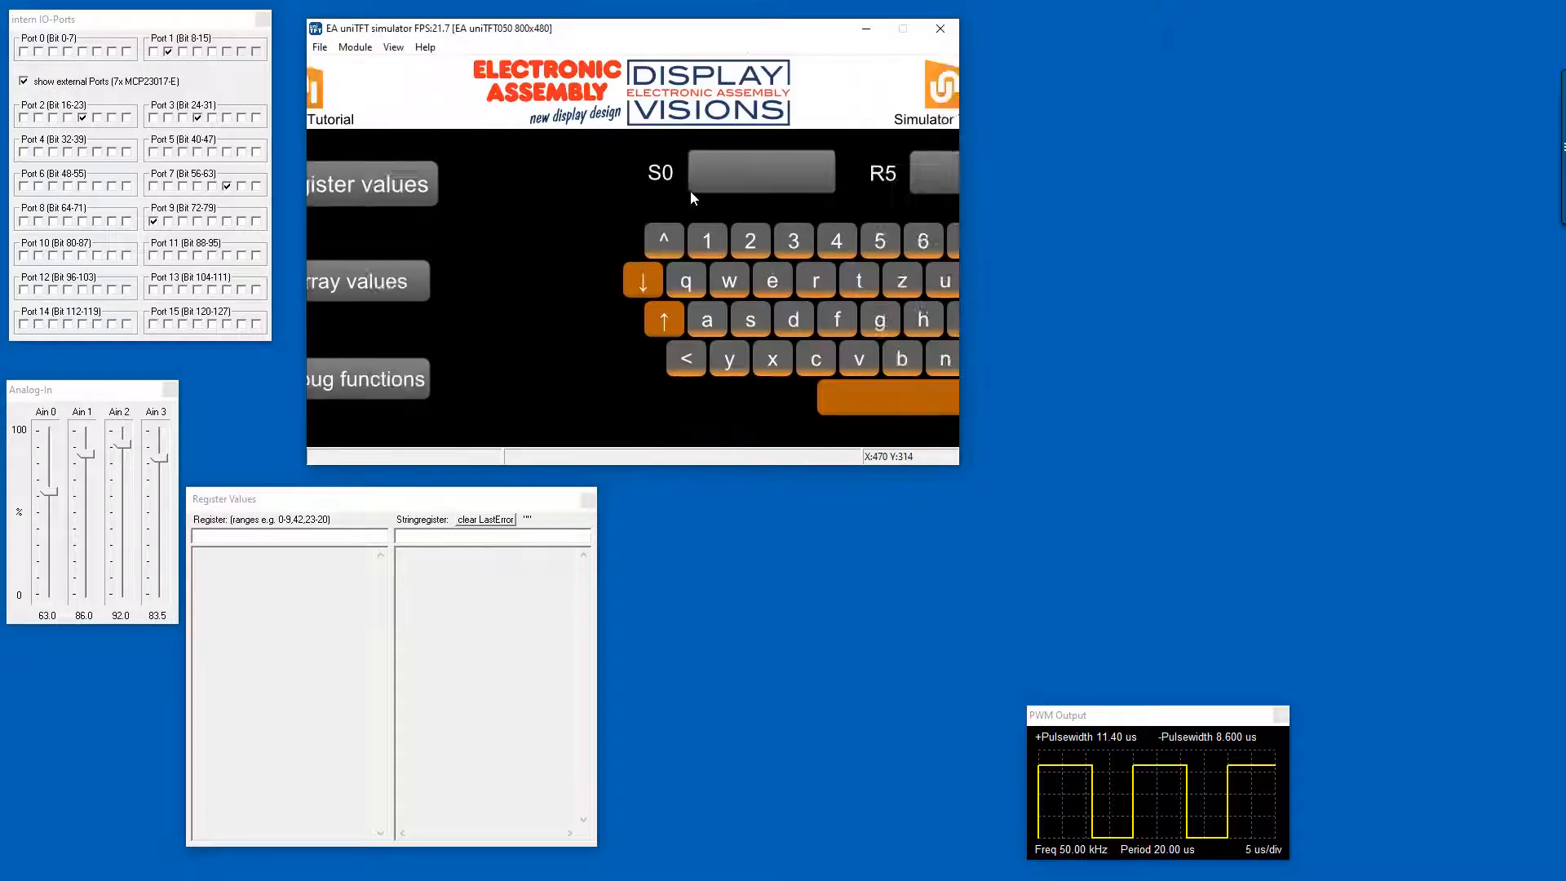
- Set the Register Values window to list registers 4,5 and string register 0
{"action": "left_click", "coordinate": [272, 533]}
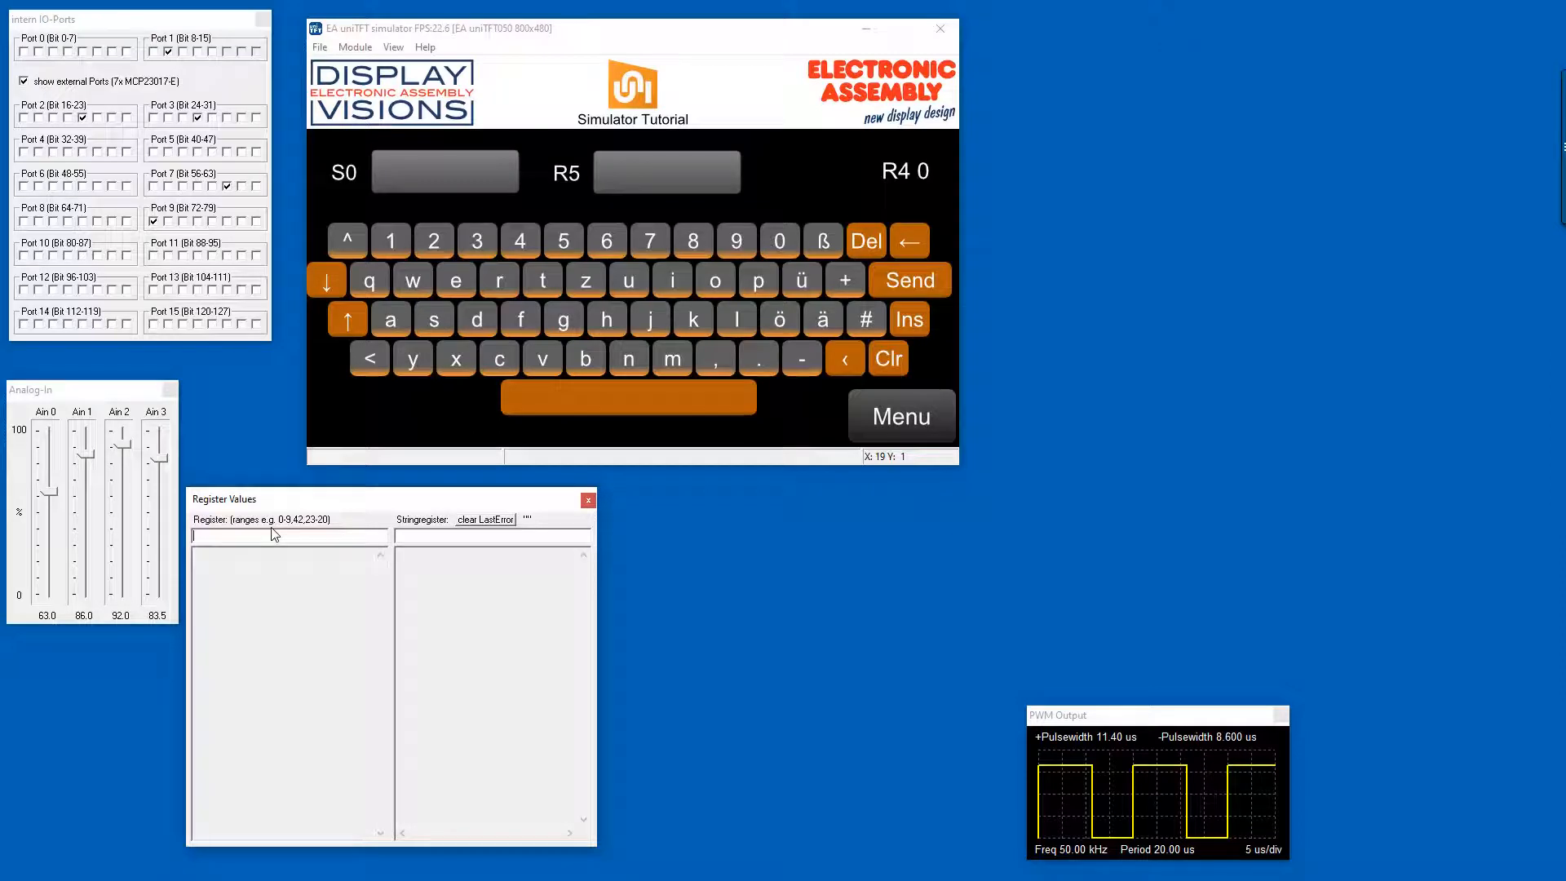
{"action": "type", "text": "4,5"}
{"action": "left_click", "coordinate": [426, 537]}
{"action": "type", "text": "0"}
- Enter "Hello" into the S0 field on the simulated display and send it
{"action": "left_click", "coordinate": [431, 175]}
{"action": "type", "text": "H"}
{"action": "left_click", "coordinate": [452, 280]}
{"action": "double_click", "coordinate": [736, 319]}
{"action": "left_click", "coordinate": [715, 281]}
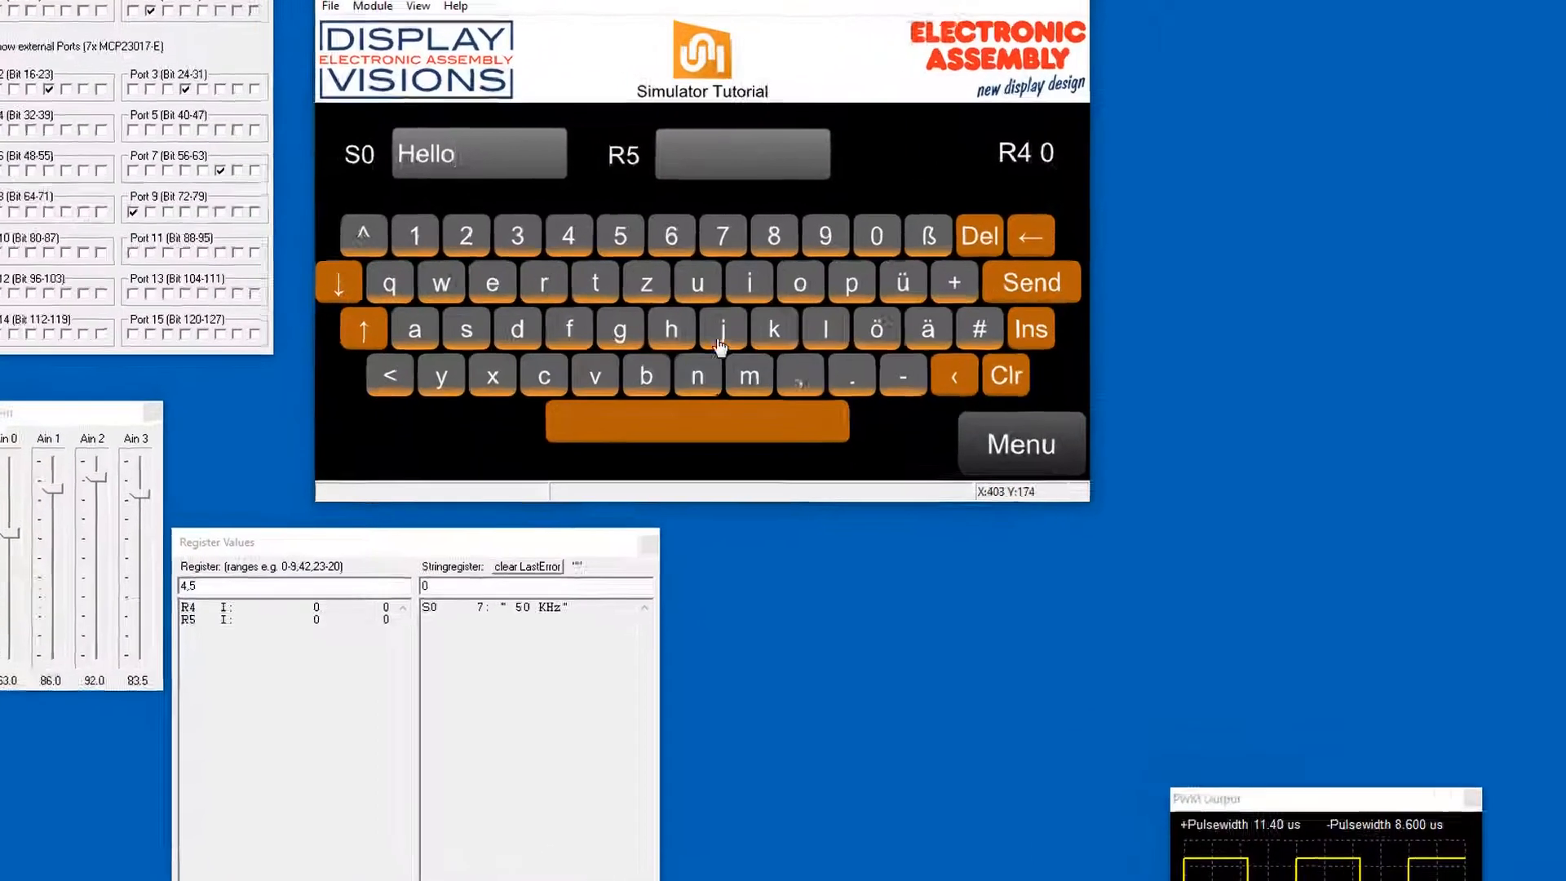
{"action": "left_click", "coordinate": [909, 281]}
- Enter 345 into the R5 field on the simulated display and send it
{"action": "left_click", "coordinate": [667, 172]}
{"action": "left_click", "coordinate": [477, 245]}
{"action": "left_click", "coordinate": [521, 244]}
{"action": "left_click", "coordinate": [562, 243]}
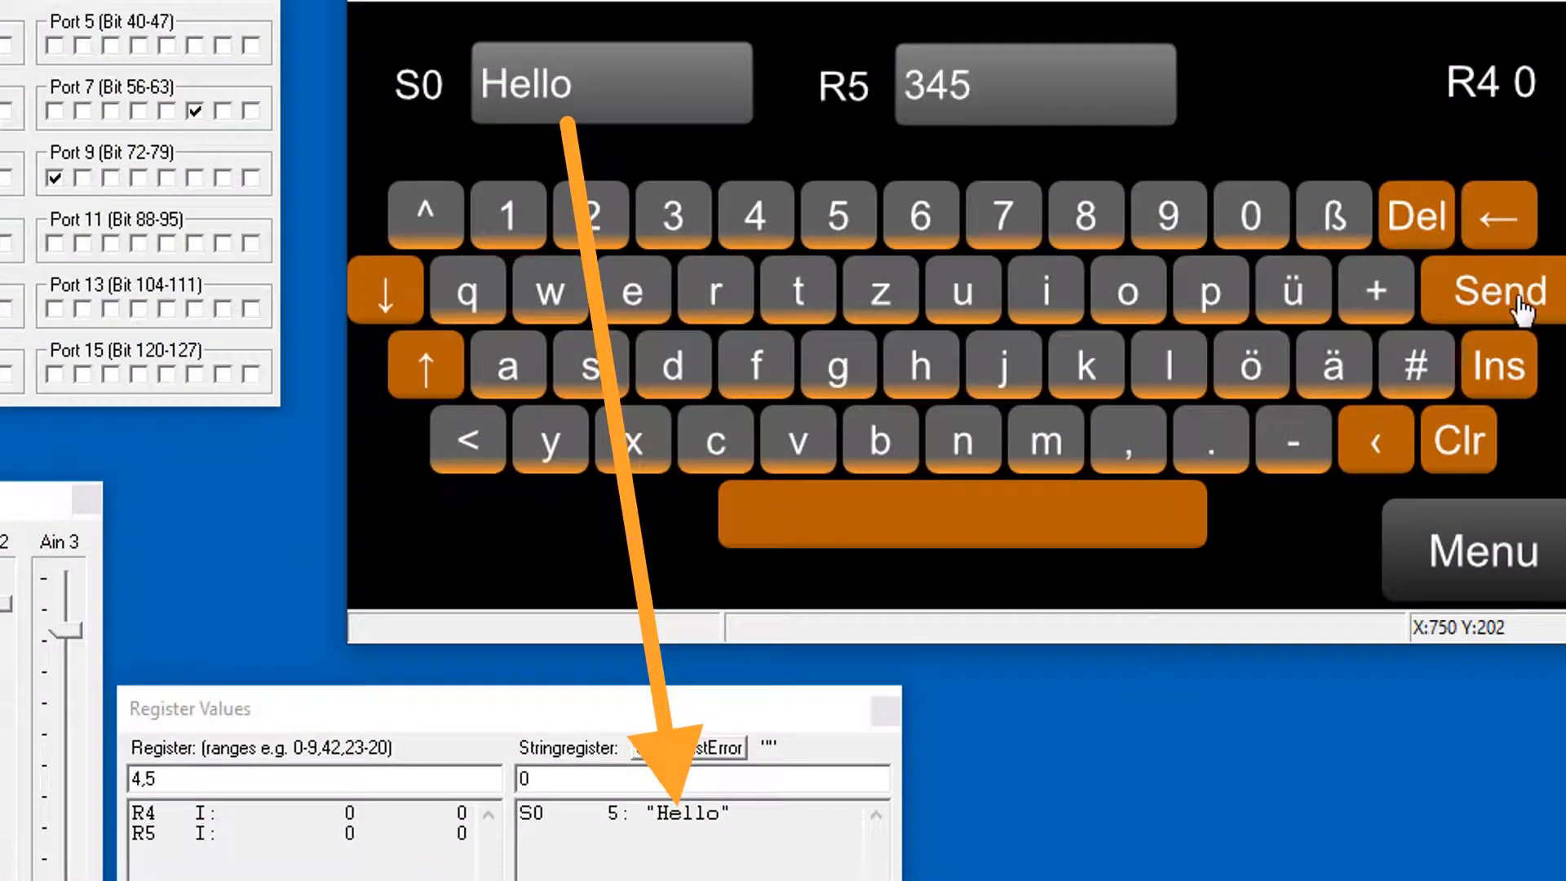
{"action": "left_click", "coordinate": [1521, 303]}
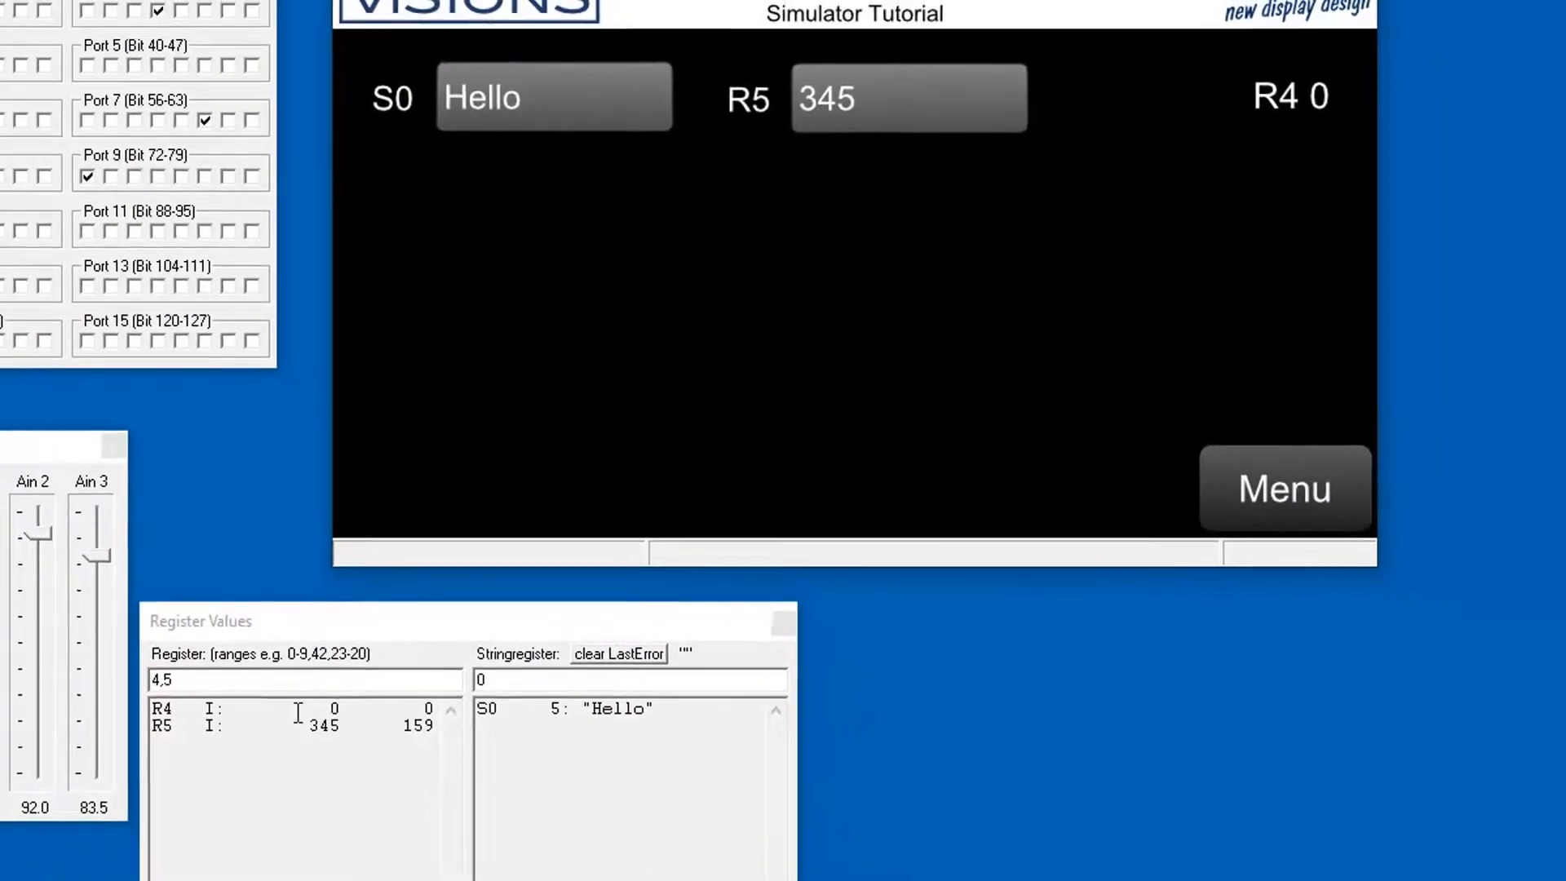
- Change register R4 to 123456 from the Register Values window
{"action": "double_click", "coordinate": [163, 709]}
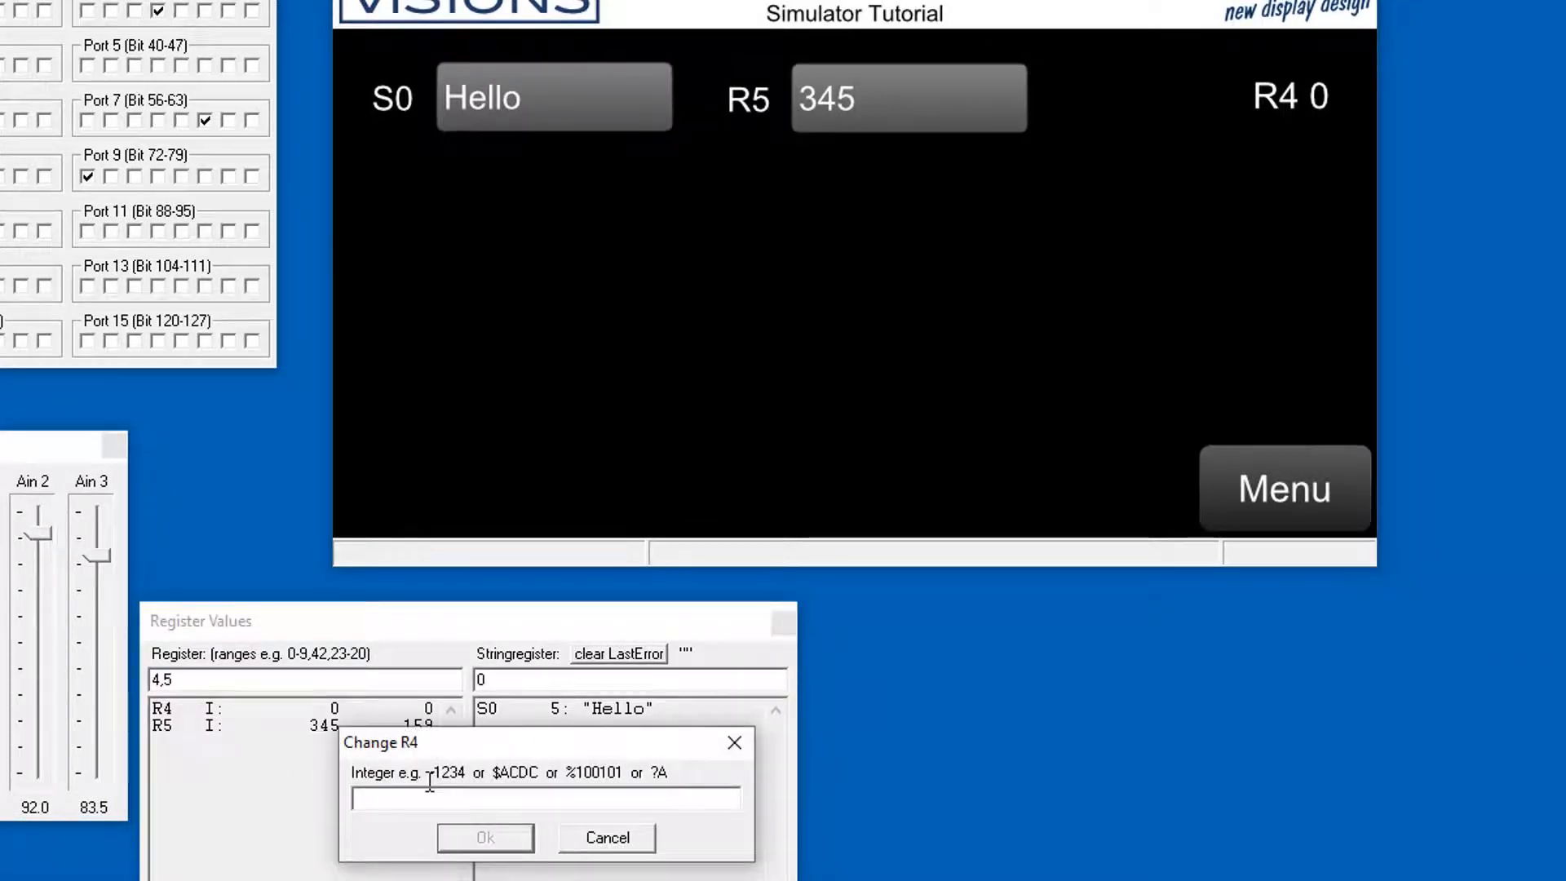
{"action": "type", "text": "123456"}
{"action": "left_click", "coordinate": [475, 833]}
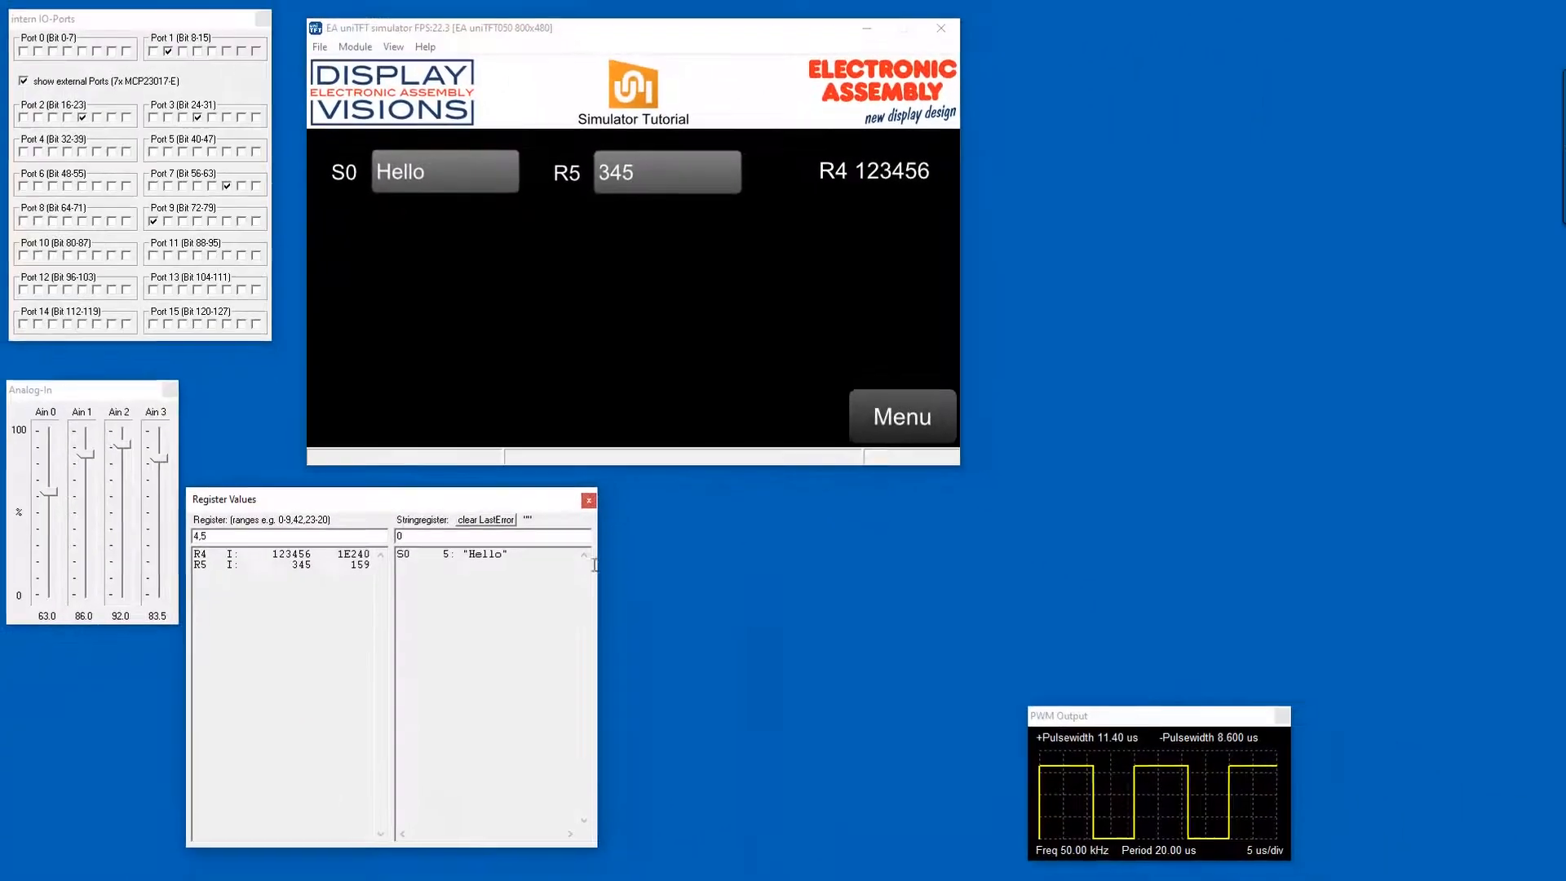
- Return to the tutorial's main menu, show the Array Values window and open the Array values page
{"action": "left_click", "coordinate": [877, 419]}
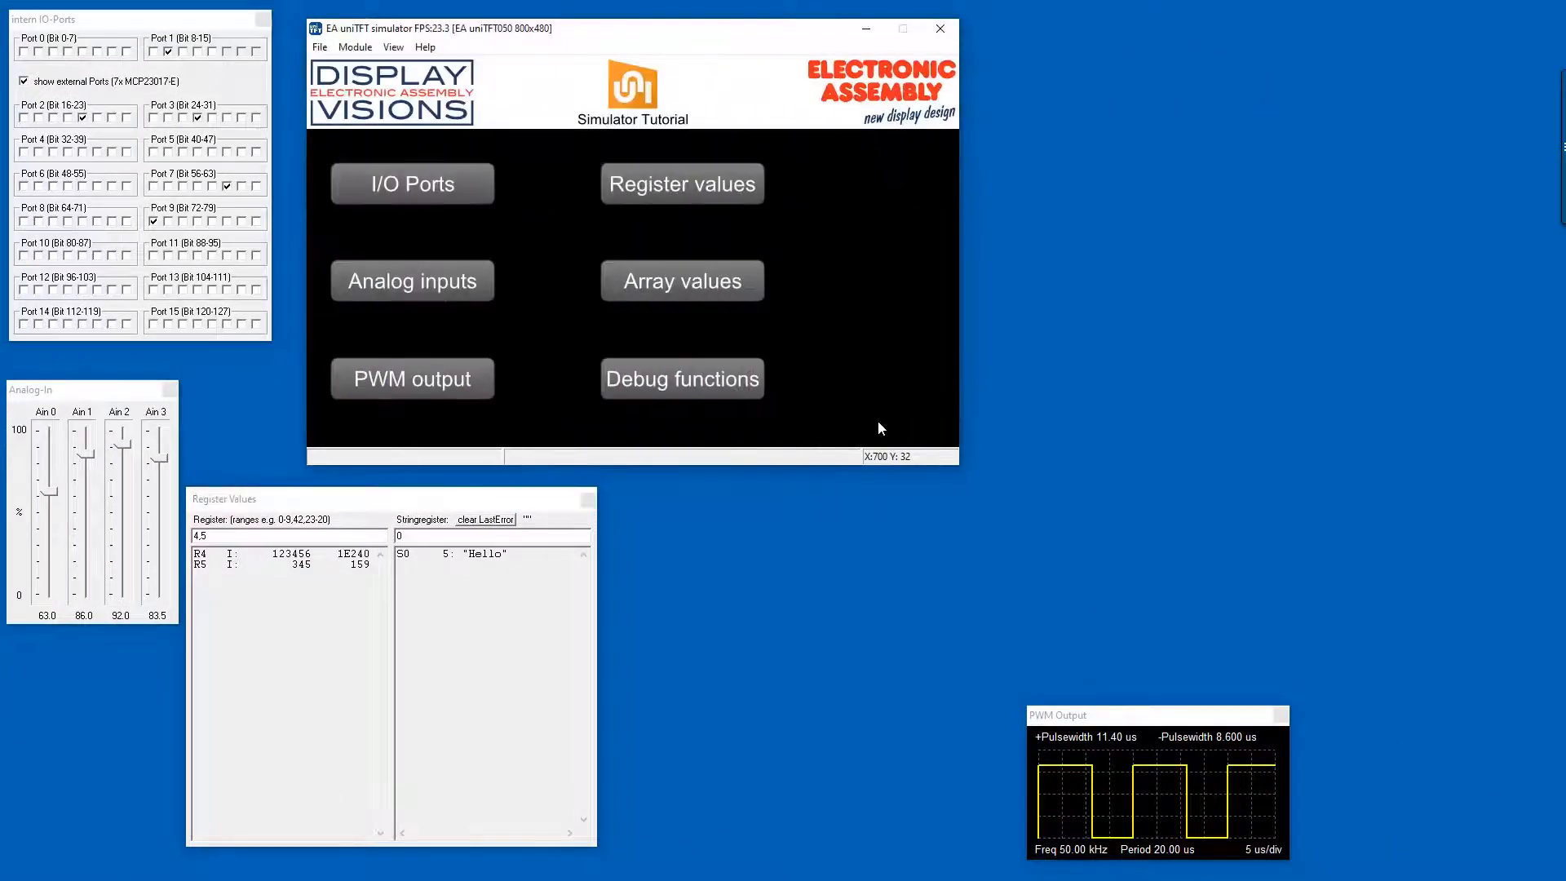
{"action": "left_click", "coordinate": [393, 47]}
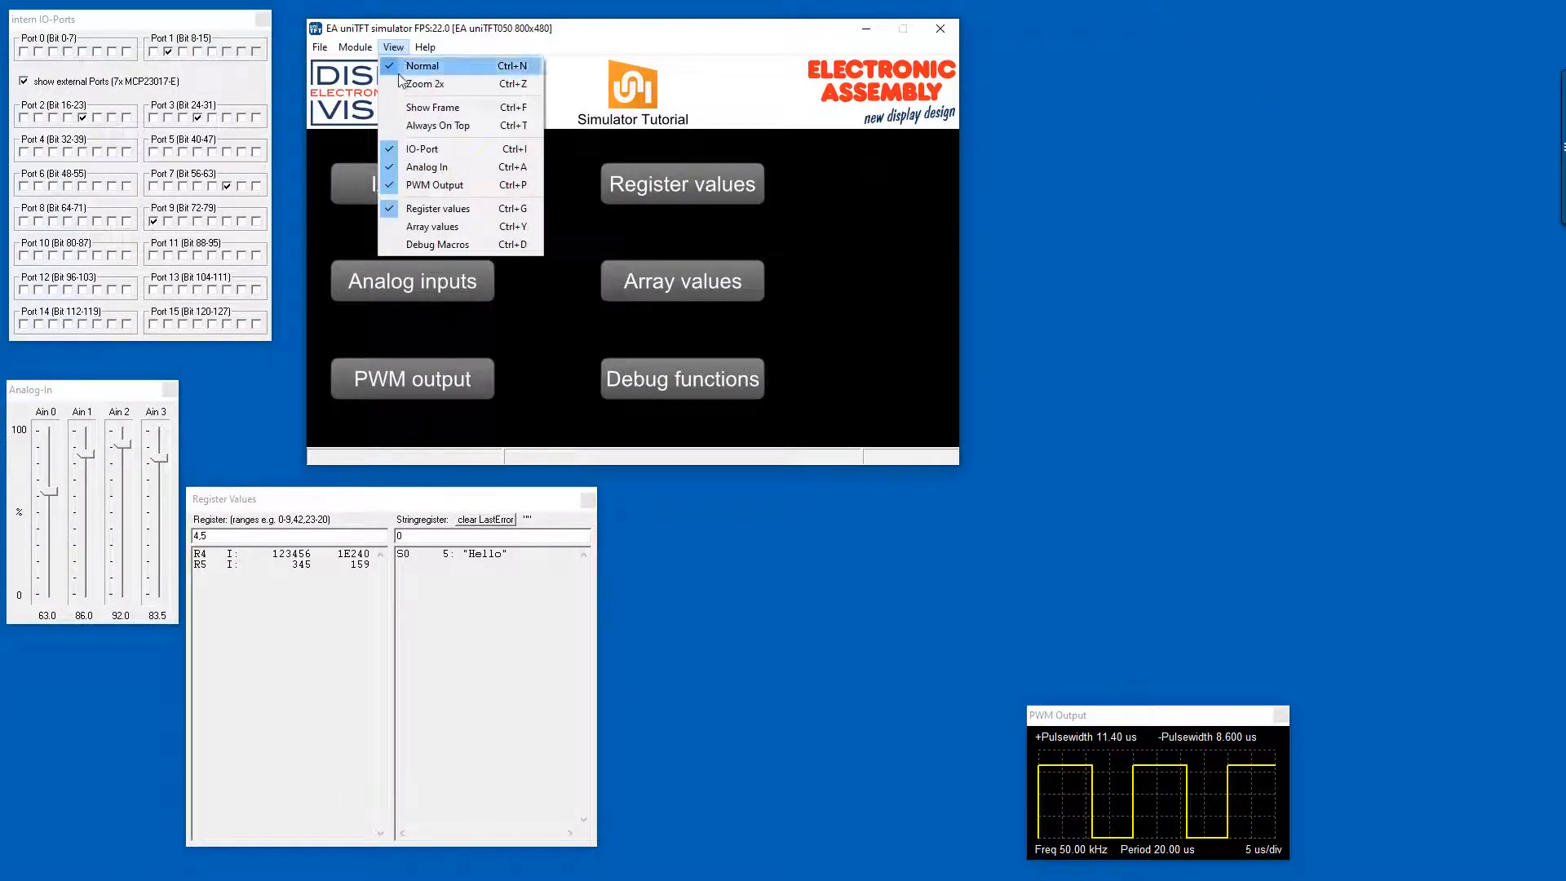
{"action": "left_click", "coordinate": [424, 227]}
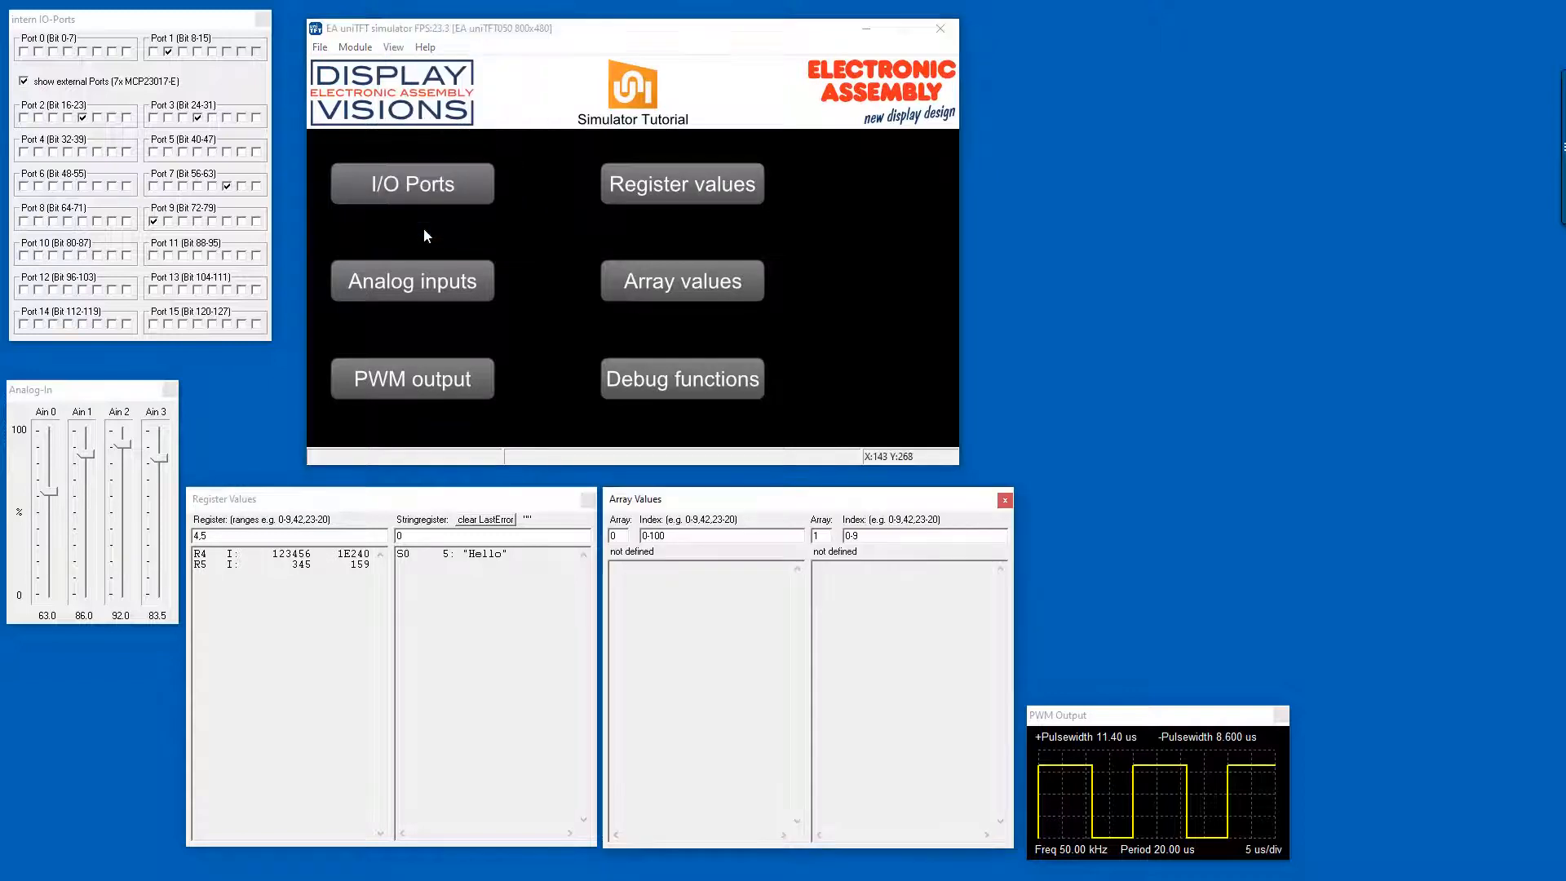
{"action": "left_click", "coordinate": [701, 285]}
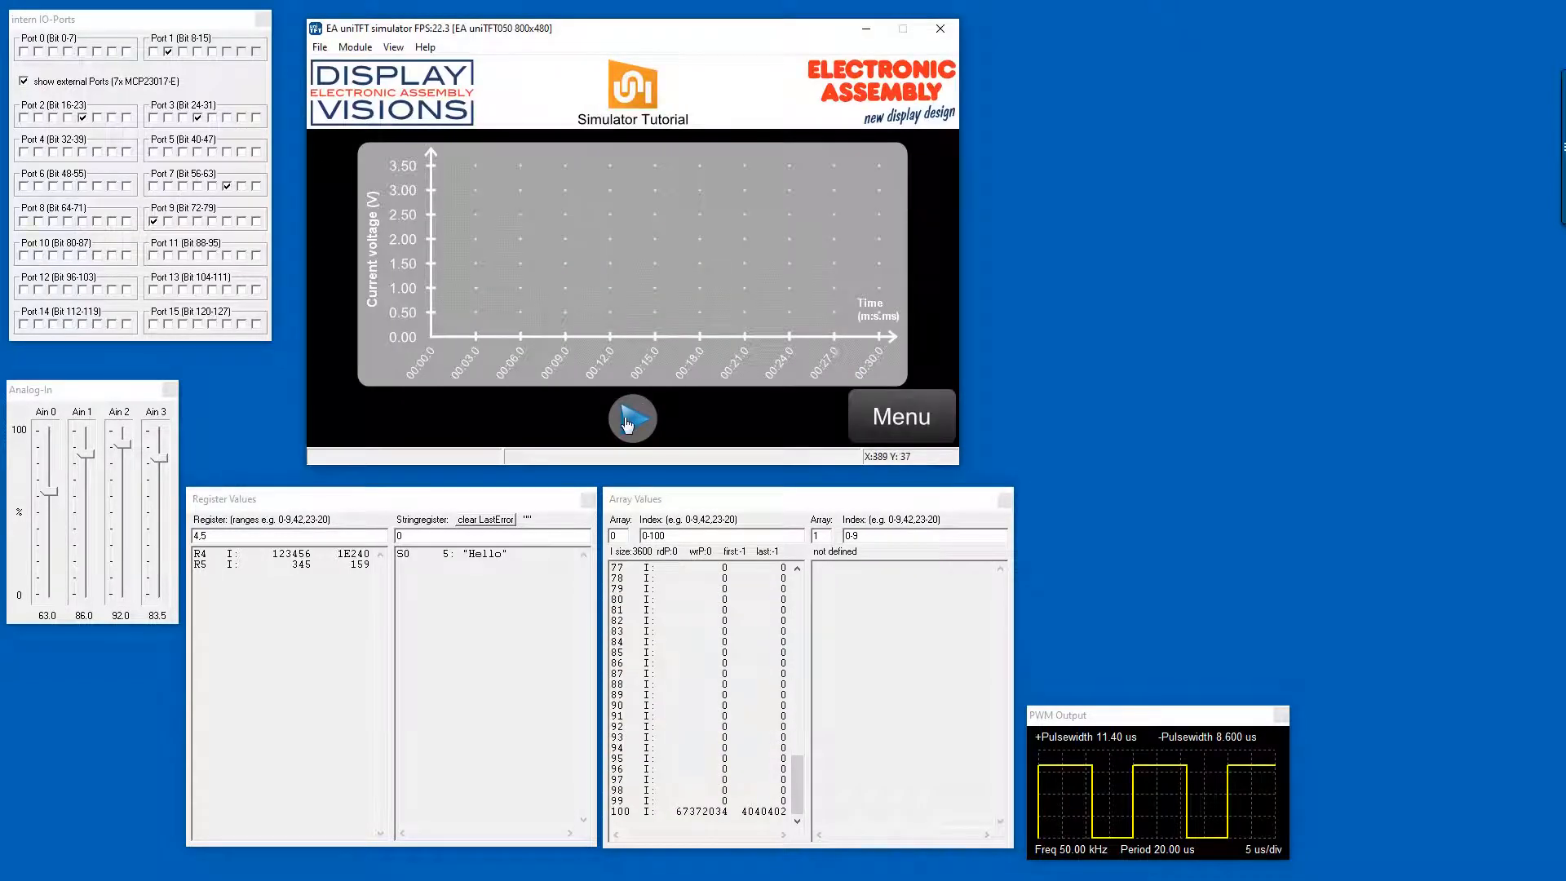
- Record the voltage graph while varying analog input Ain 0, ending at 81.0, and stop the recording
{"action": "left_click", "coordinate": [627, 424]}
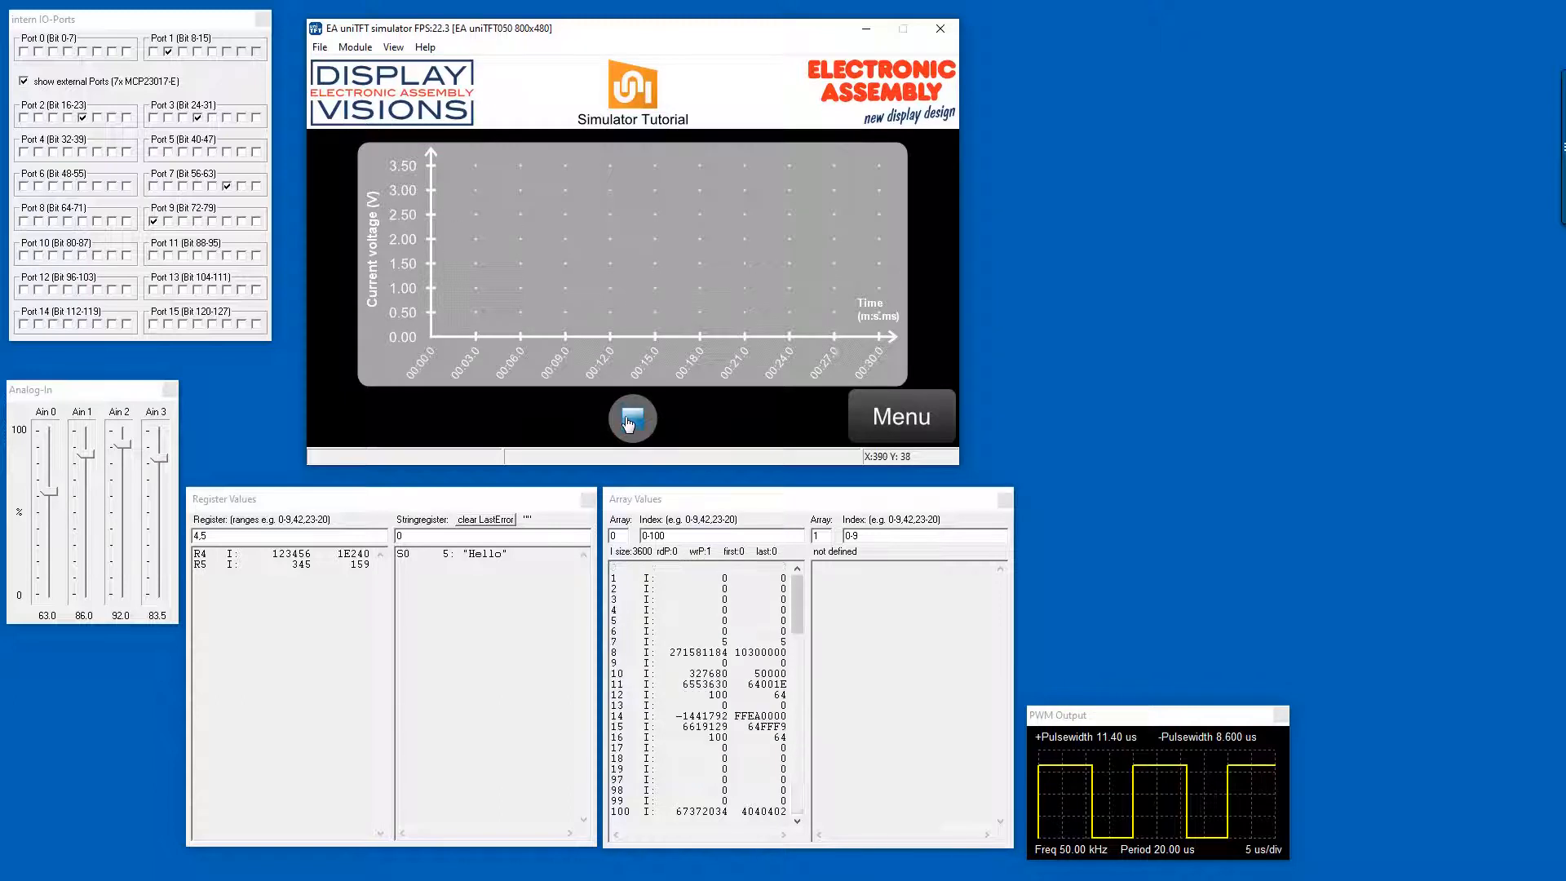
{"action": "left_click", "coordinate": [55, 498]}
{"action": "mouse_move", "coordinate": [55, 497]}
{"action": "left_mouse_down"}
{"action": "mouse_move", "coordinate": [54, 597]}
{"action": "mouse_move", "coordinate": [59, 438]}
{"action": "mouse_move", "coordinate": [58, 570]}
{"action": "mouse_move", "coordinate": [66, 468]}
{"action": "left_mouse_up"}
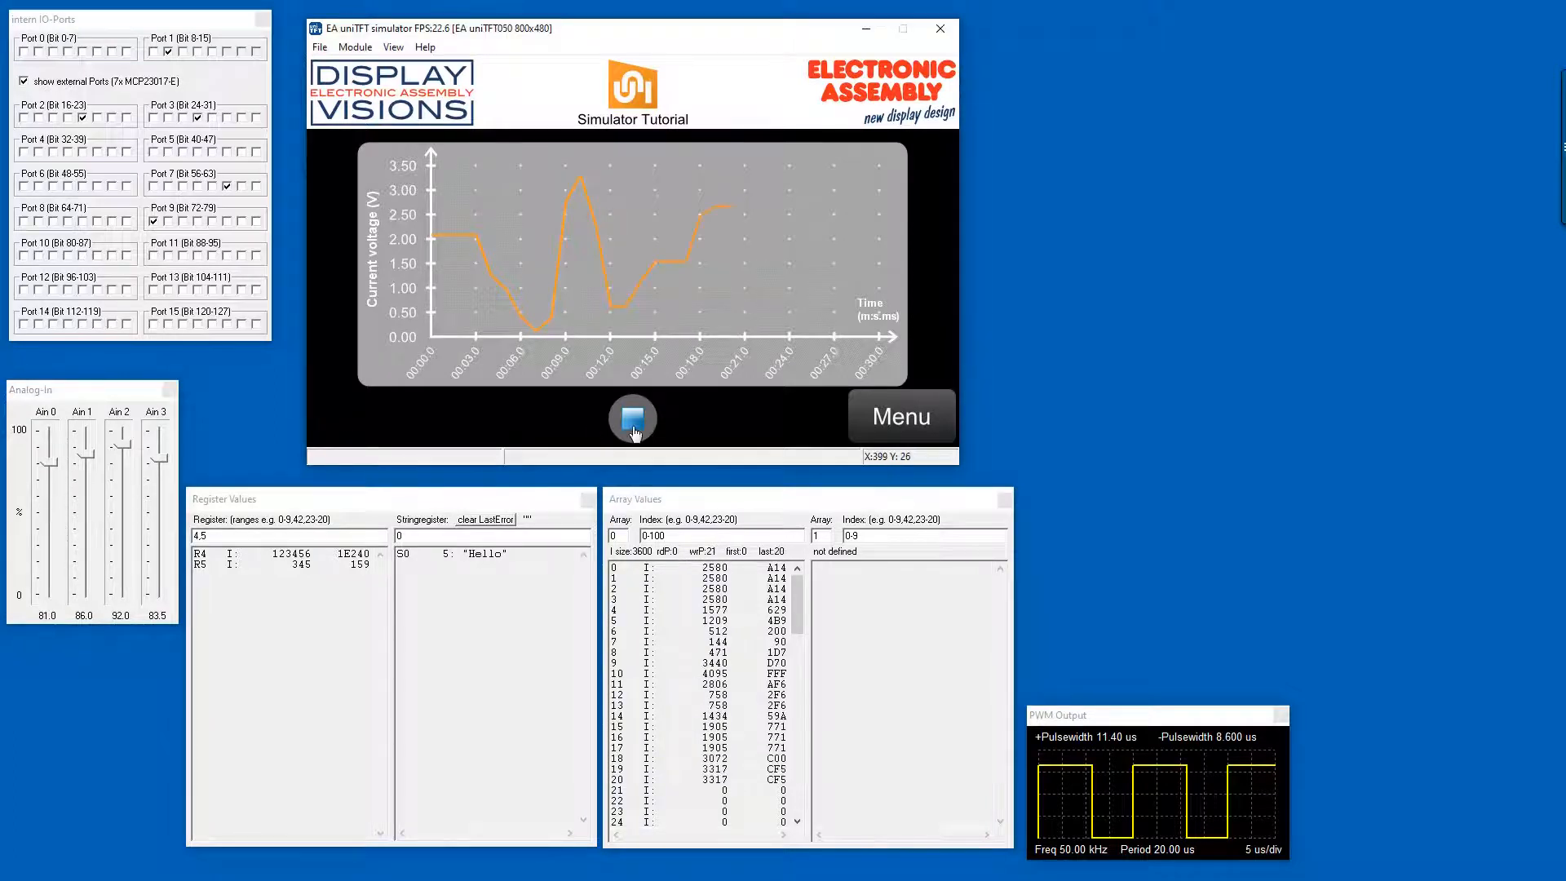
{"action": "left_click", "coordinate": [633, 424]}
- Go back to the tutorial's main menu, open the Debug functions page and show the Debug Macros window
{"action": "left_click", "coordinate": [923, 420]}
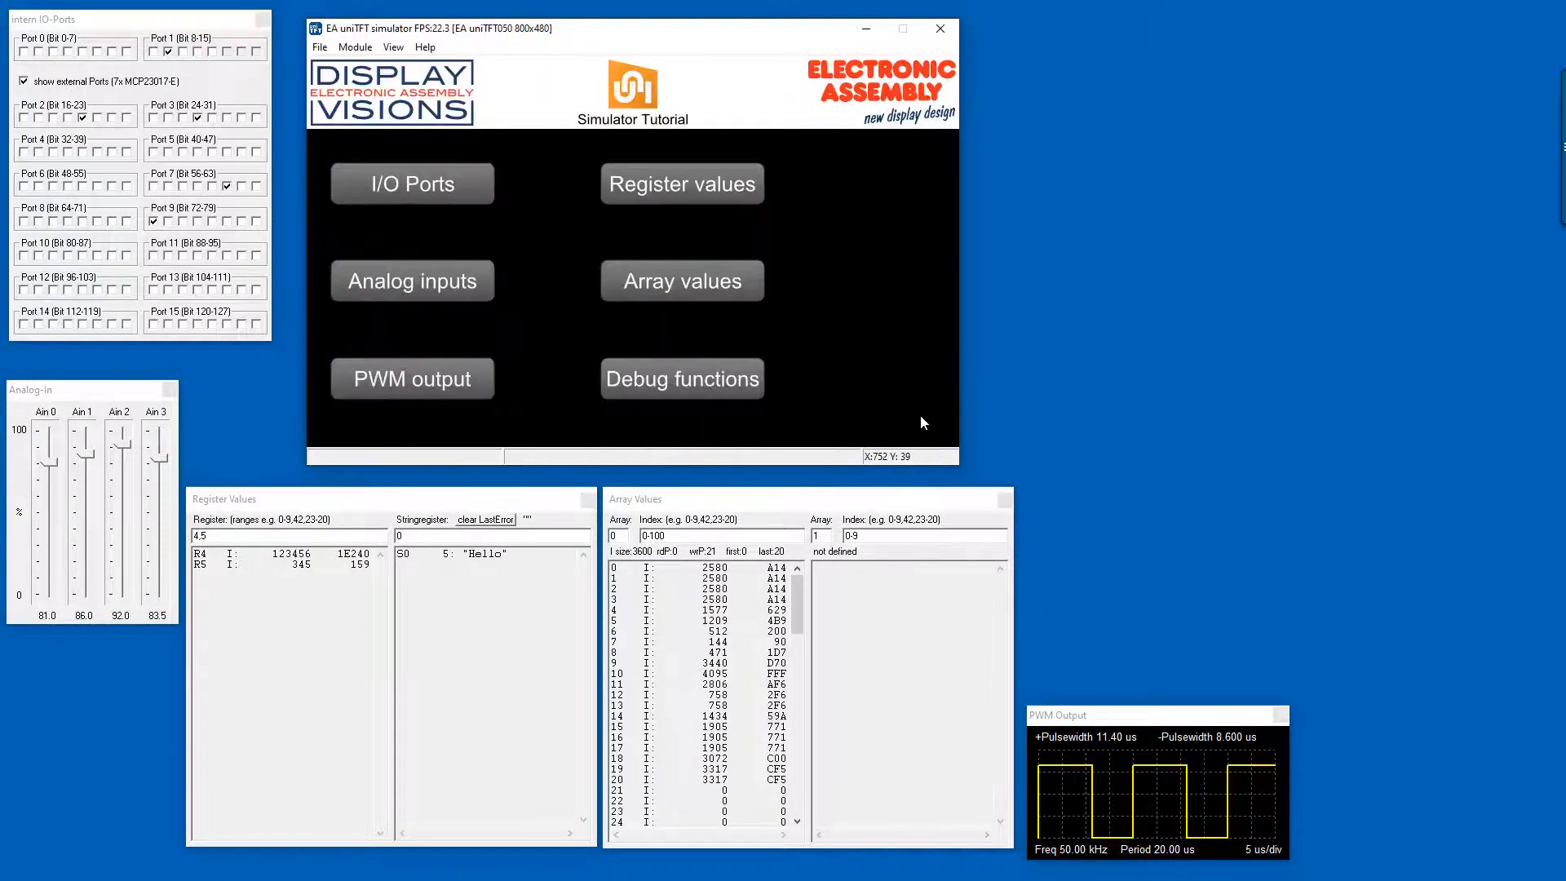
{"action": "left_click", "coordinate": [738, 393]}
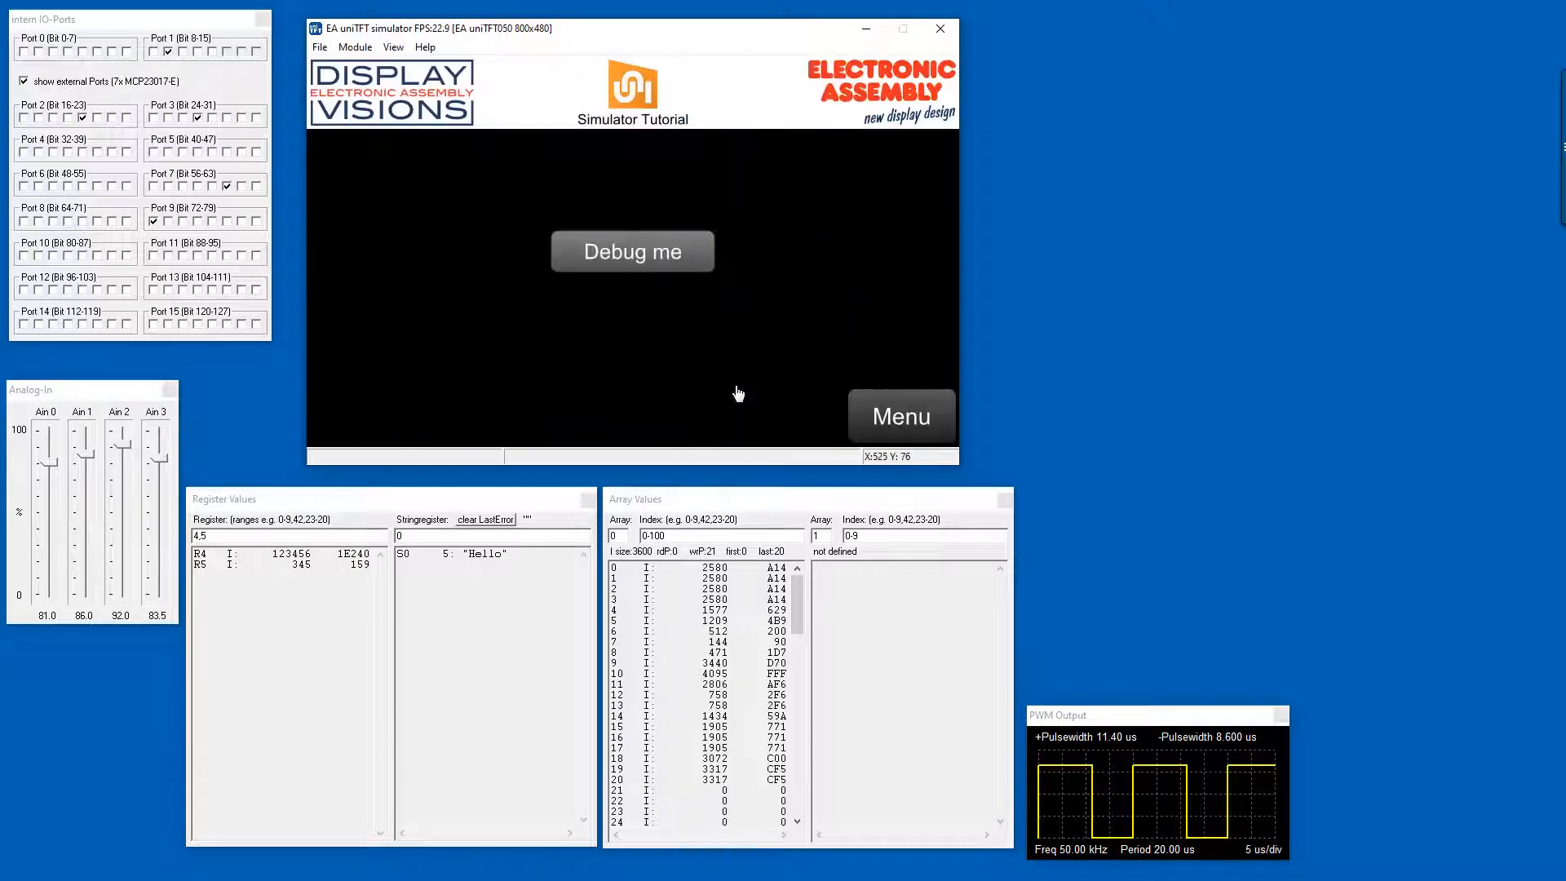
{"action": "left_click", "coordinate": [393, 46]}
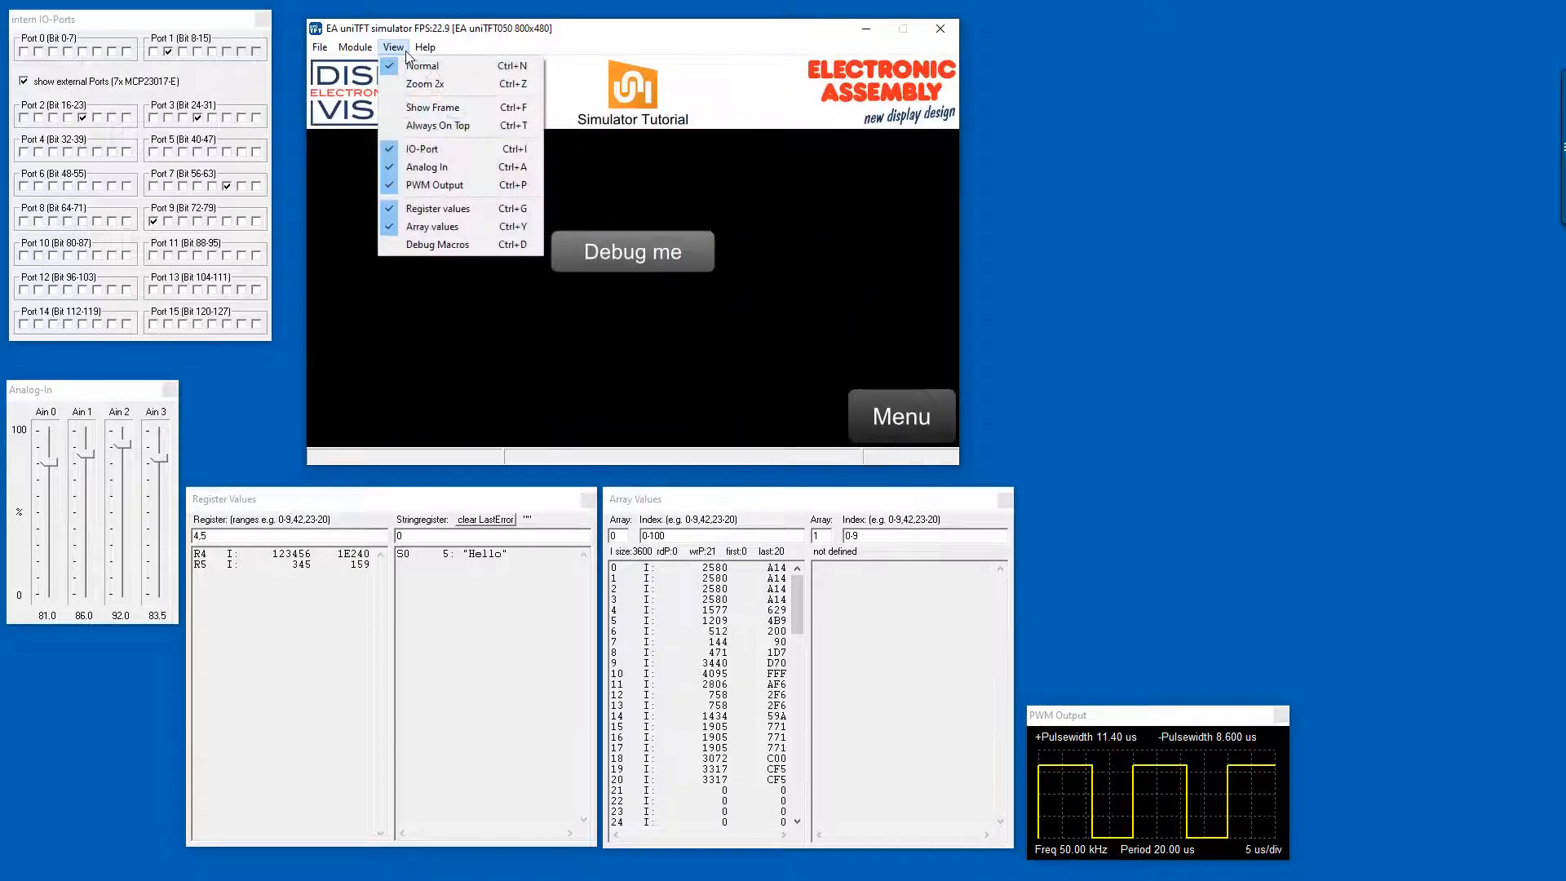
{"action": "left_click", "coordinate": [452, 245]}
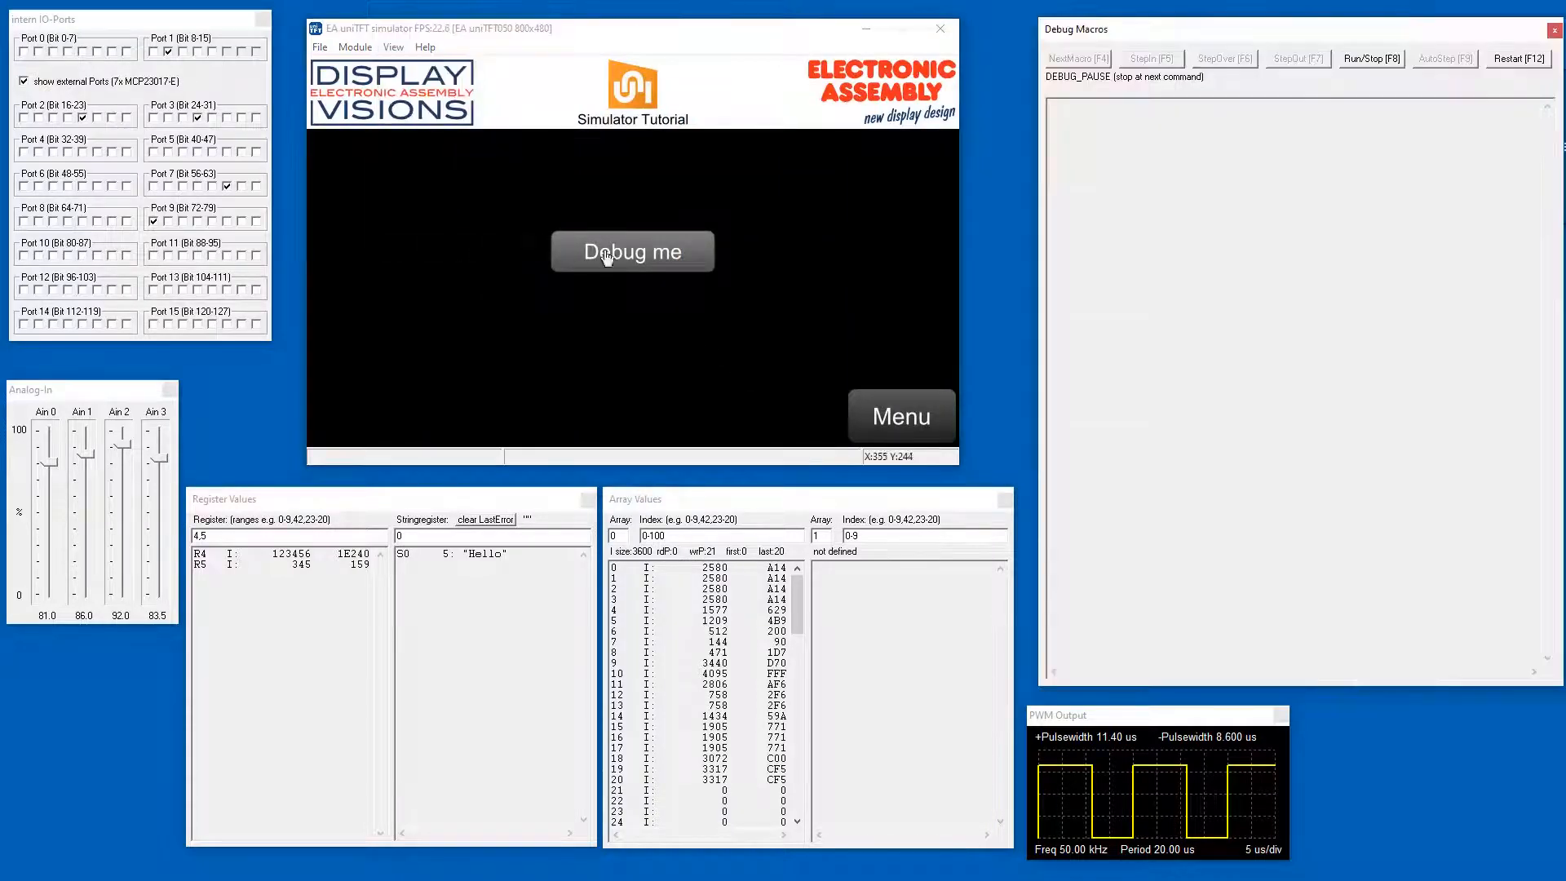
- Start the Debug me macro and single-step through its #VRI0 and #VRI1 lines
{"action": "left_click", "coordinate": [636, 253]}
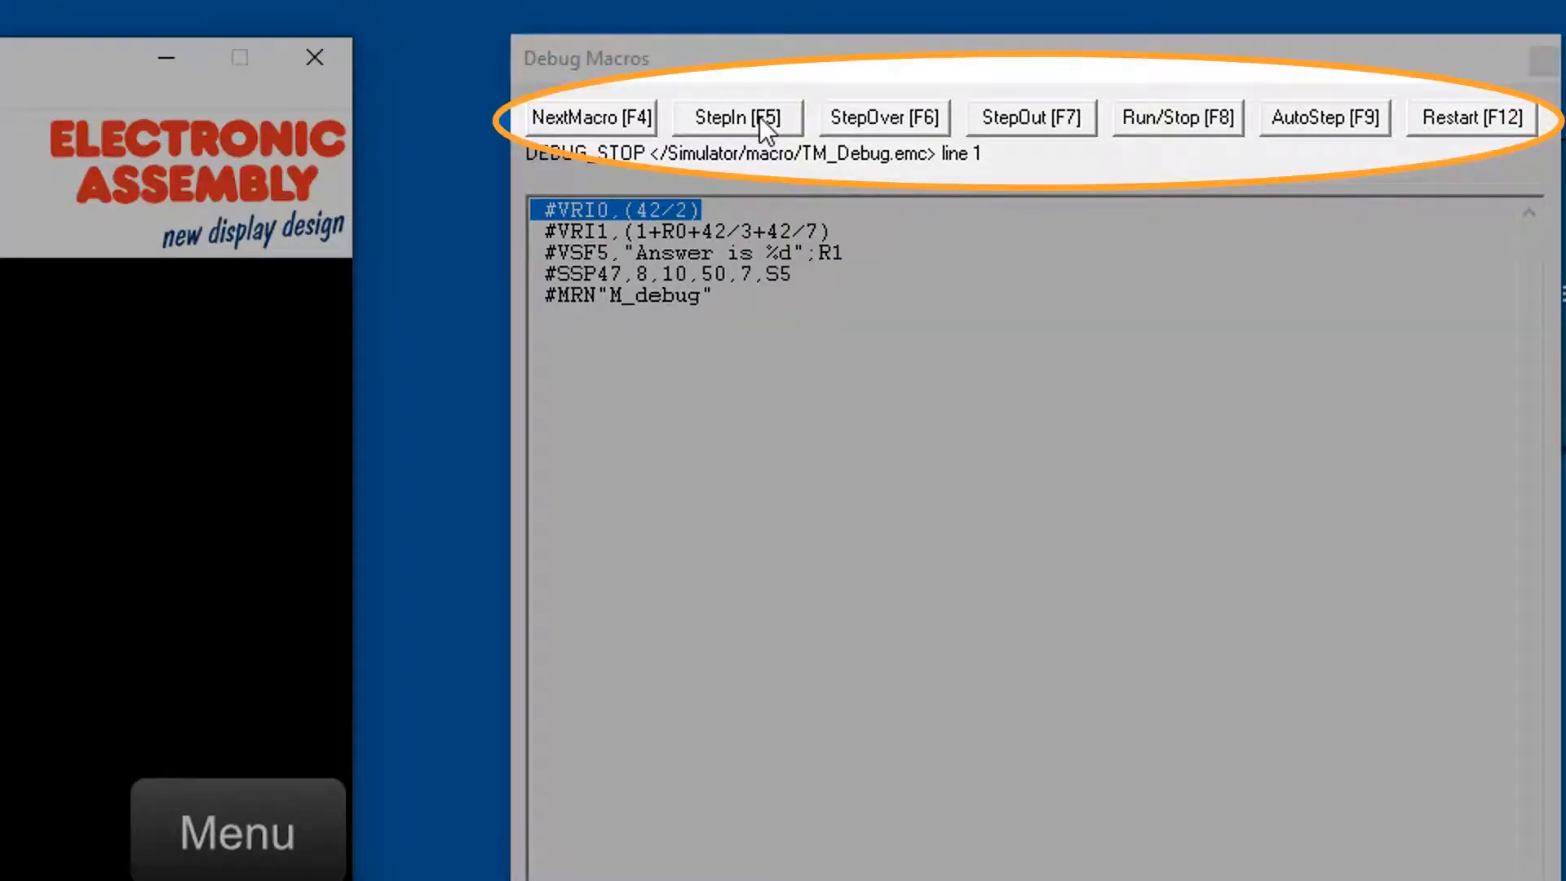
{"action": "left_click", "coordinate": [761, 116]}
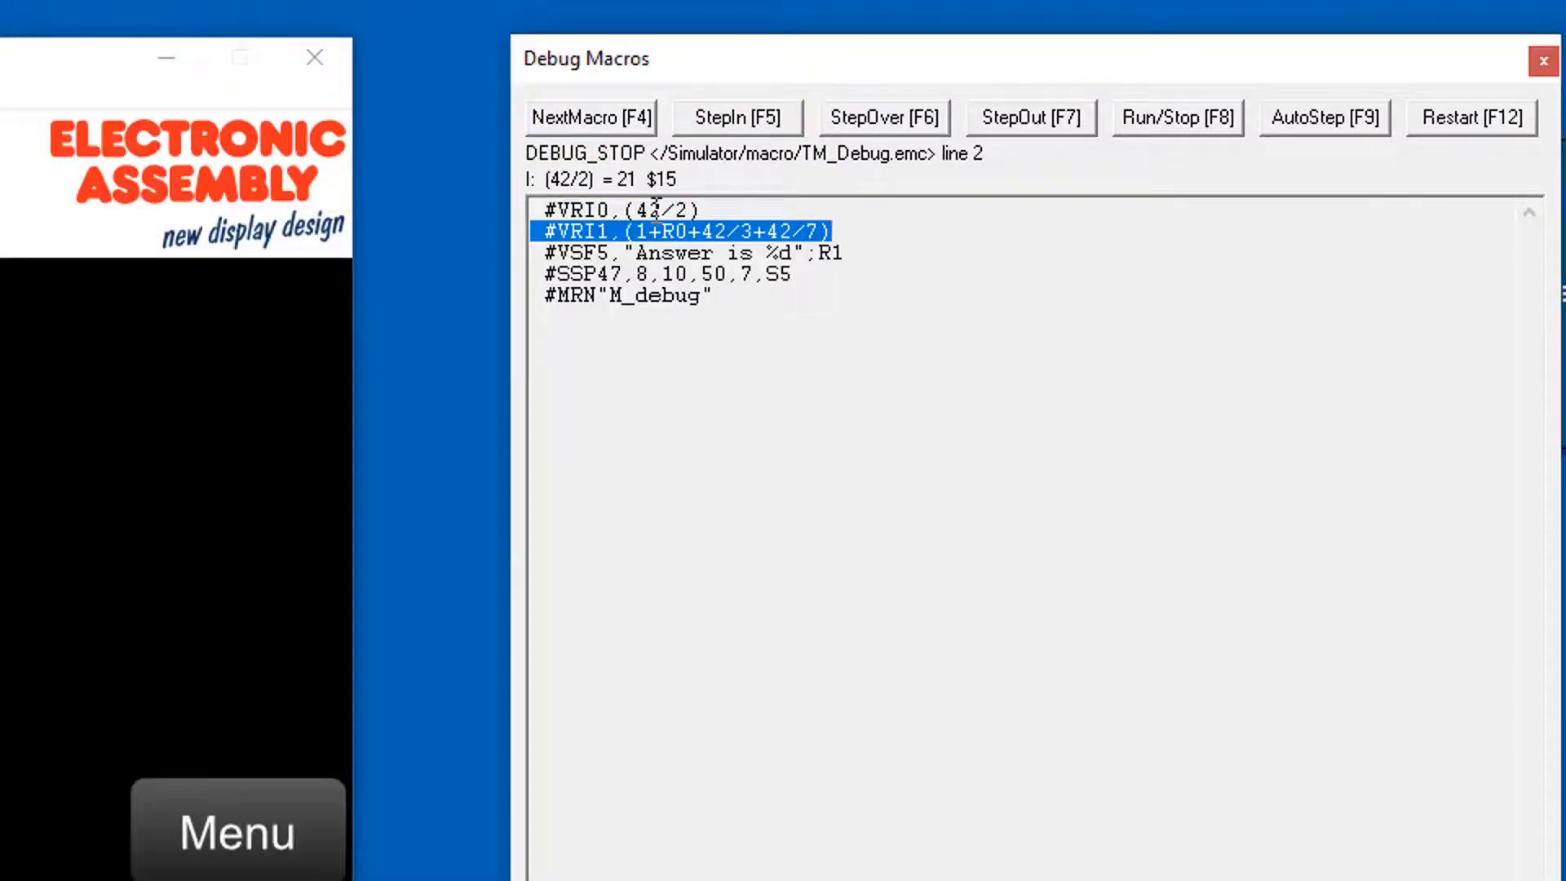
{"action": "mouse_move", "coordinate": [678, 232]}
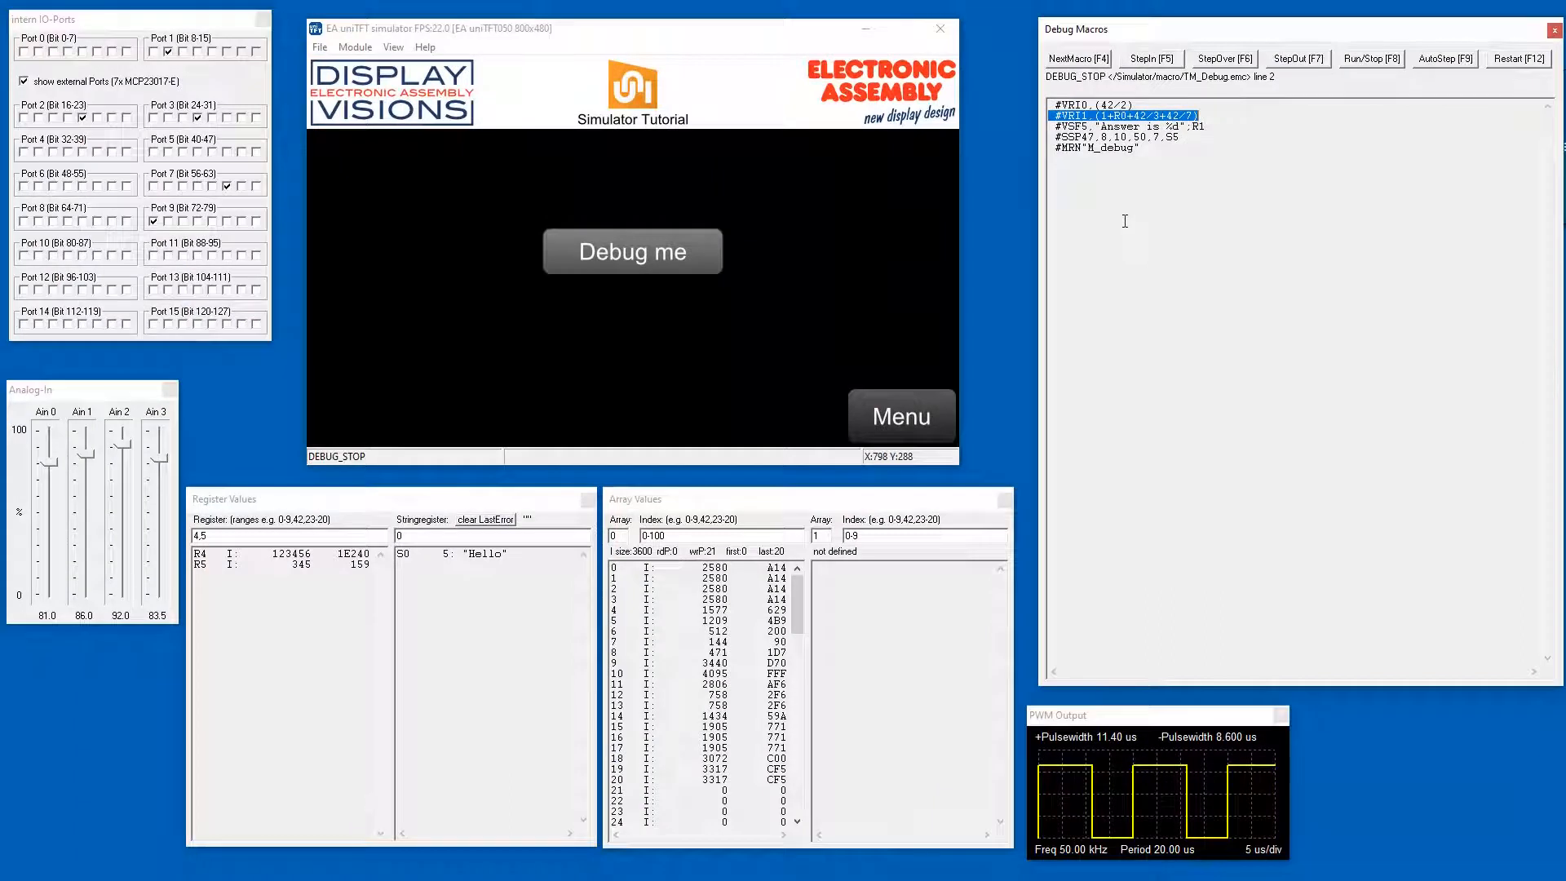
{"action": "key", "text": "F4"}
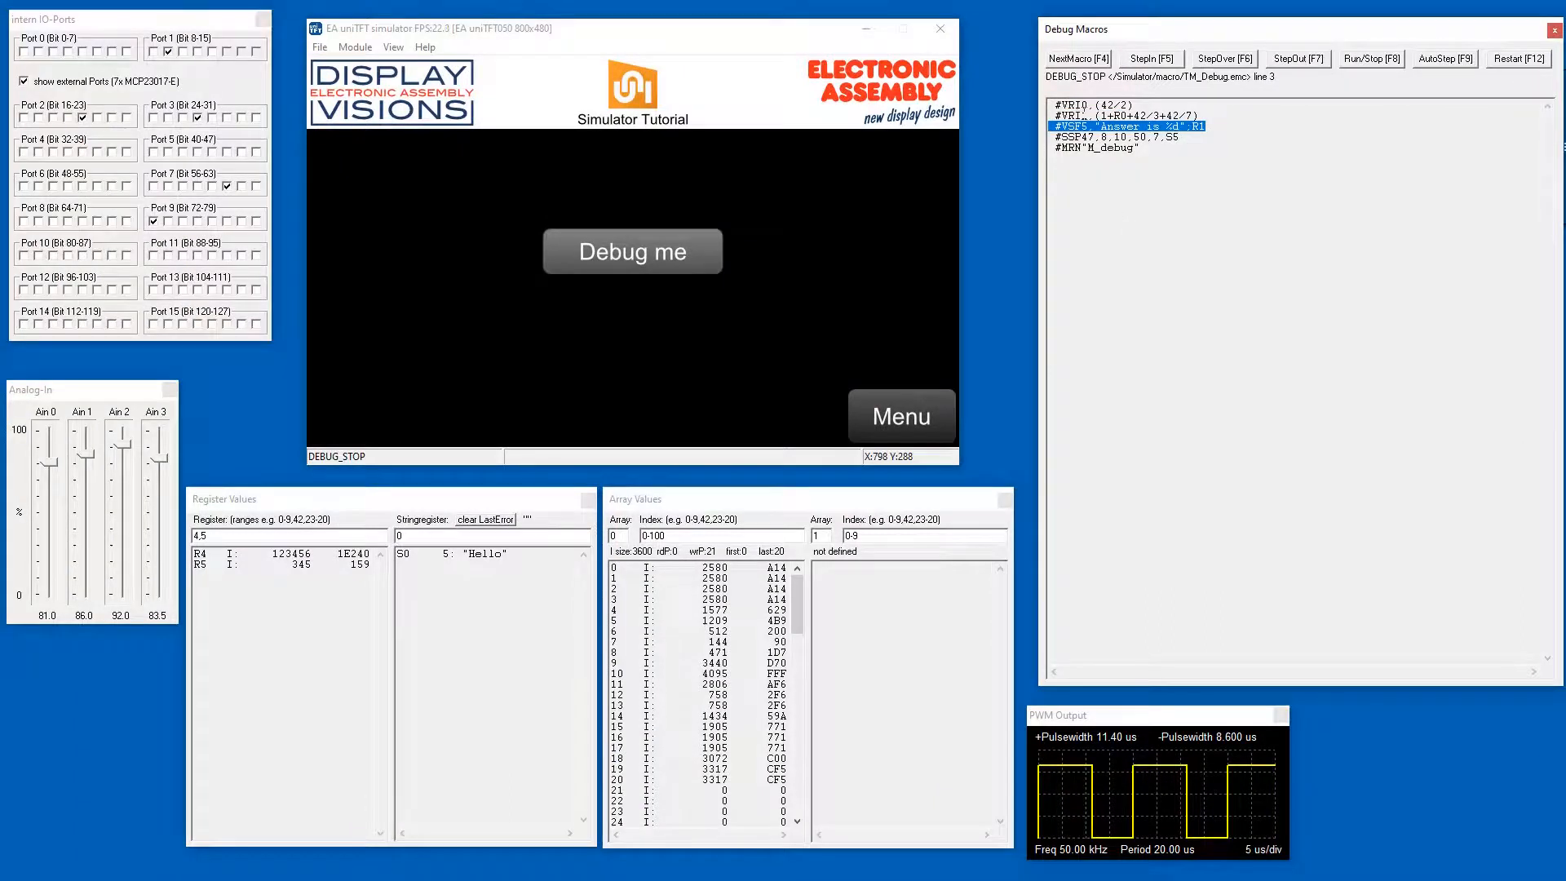
- Add register 1 and string register 5 to the Register Values lists, executing the macro's #VSF5 line in between
{"action": "left_click", "coordinate": [251, 553]}
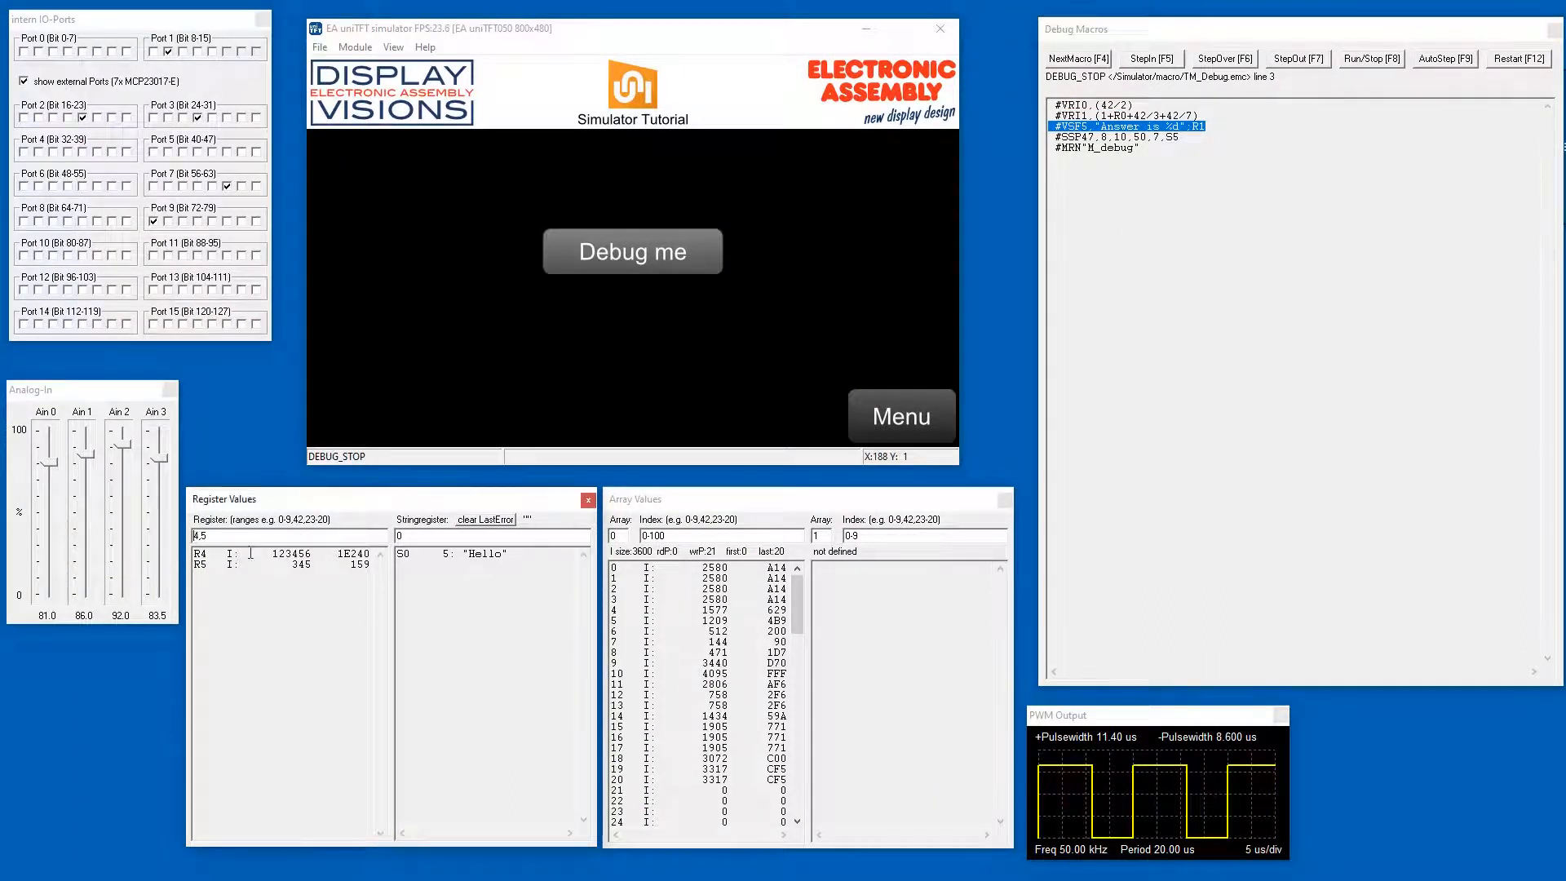
{"action": "type", "text": "1,"}
{"action": "key", "text": "Return"}
{"action": "left_click", "coordinate": [1174, 160]}
{"action": "key", "text": "F5"}
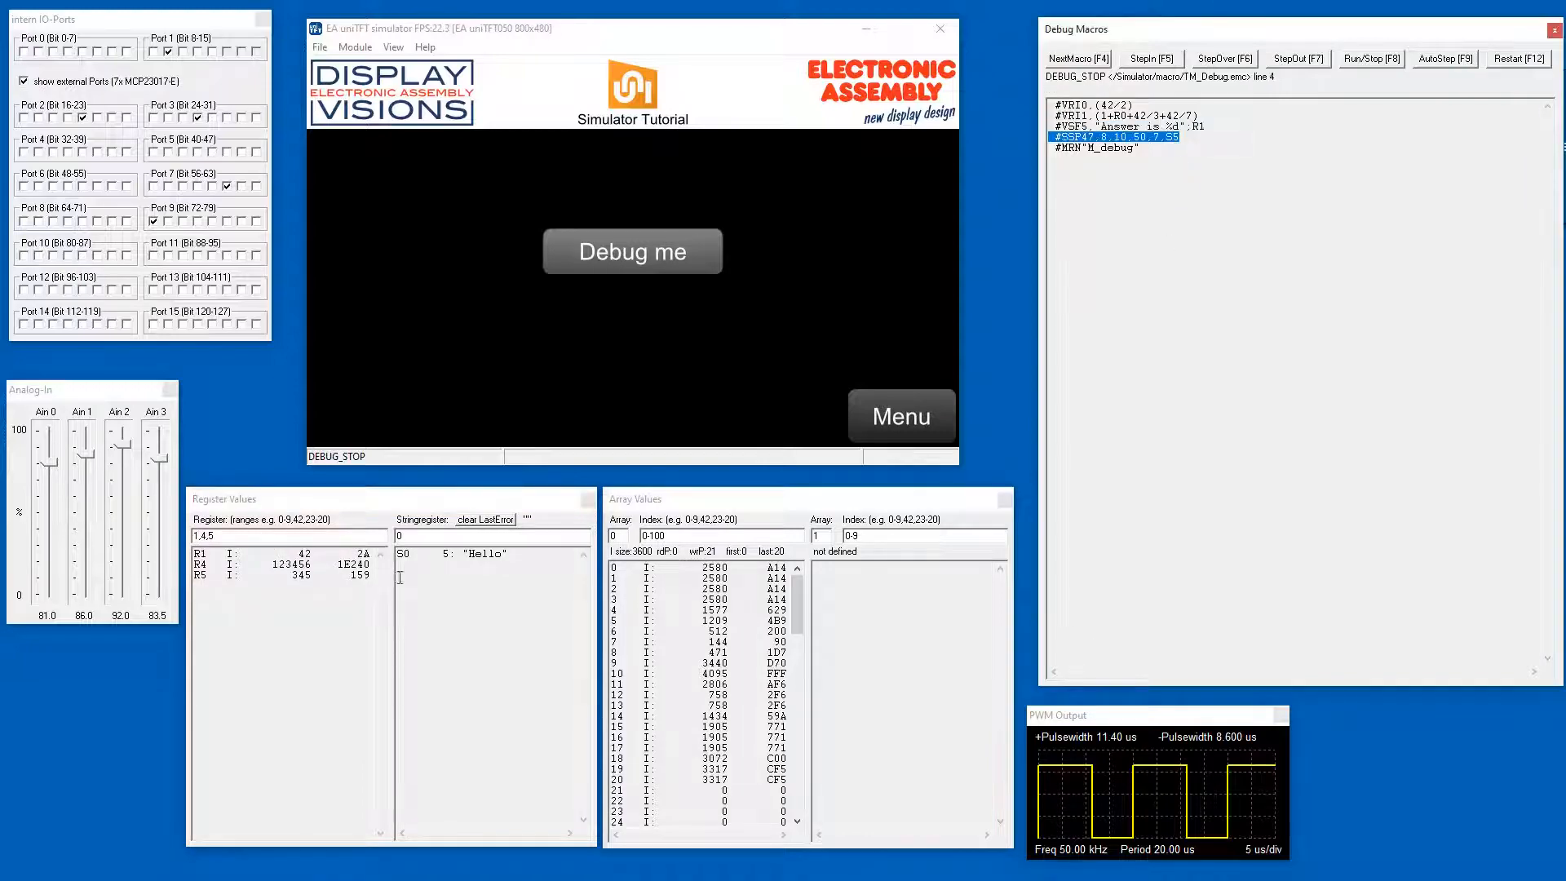
{"action": "left_click", "coordinate": [421, 538]}
{"action": "type", "text": ",5"}
- Execute the #SSP47 line, step into the M_debug macro and step out of it
{"action": "left_click", "coordinate": [1235, 177]}
{"action": "key", "text": "F5"}
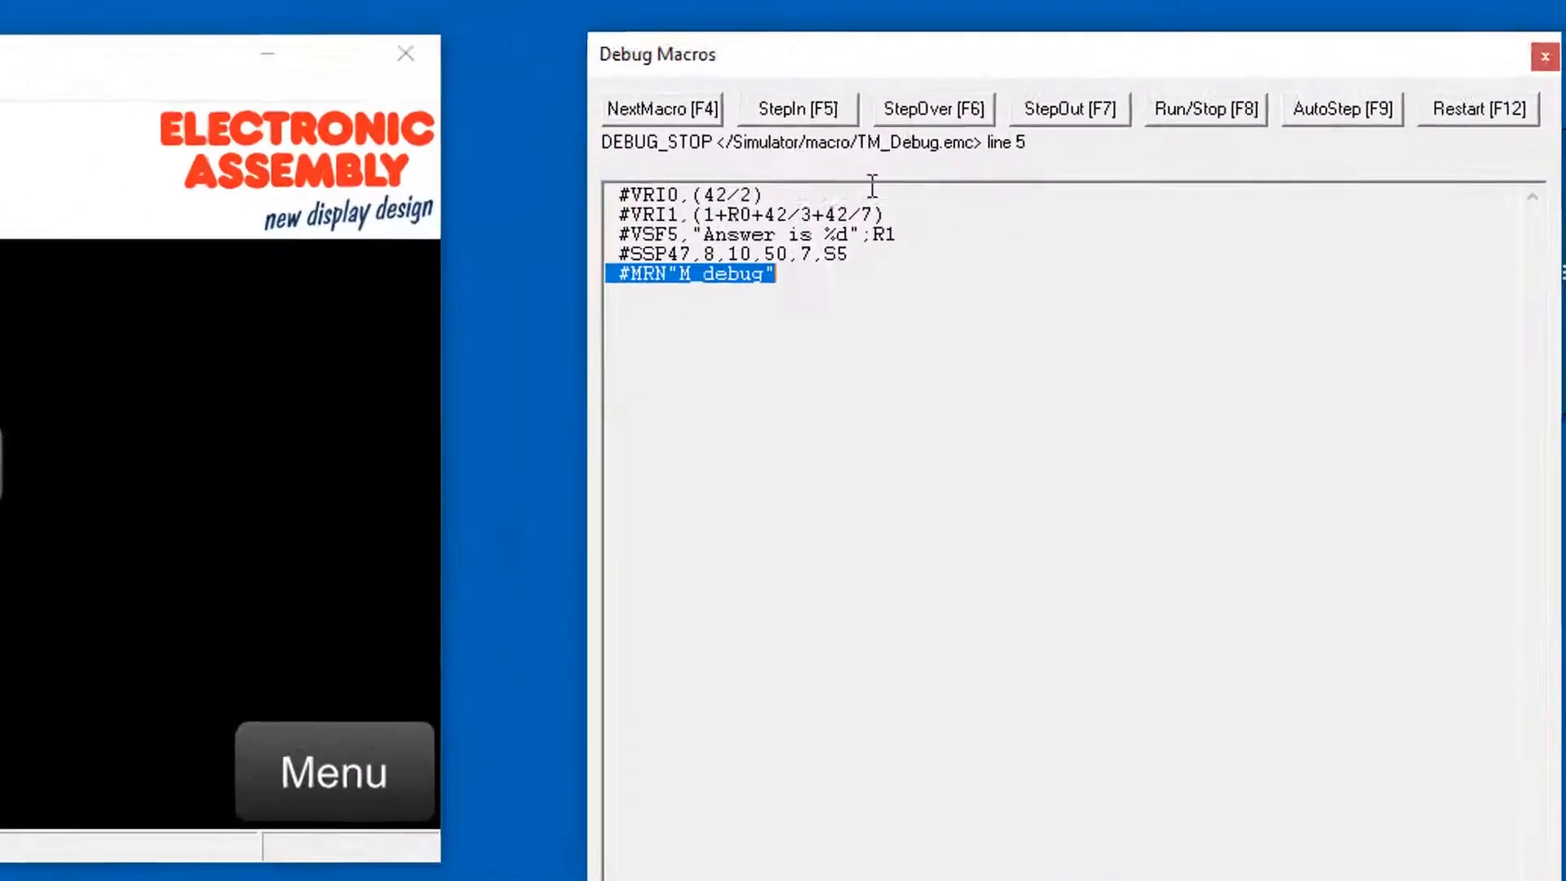
{"action": "left_click", "coordinate": [765, 121]}
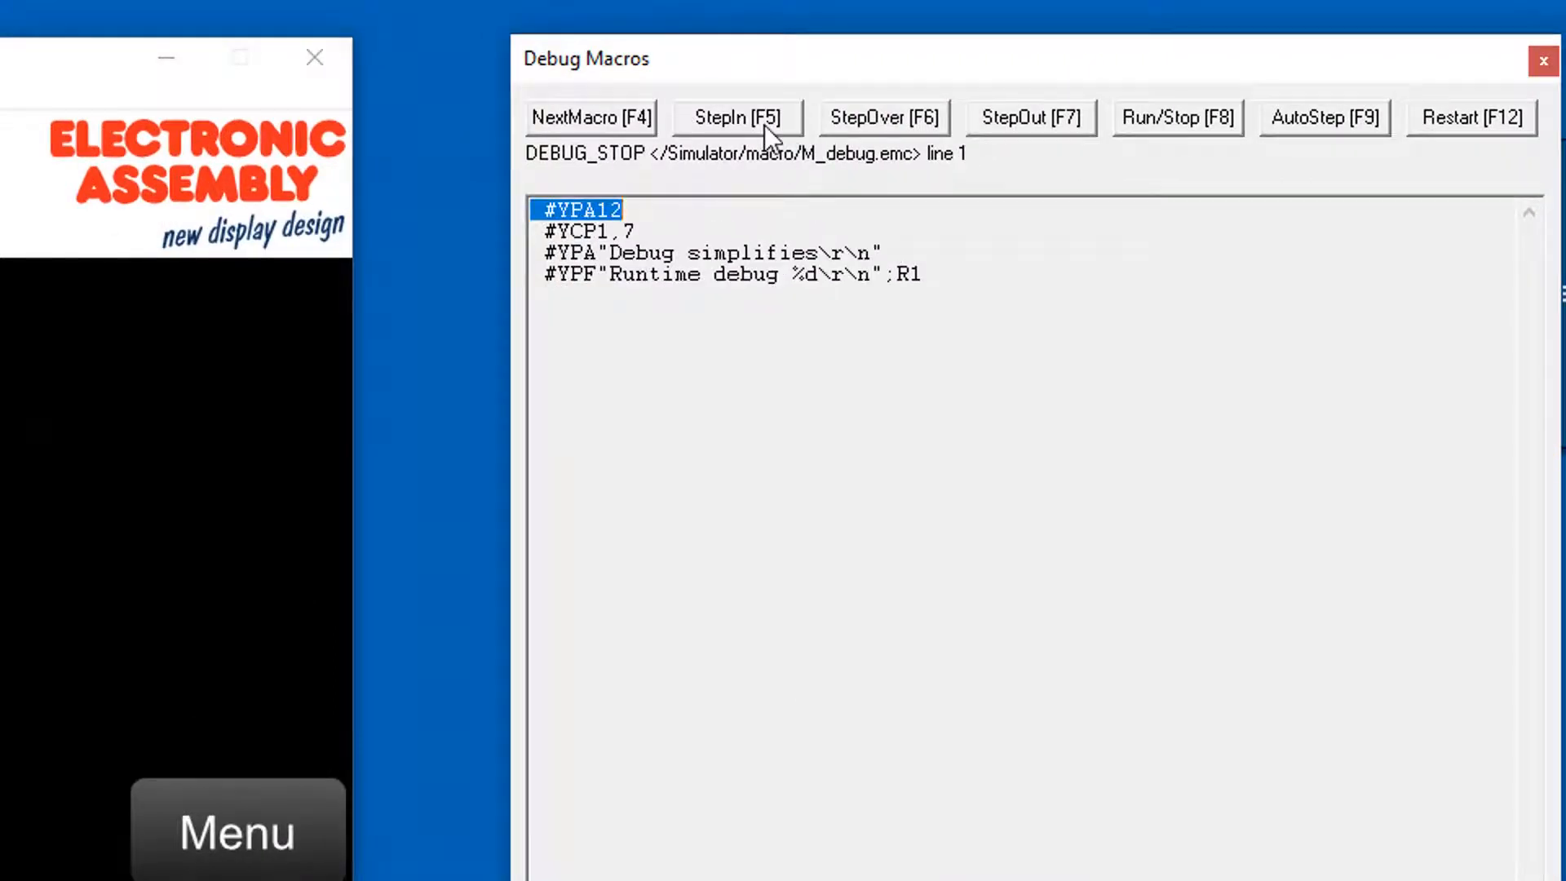
{"action": "left_click", "coordinate": [1039, 116]}
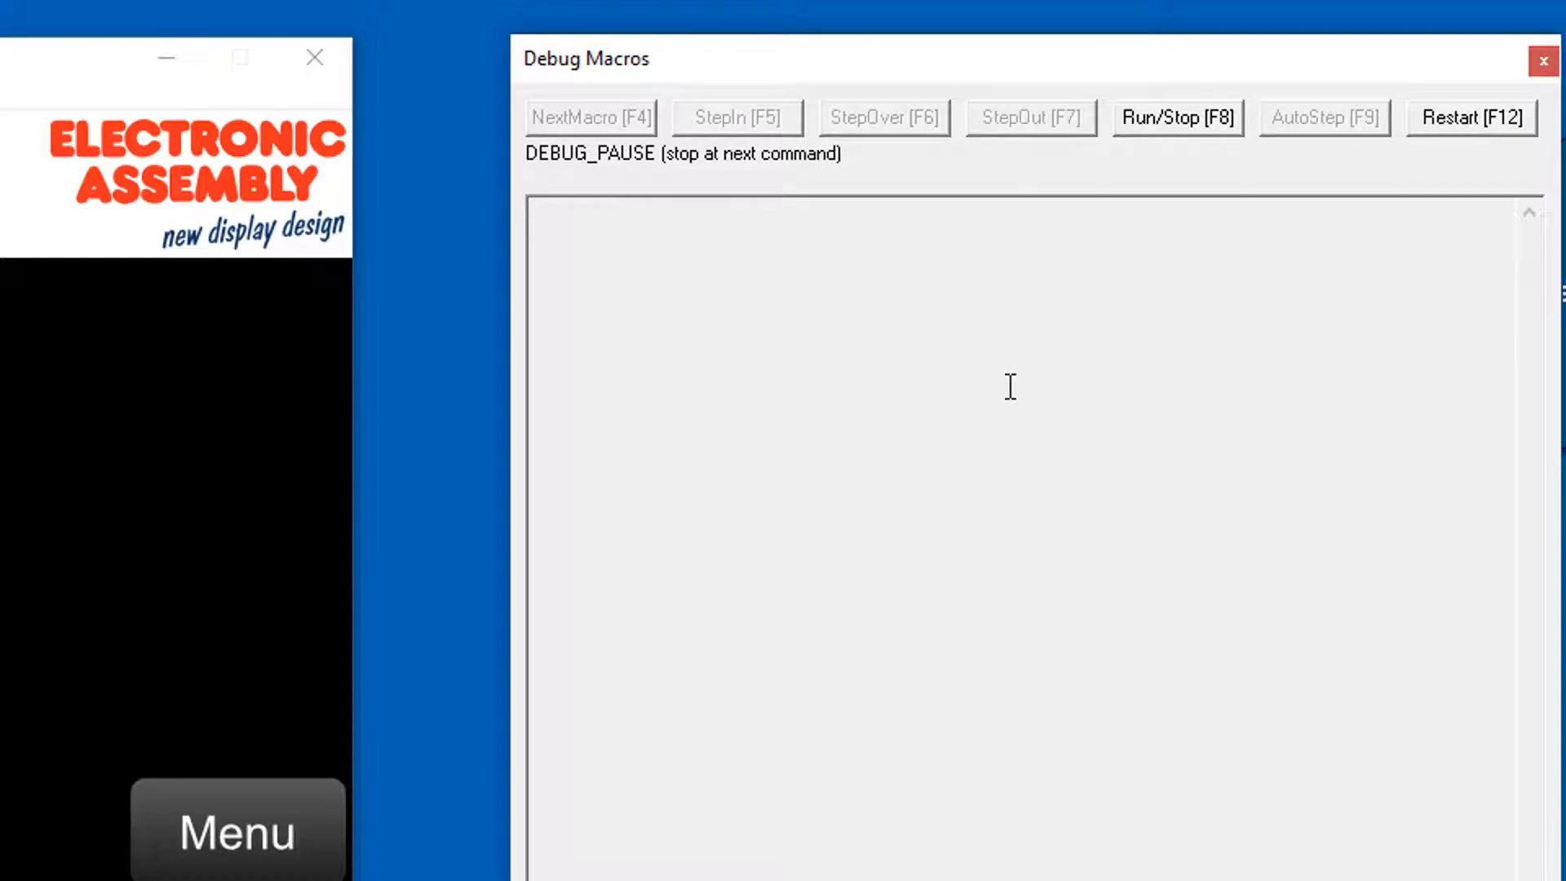
- Choose the macro file M_debug.emc in the debugger and set a breakpoint on its "Debug simplifies" line
{"action": "right_click", "coordinate": [613, 294]}
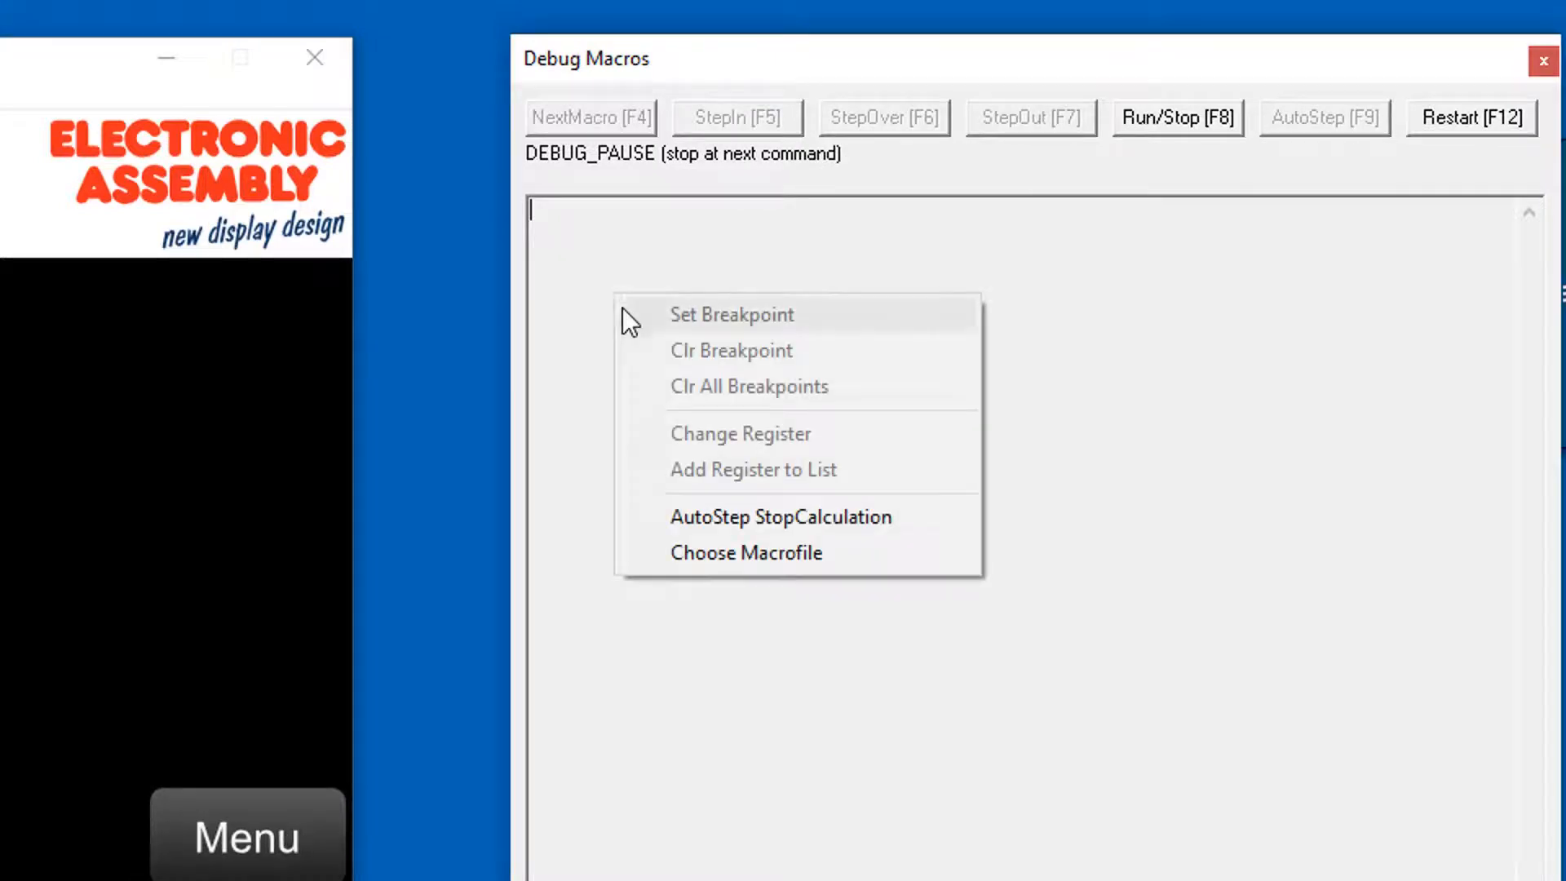
{"action": "left_click", "coordinate": [765, 559]}
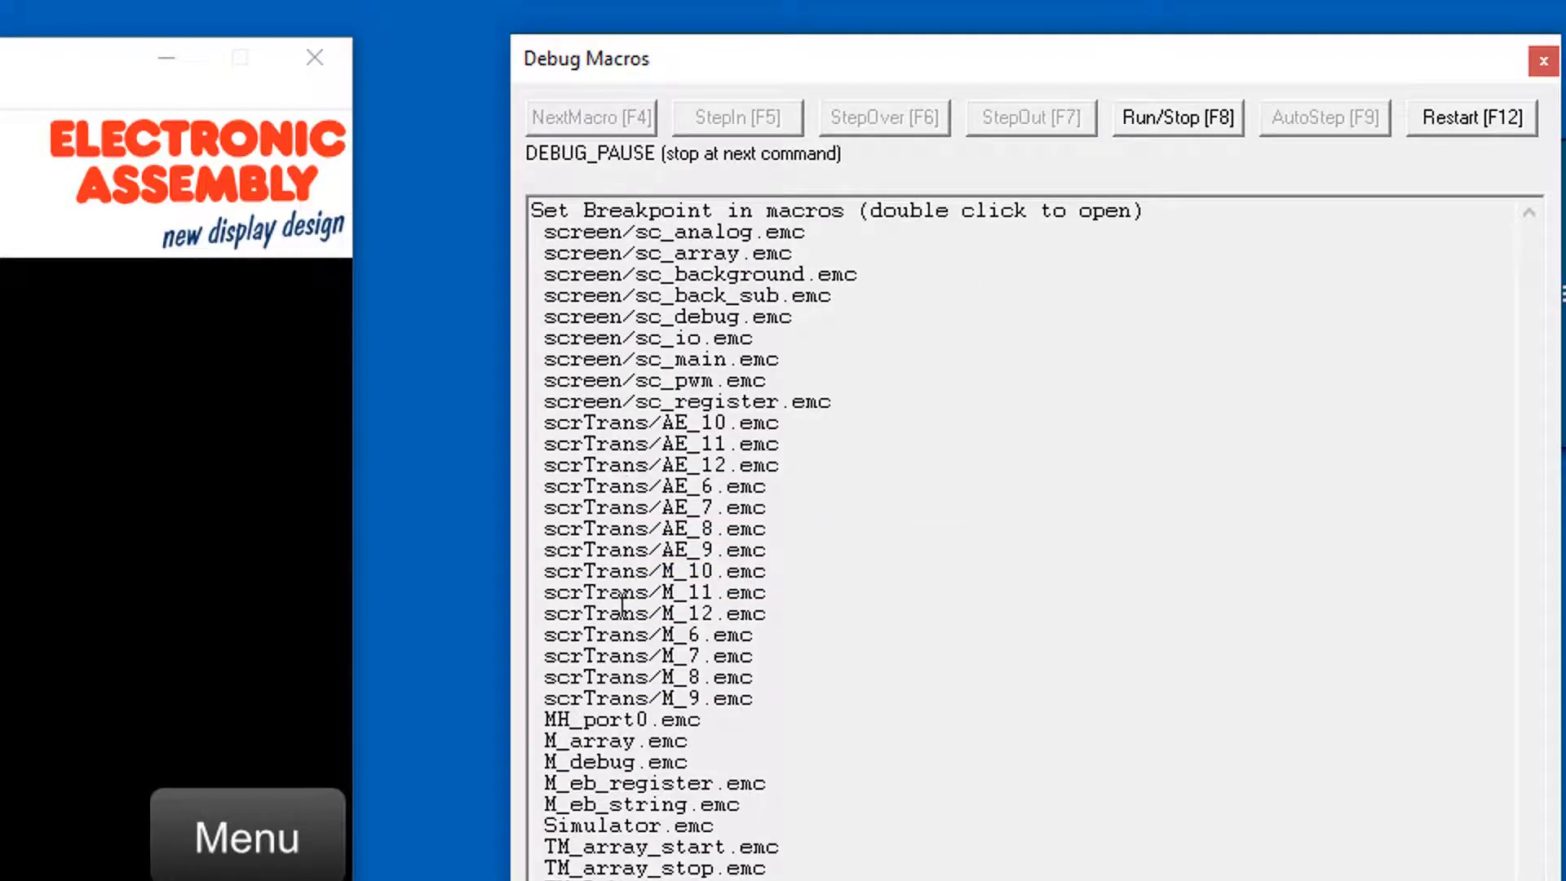
{"action": "double_click", "coordinate": [612, 761]}
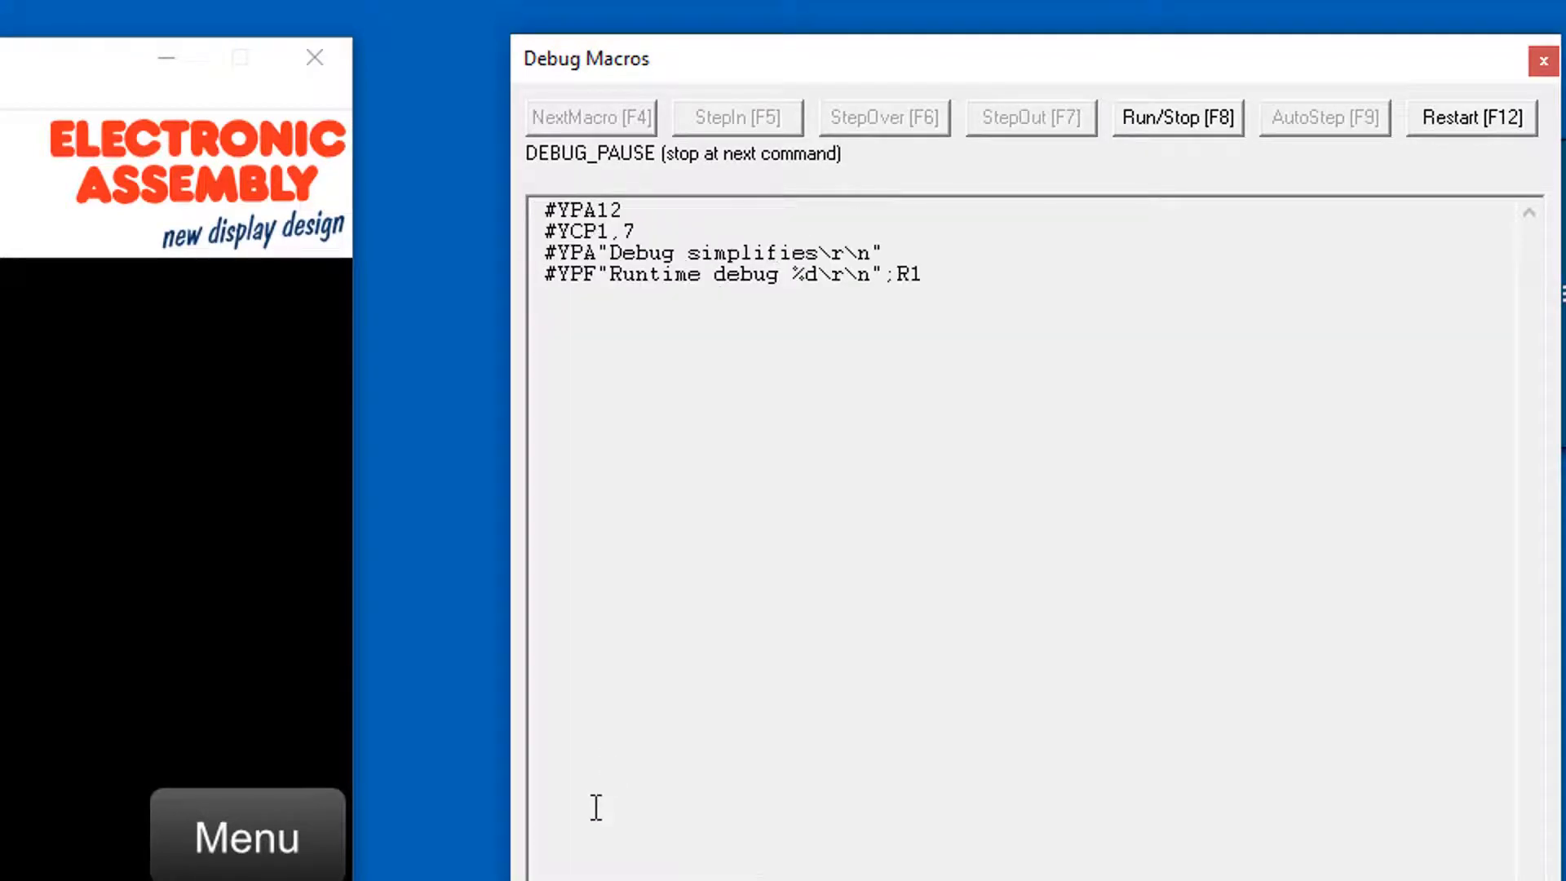
- Clear all breakpoints in the debugger and toggle the macro execution between run and stop
{"action": "right_click", "coordinate": [559, 332]}
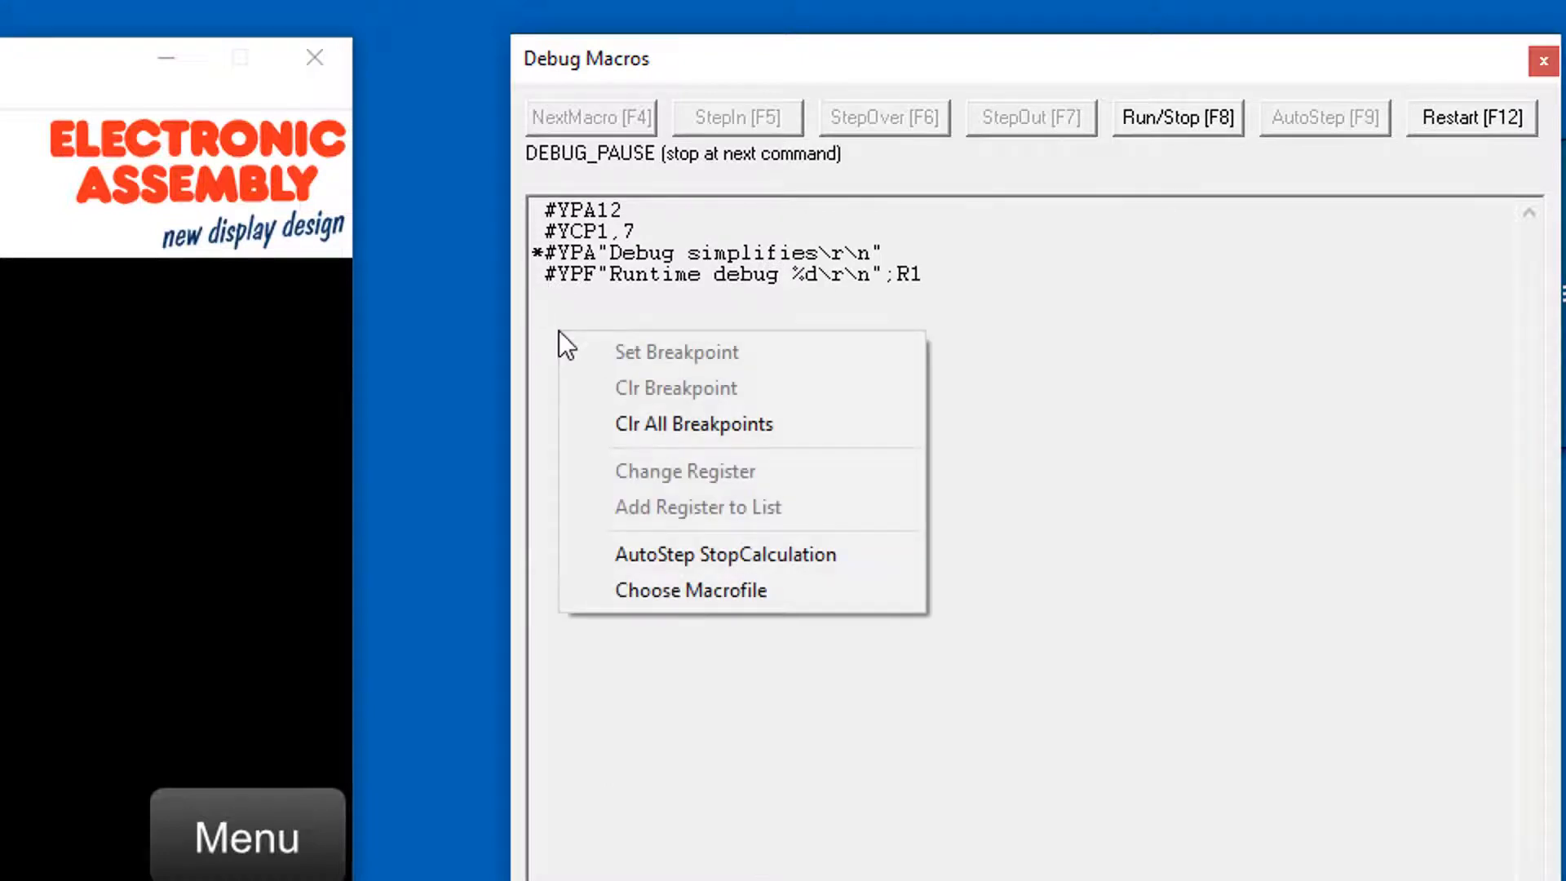
{"action": "left_click", "coordinate": [652, 425]}
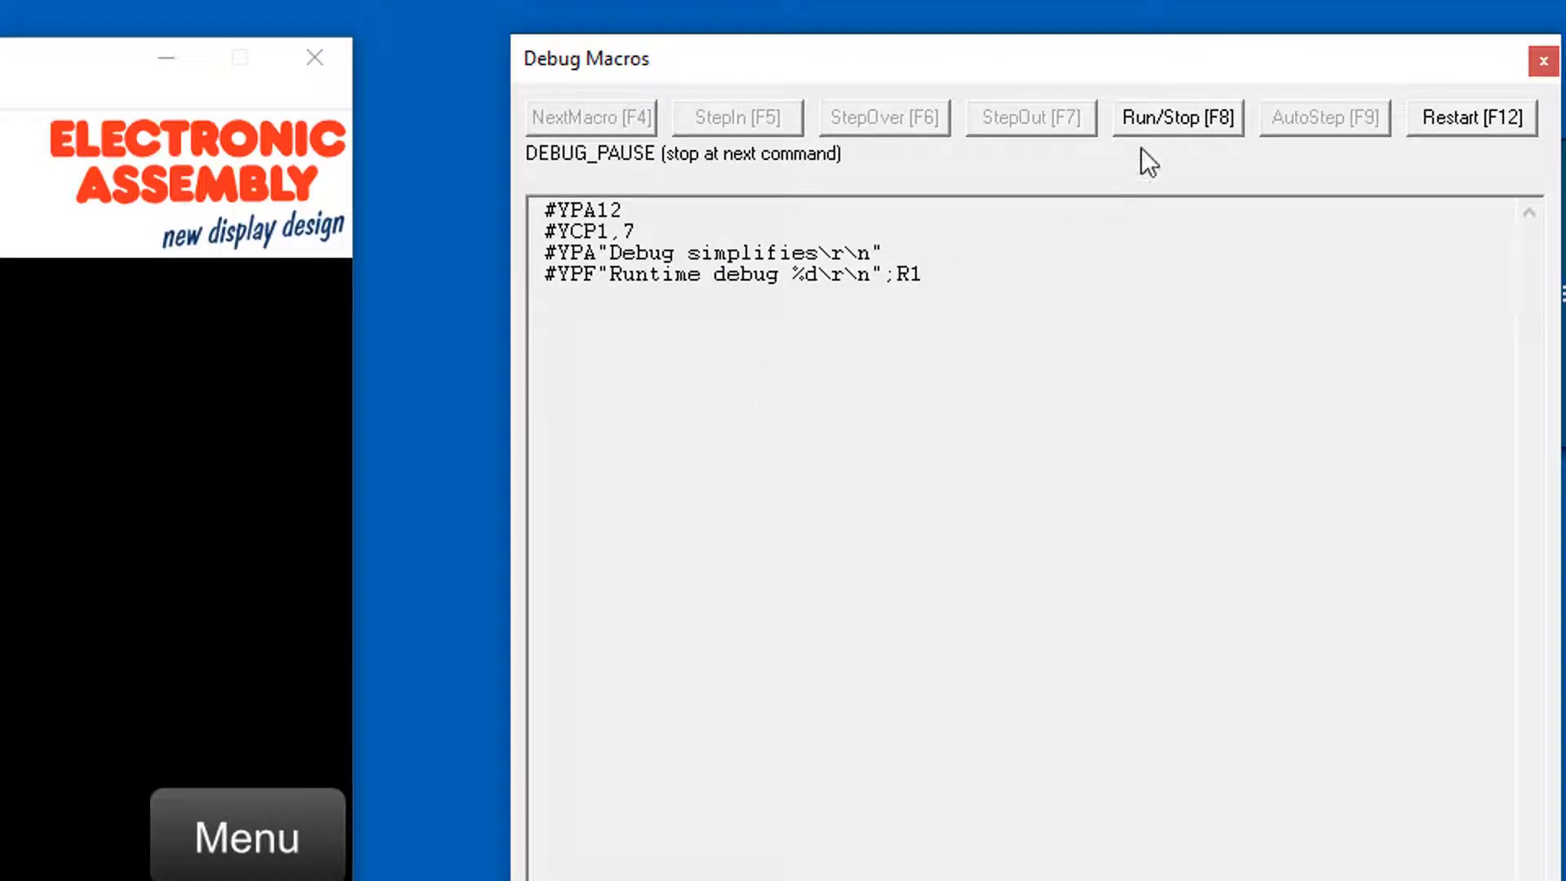
{"action": "left_click", "coordinate": [1166, 119]}
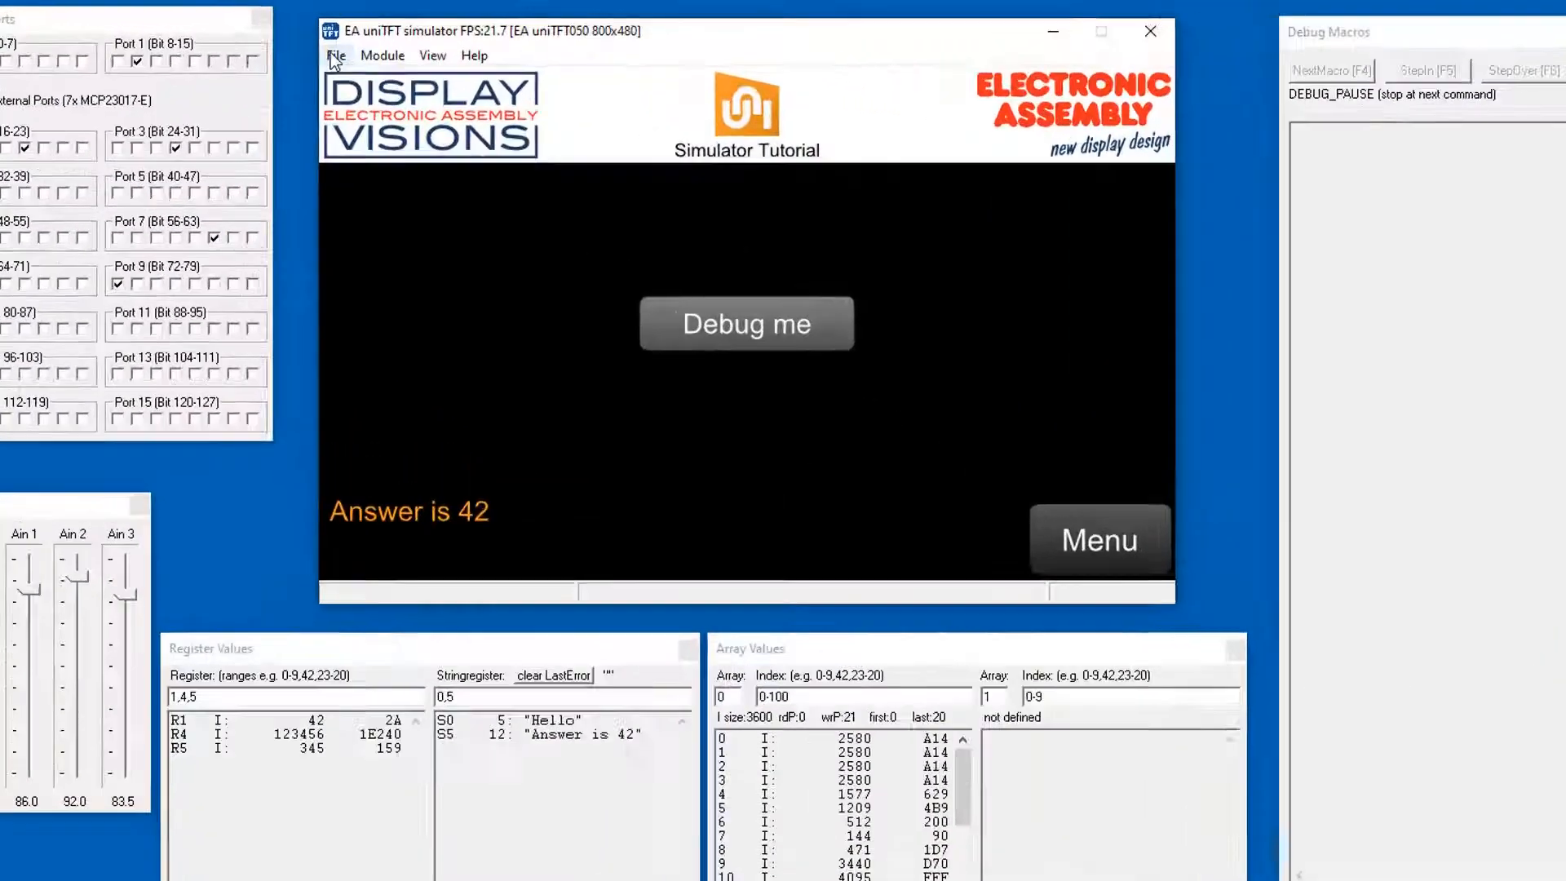
- Open the LCD Terminal for the simulator and place it below the simulated display
{"action": "left_click", "coordinate": [318, 47]}
{"action": "left_click", "coordinate": [530, 393]}
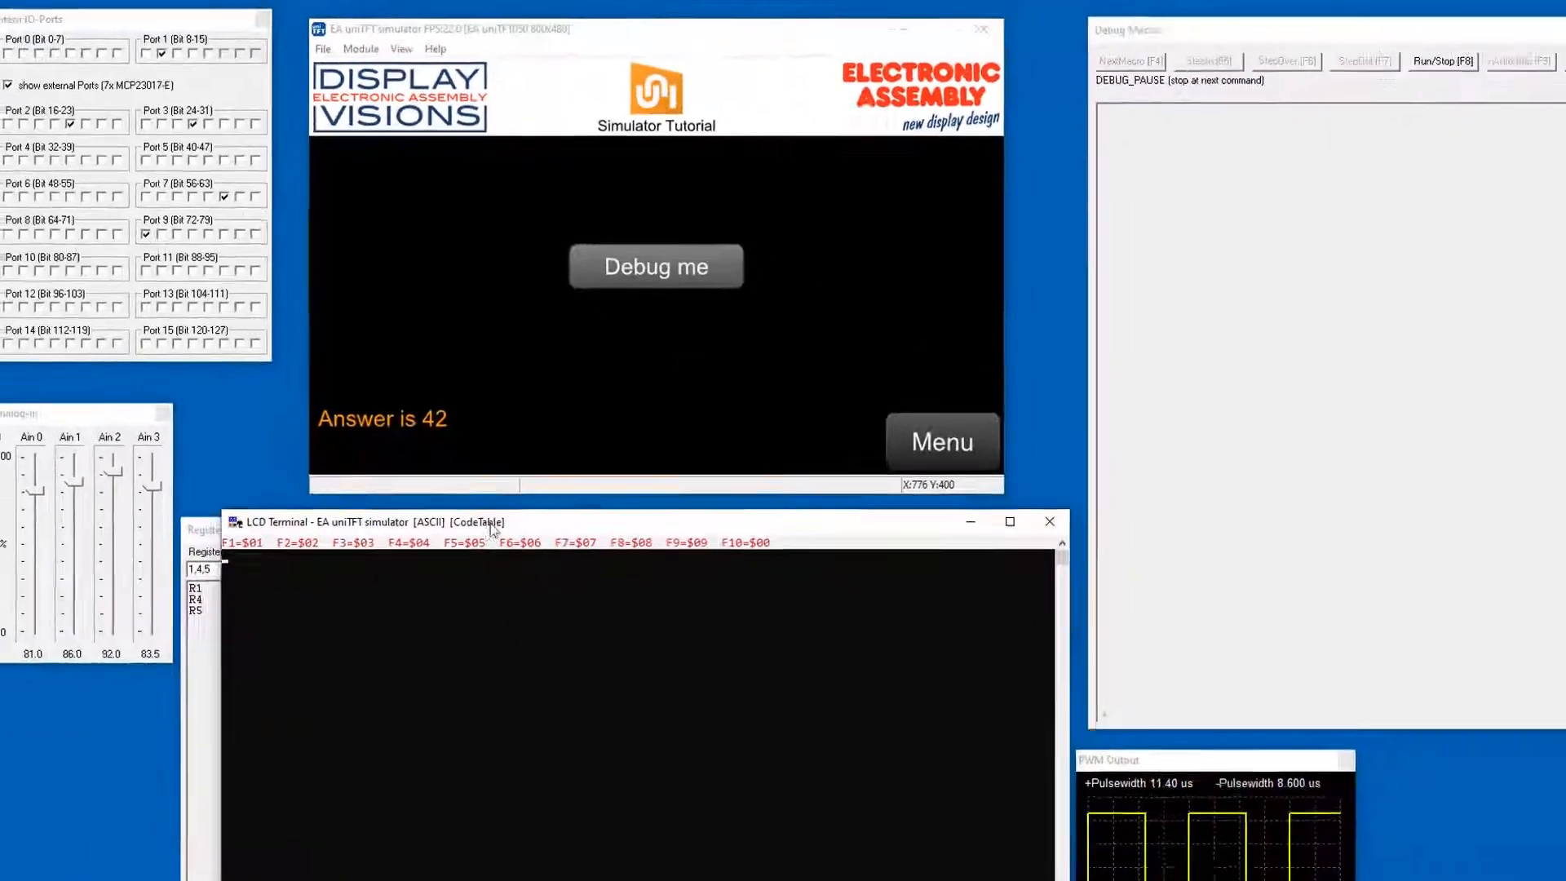
{"action": "left_click_drag", "start_coordinate": [477, 477], "coordinate": [473, 484]}
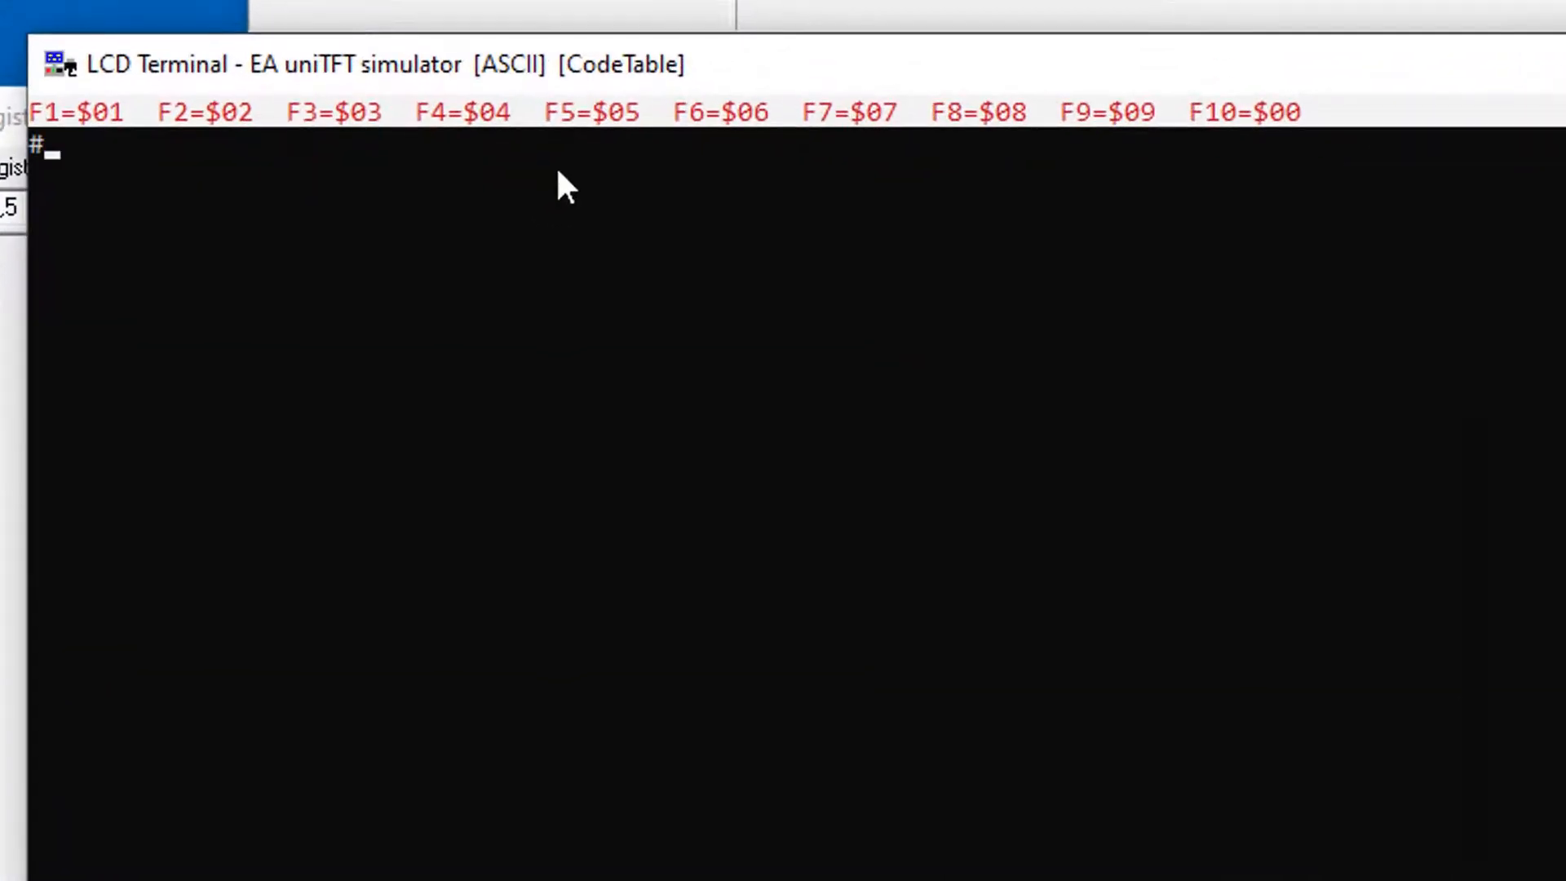
- Send the commands #xiv and #ydo1 from the LCD Terminal, followed by the text "hello world"
{"action": "type", "text": "#xiv"}
{"action": "key", "text": "Return"}
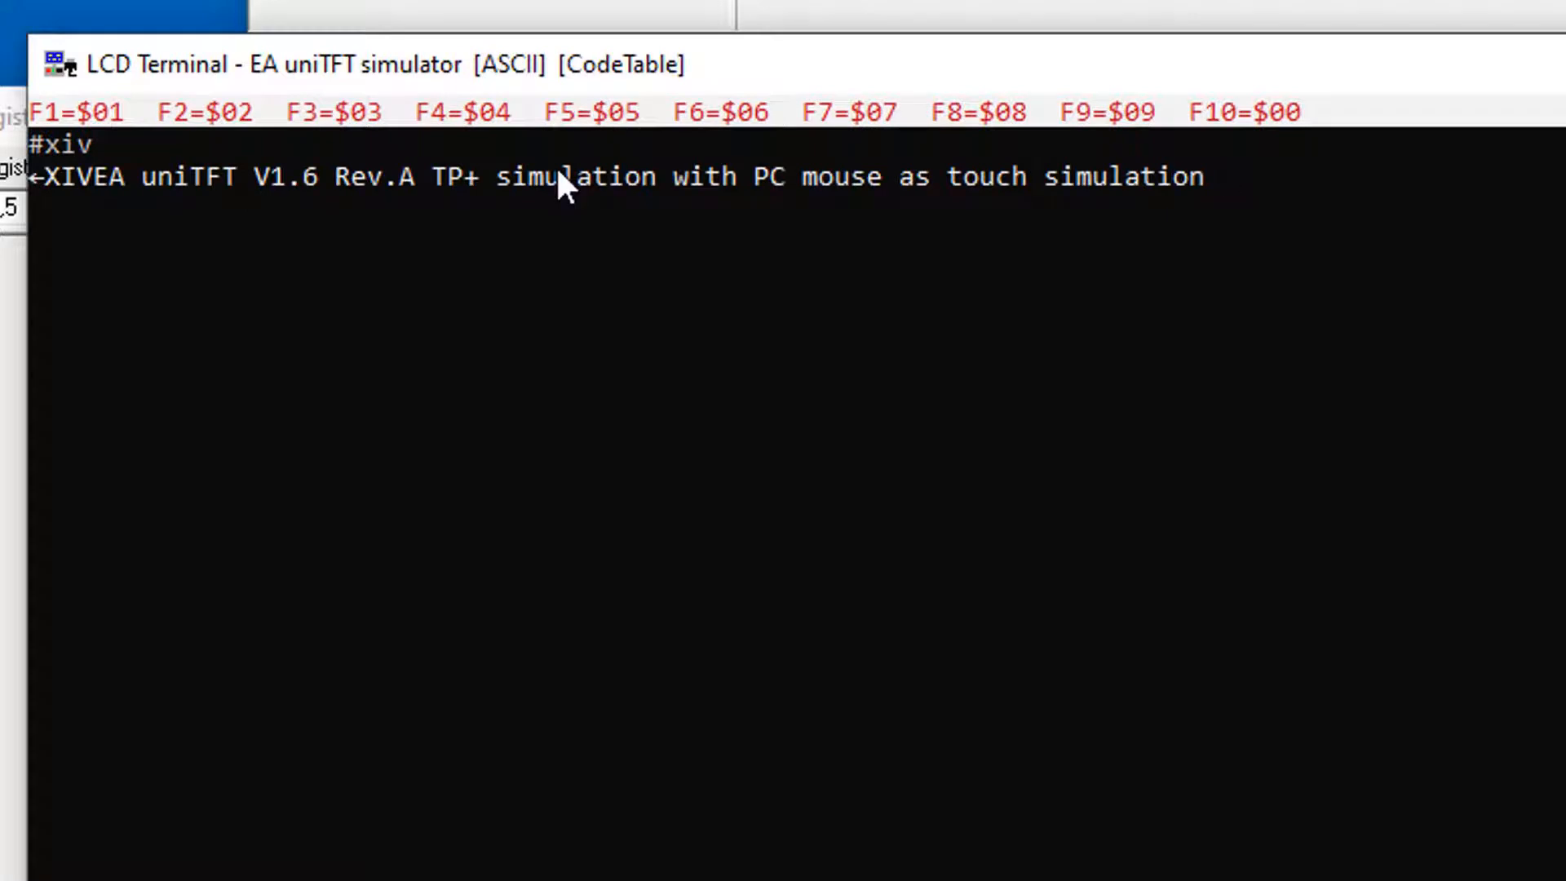
{"action": "type", "text": "#ydo1 "}
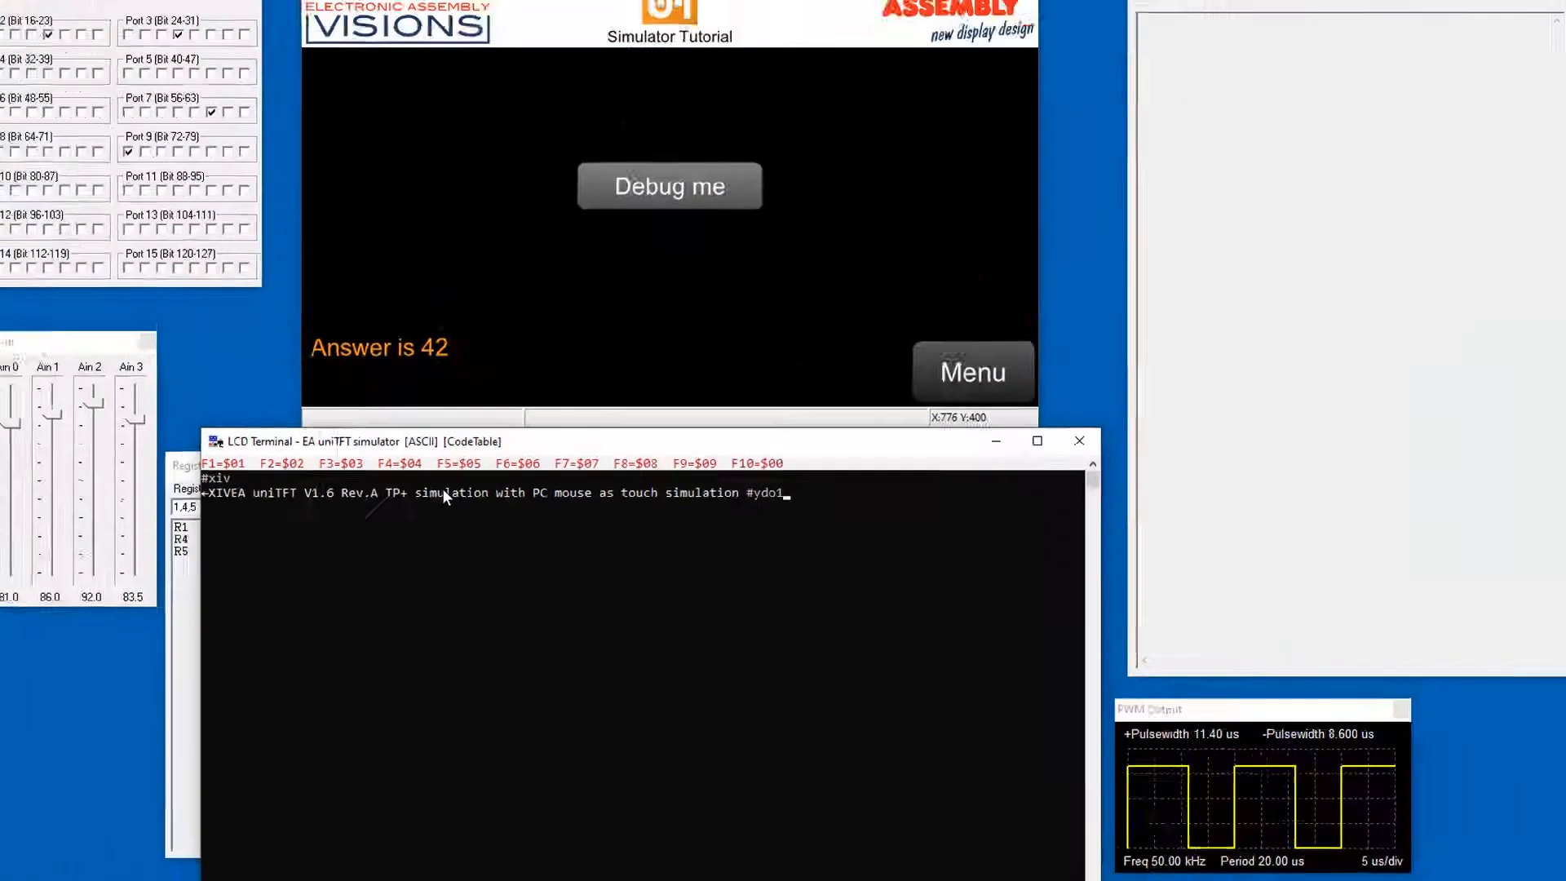
{"action": "type", "text": "hello world"}
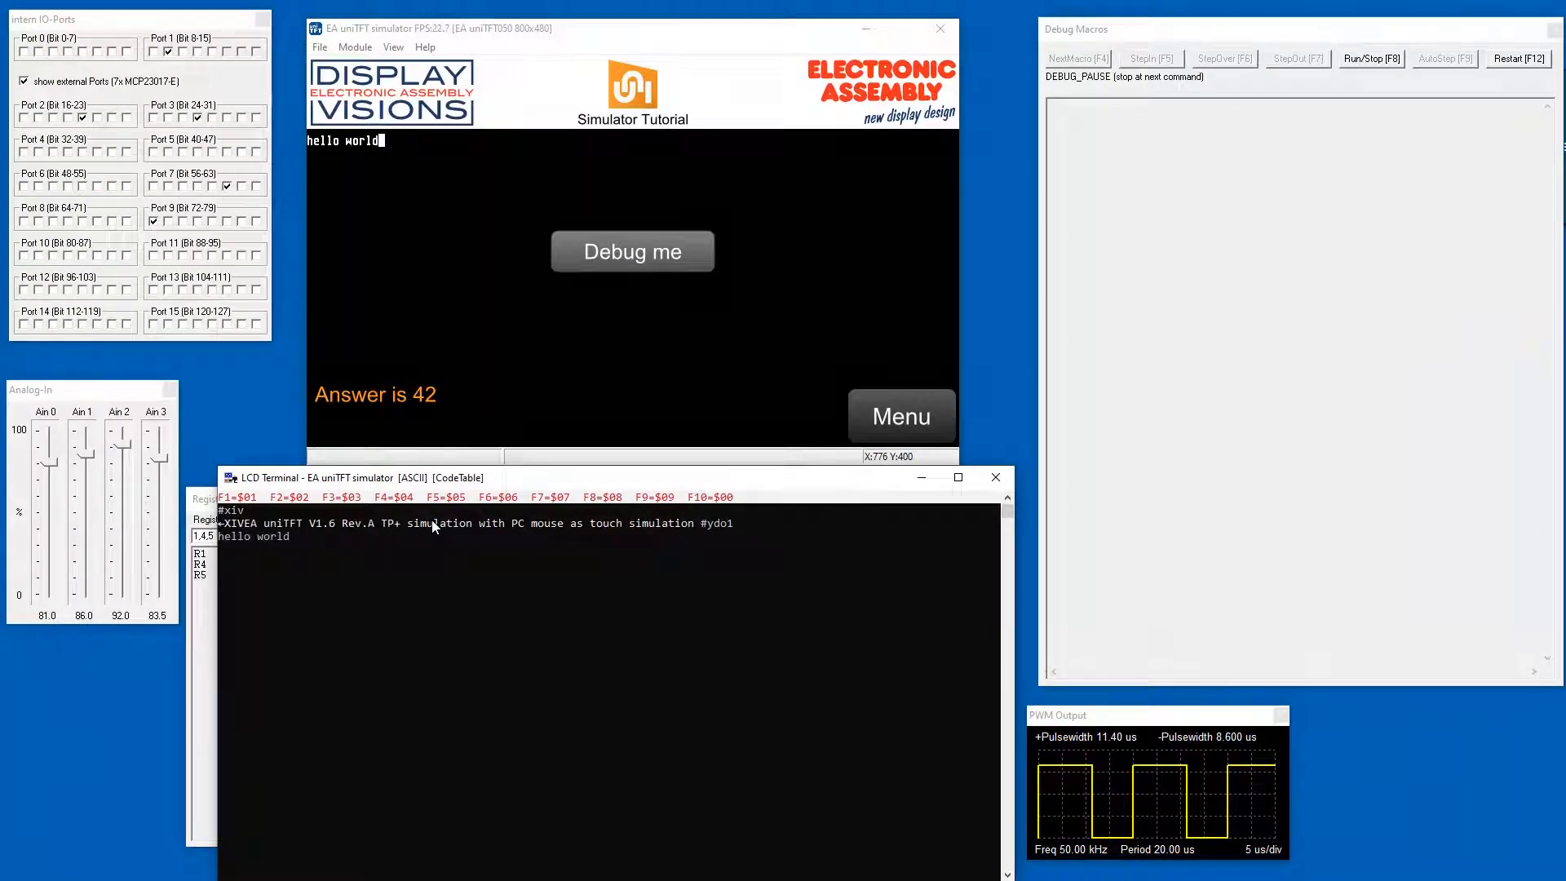
- Trigger the Debug me macro, advance to M_debug and single-step through all its commands, returning to the simulated main menu
{"action": "left_click", "coordinate": [648, 251]}
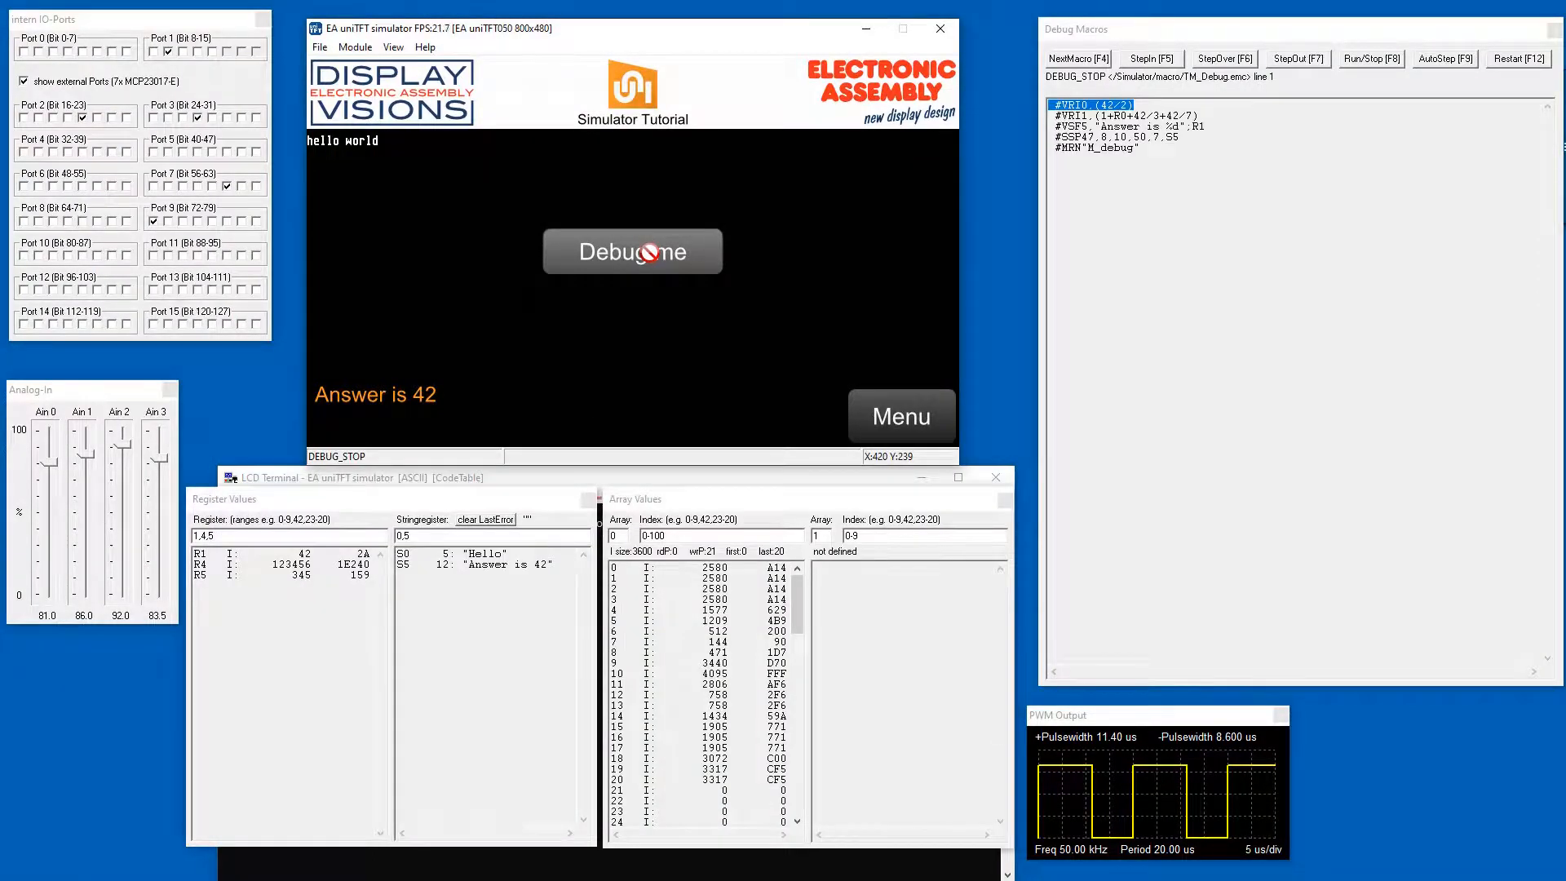
{"action": "key", "text": "F4"}
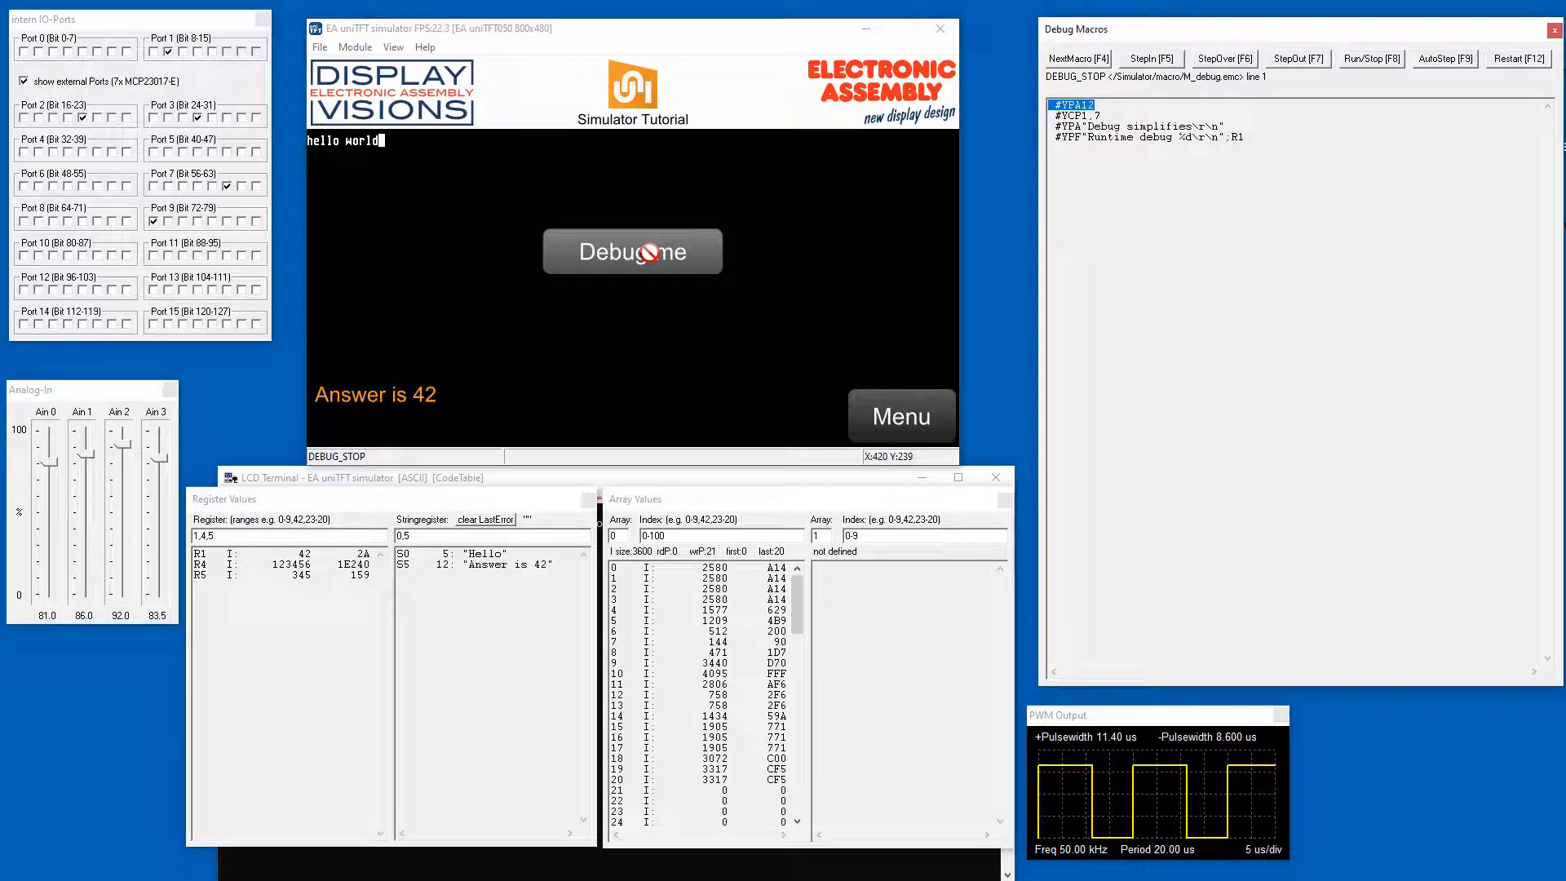
{"action": "key", "text": "F5"}
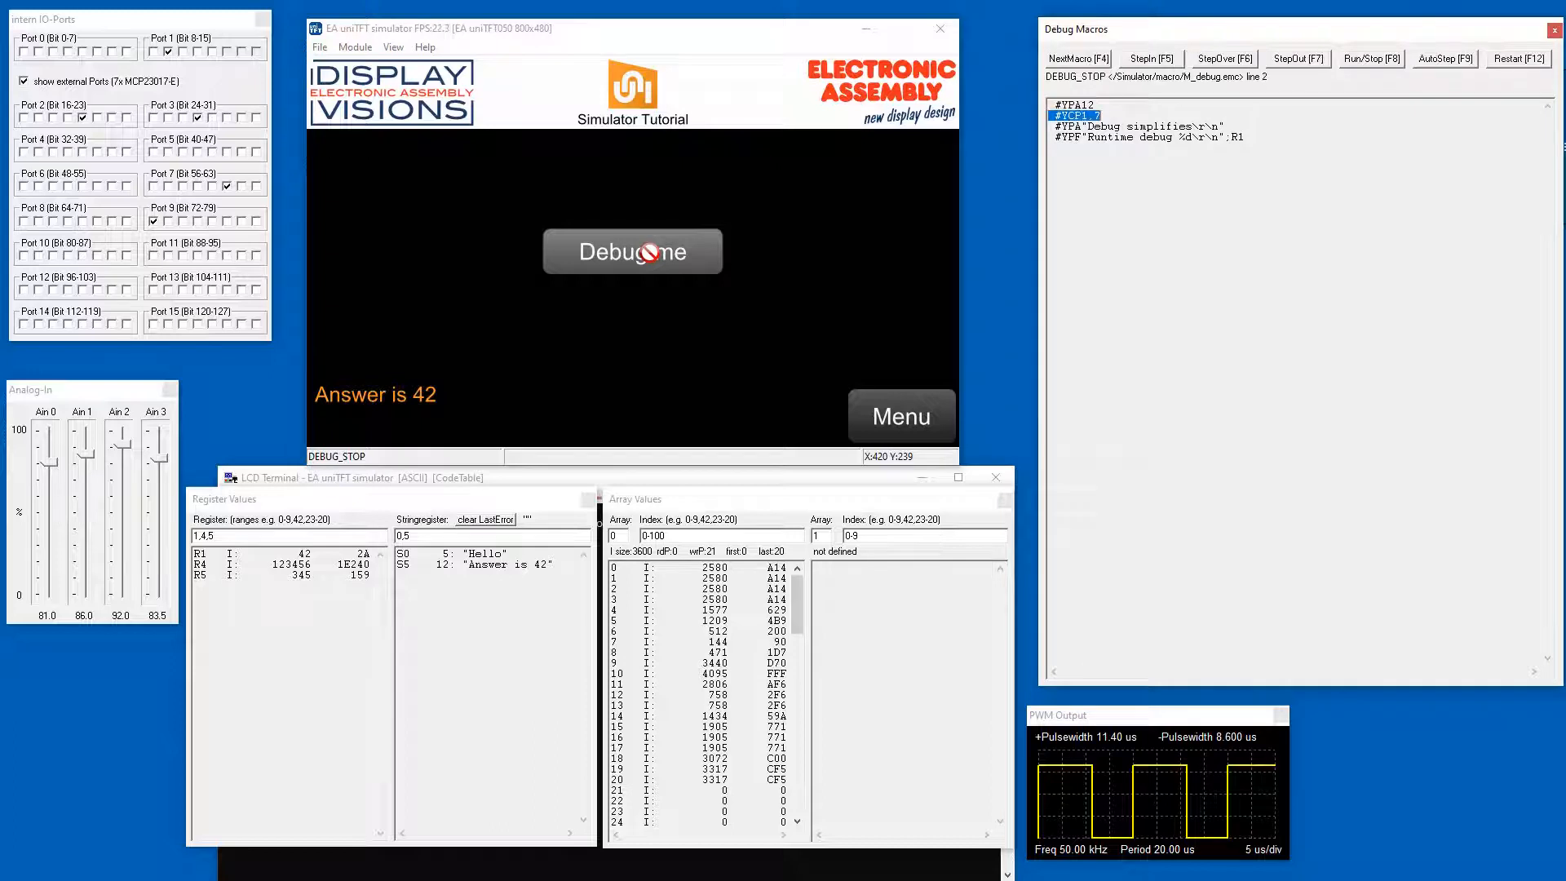
{"action": "key", "text": "F5"}
{"action": "key", "text": "F5"}
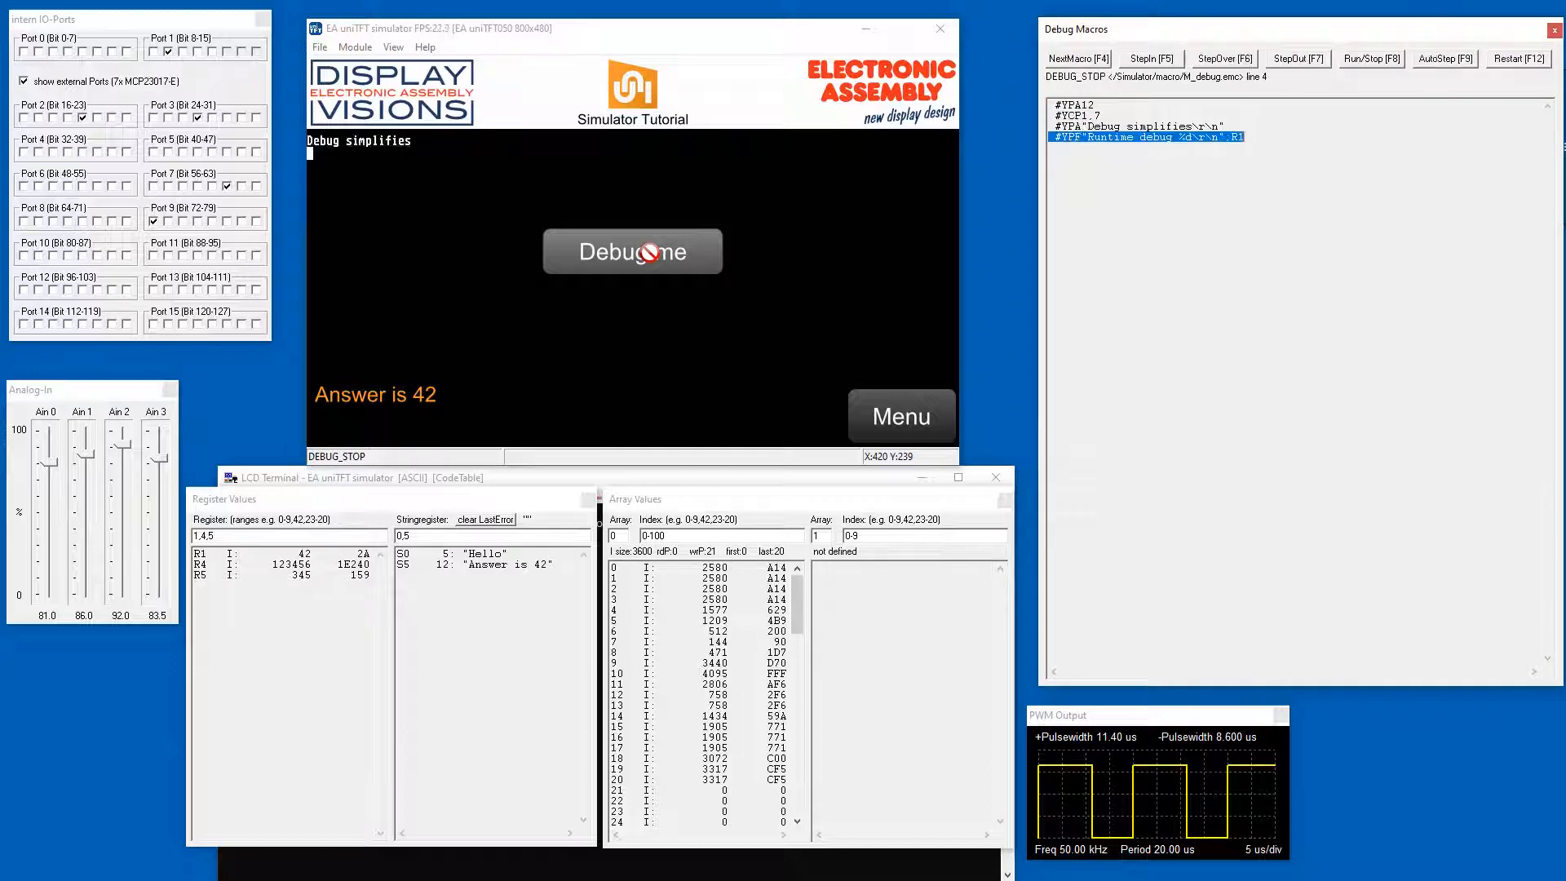
{"action": "key", "text": "F5"}
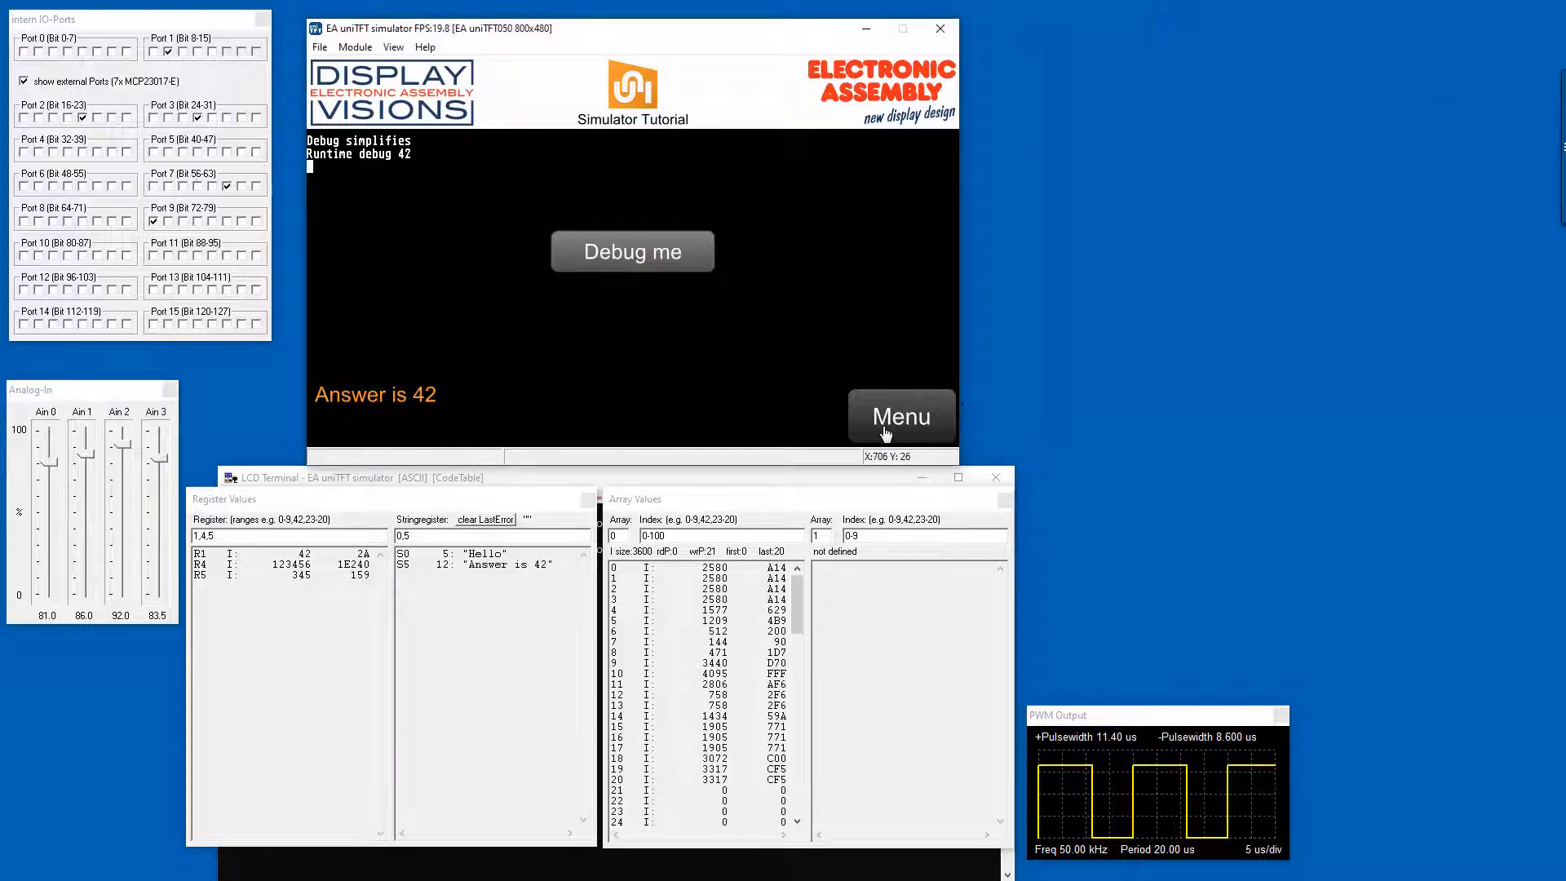
{"action": "left_click", "coordinate": [891, 431]}
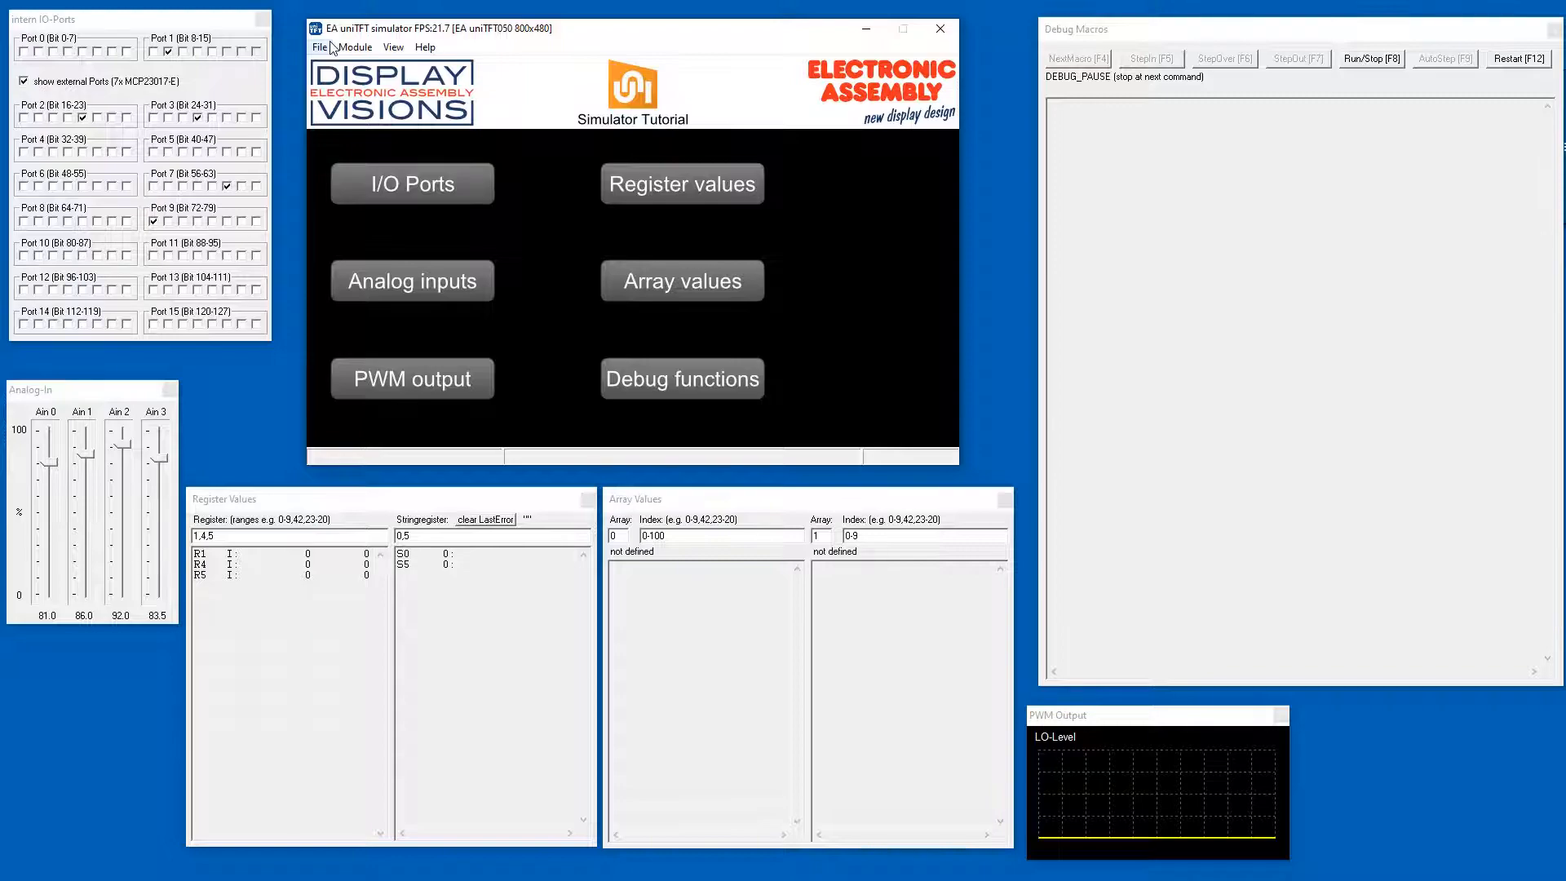
- Set the Master RS232 port to PCIe to High Speed Serial Port (COM2) in the COM-port settings and exit the dialog
{"action": "left_click", "coordinate": [329, 47]}
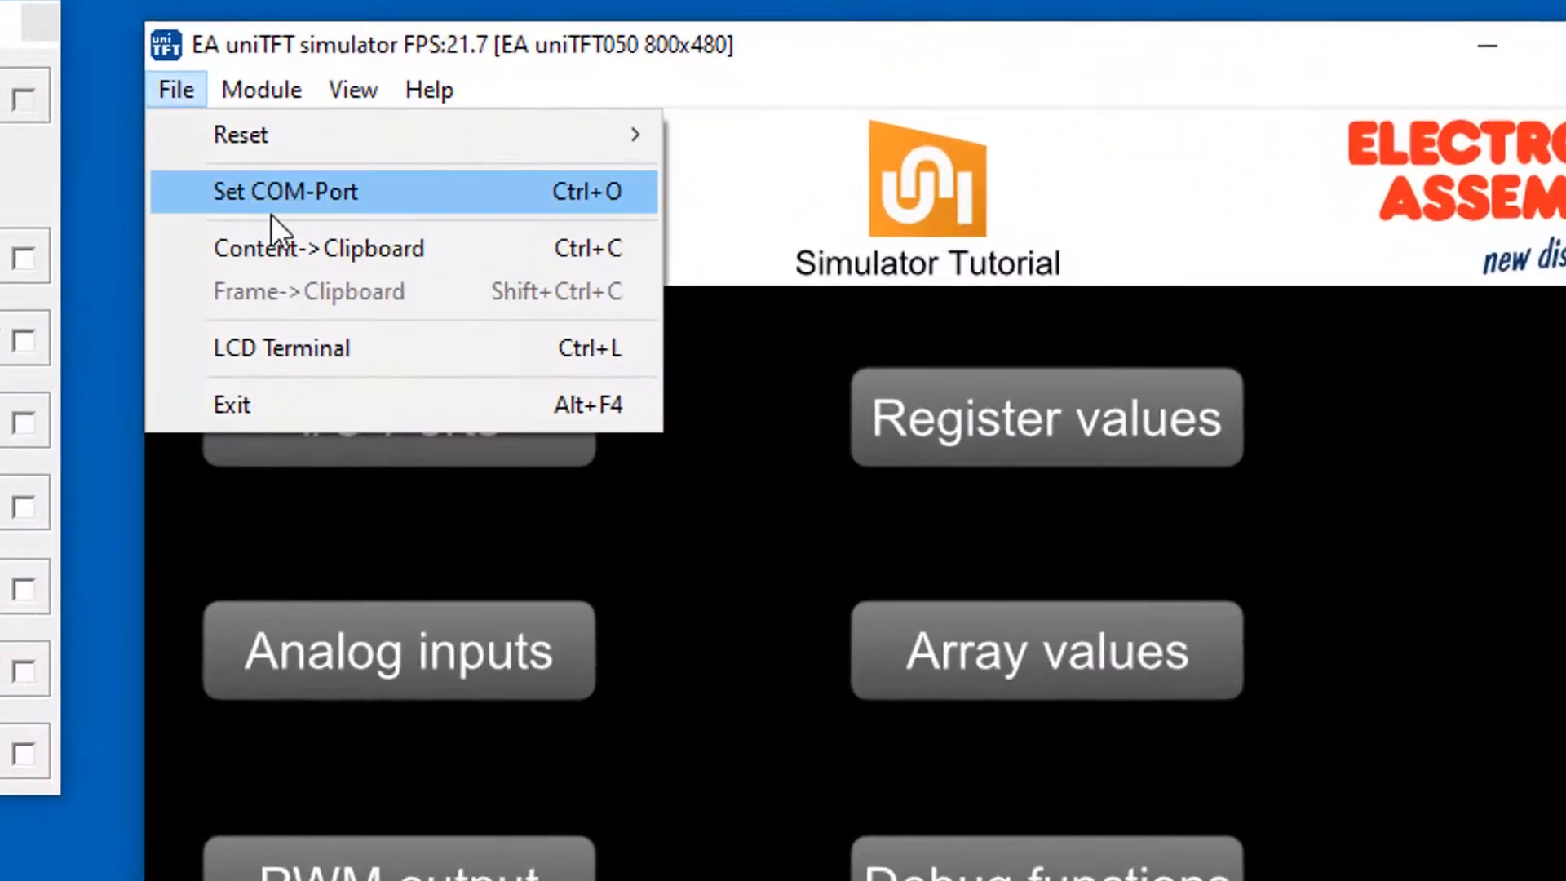
{"action": "left_click", "coordinate": [335, 195]}
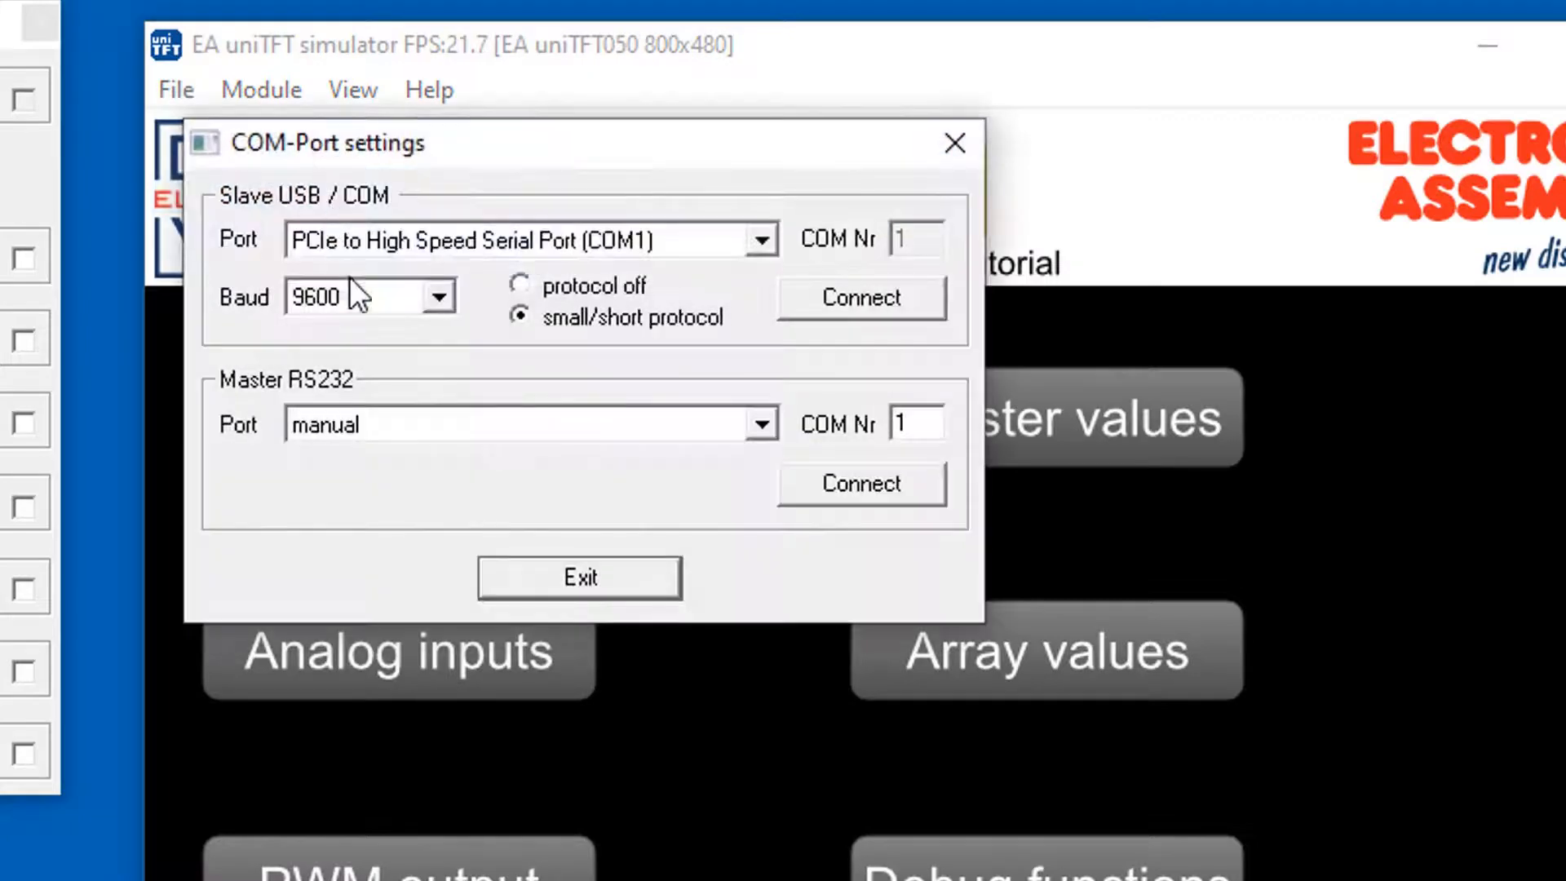
{"action": "left_click", "coordinate": [764, 432]}
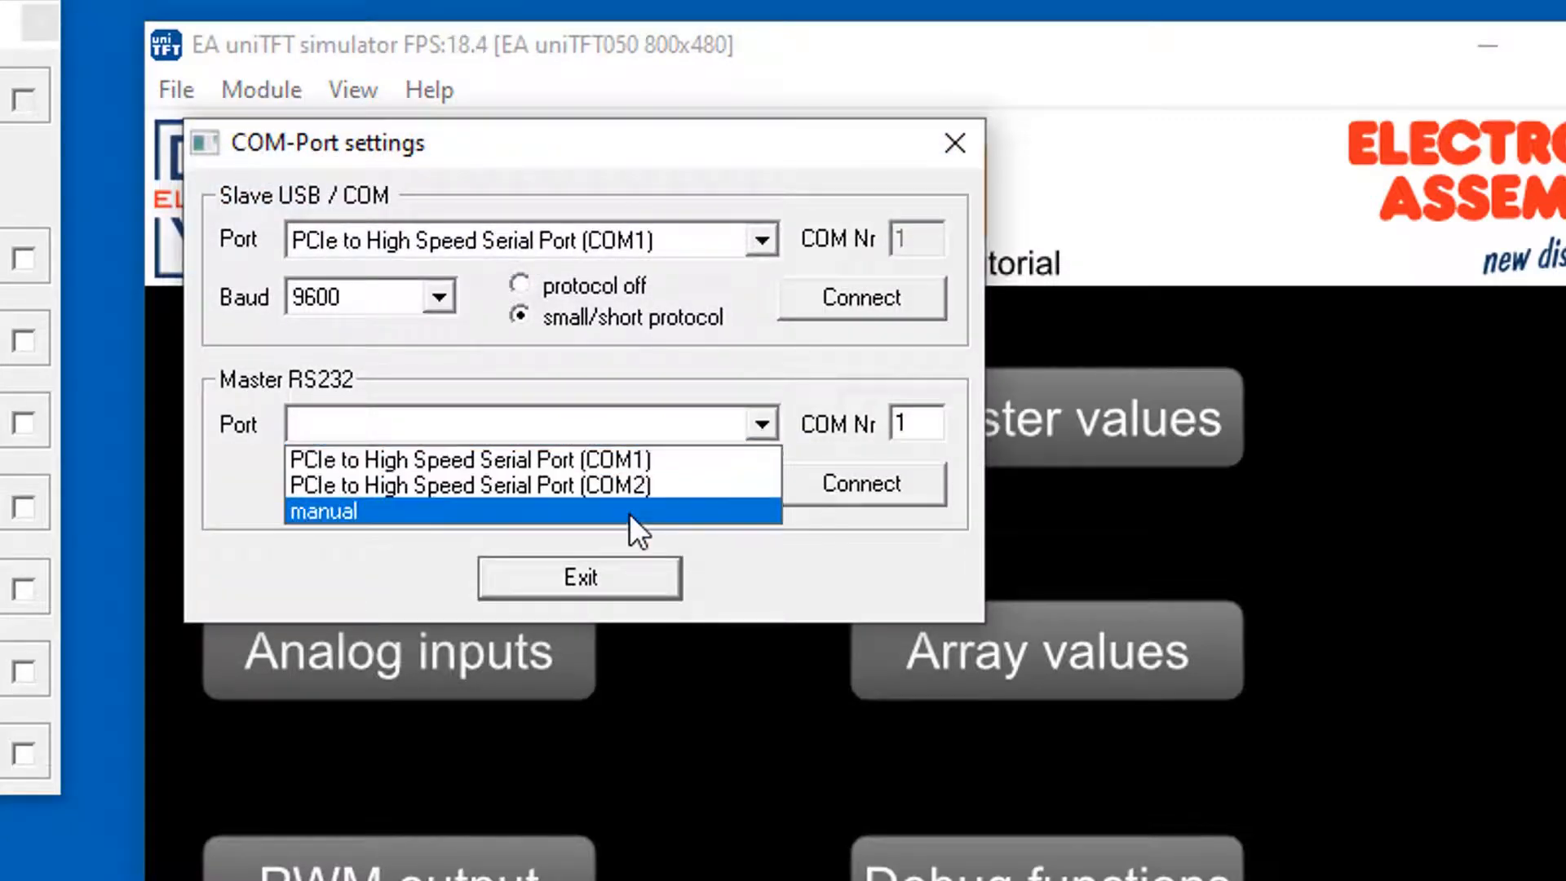
{"action": "left_click", "coordinate": [634, 484]}
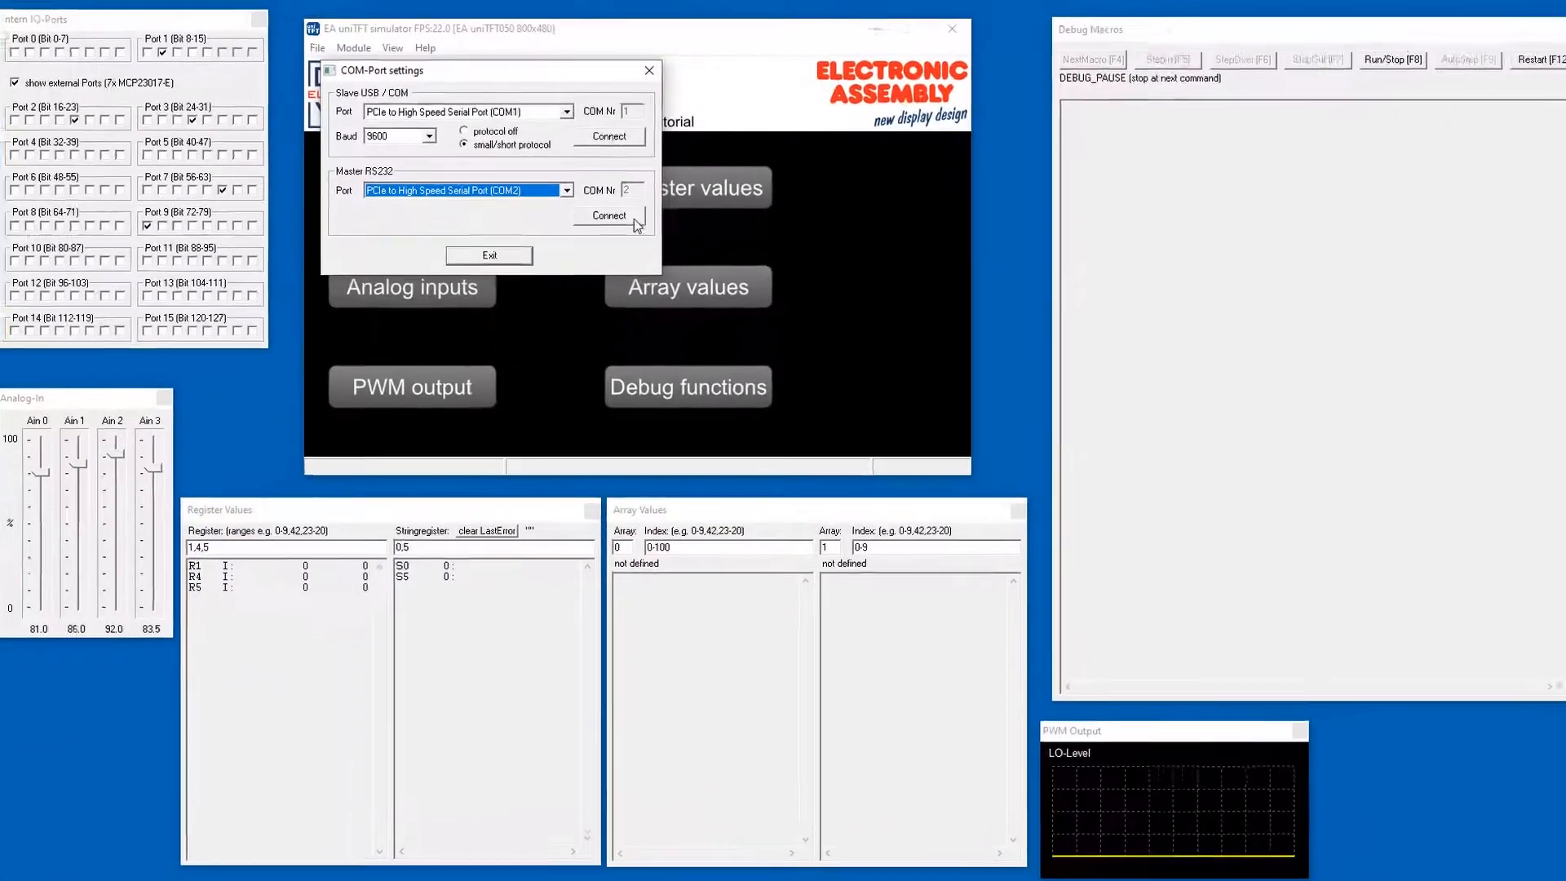
{"action": "left_click", "coordinate": [514, 252]}
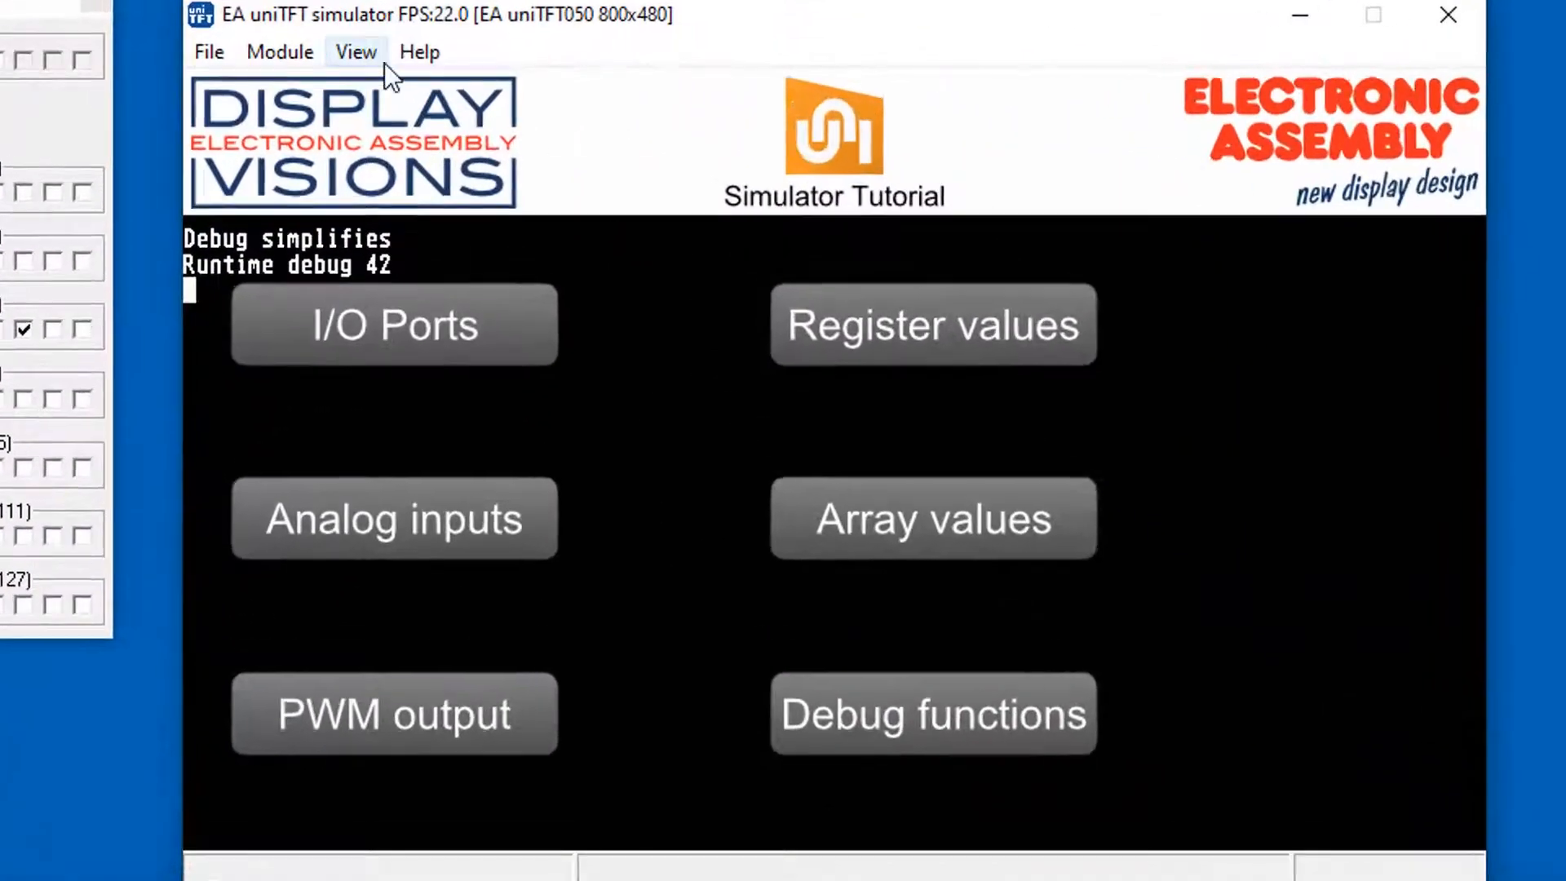
- Check the available view options and the simulator's About information with its version and memory details, and close it
{"action": "left_click", "coordinate": [393, 48]}
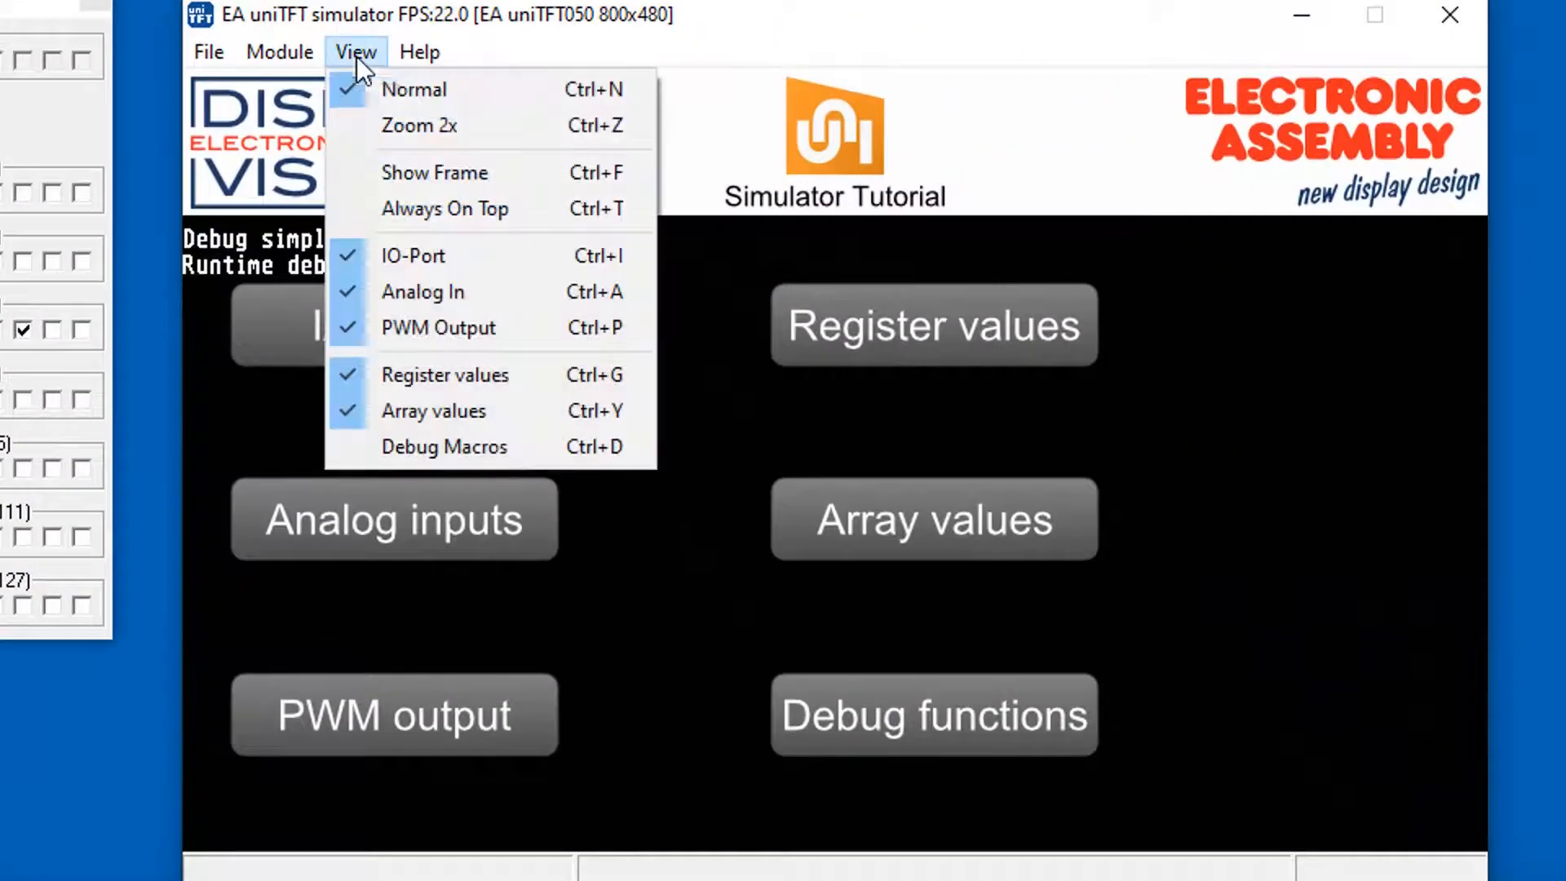
{"action": "mouse_move", "coordinate": [408, 53]}
{"action": "left_click", "coordinate": [437, 130]}
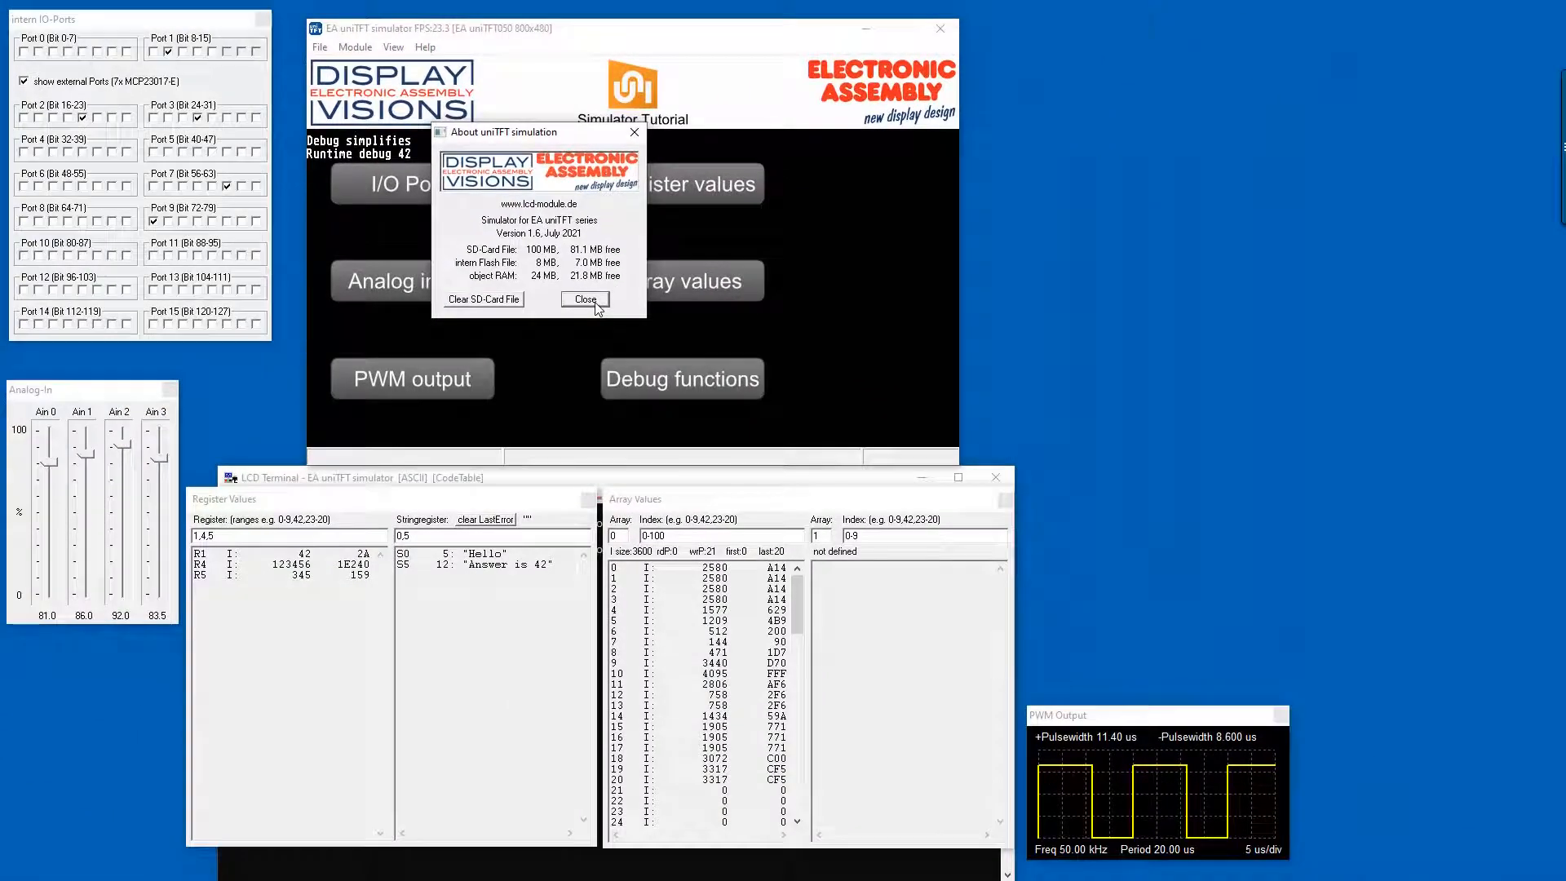
{"action": "left_click", "coordinate": [596, 302]}
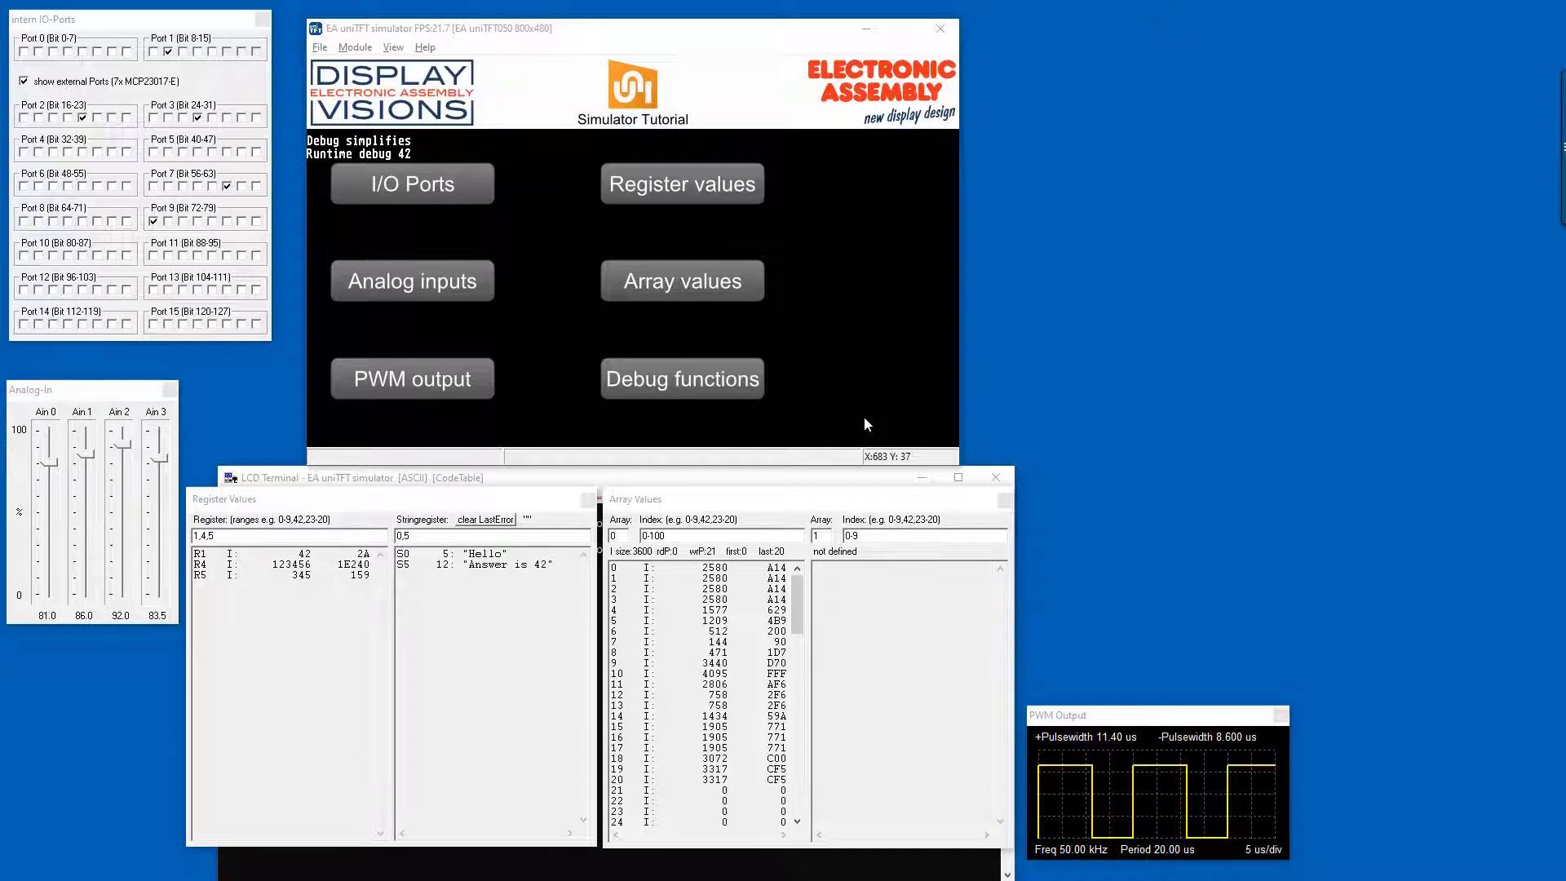
- Switch to the Simulator_and_Tools folder in File Explorer and open uniTFT.ini in Notepad++
{"action": "key", "text": "alt+Tab"}
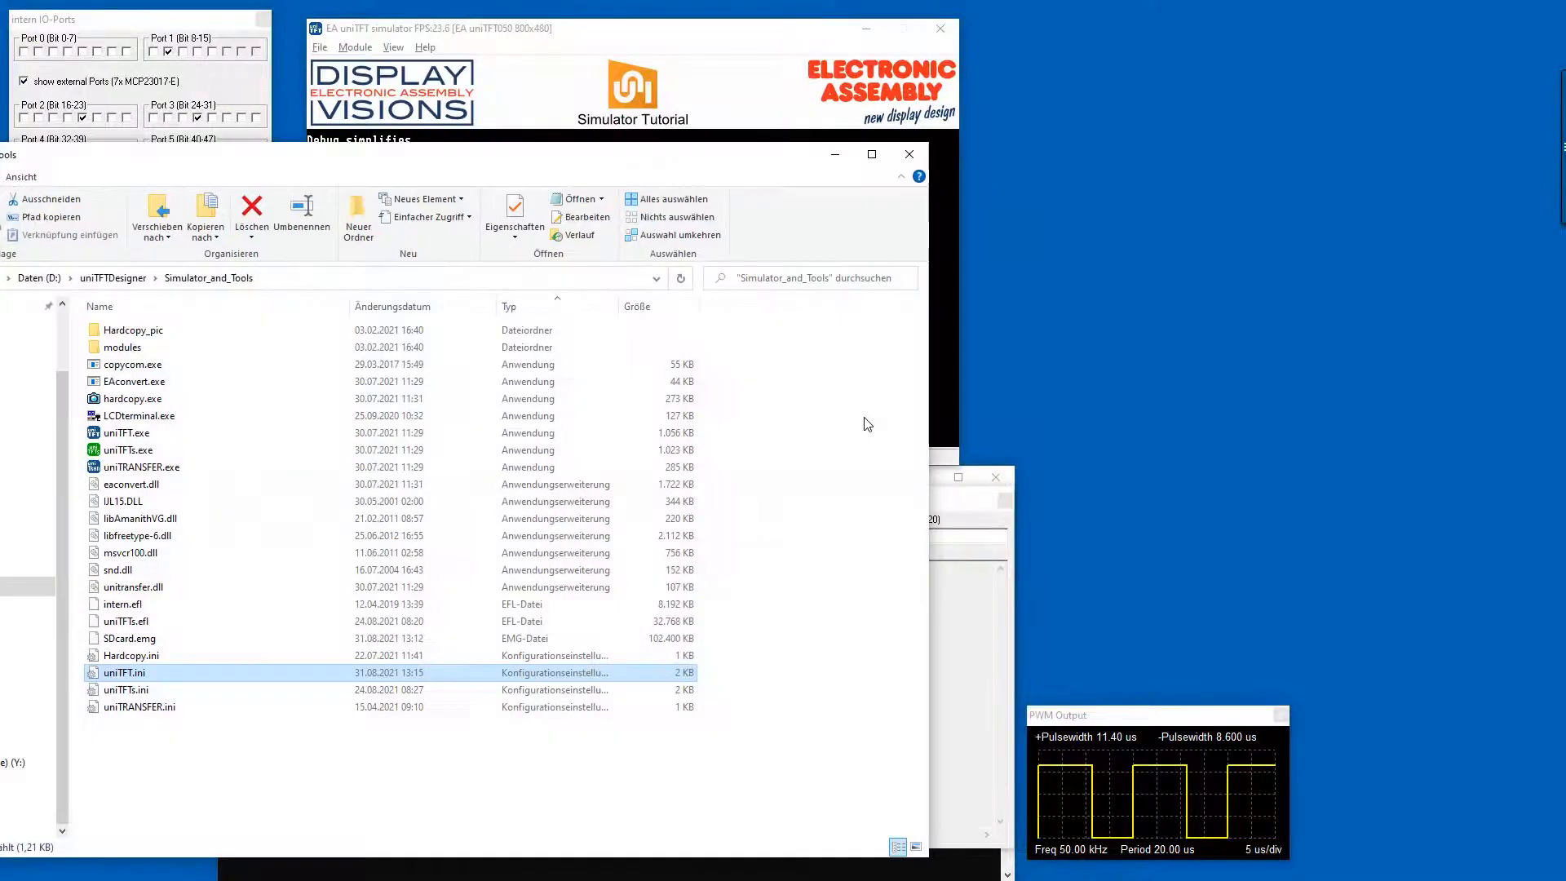
{"action": "right_click", "coordinate": [144, 675]}
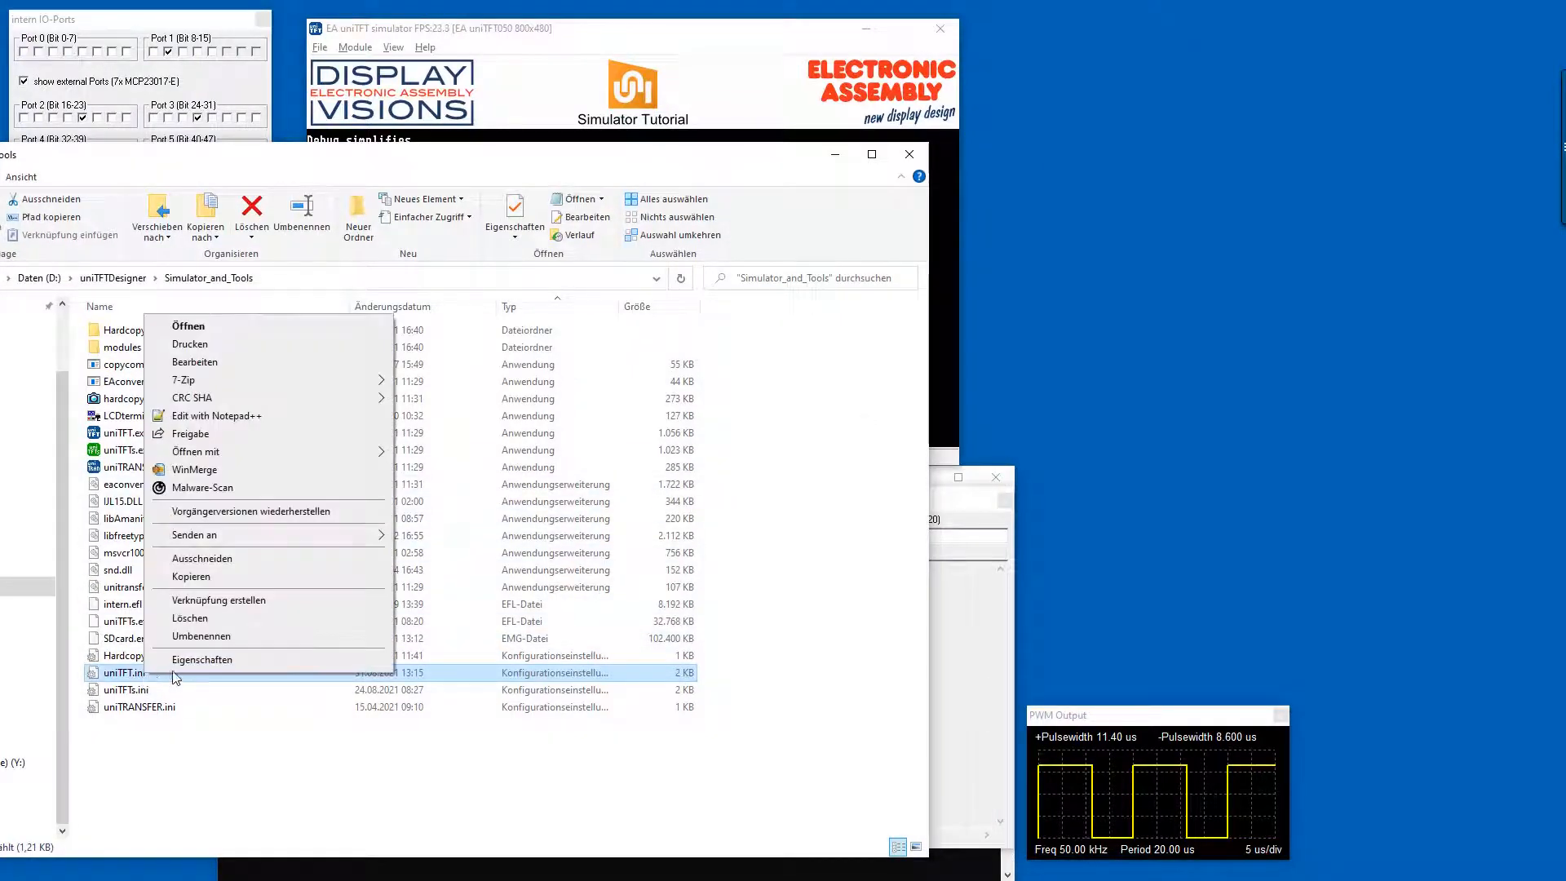
{"action": "left_click", "coordinate": [264, 416]}
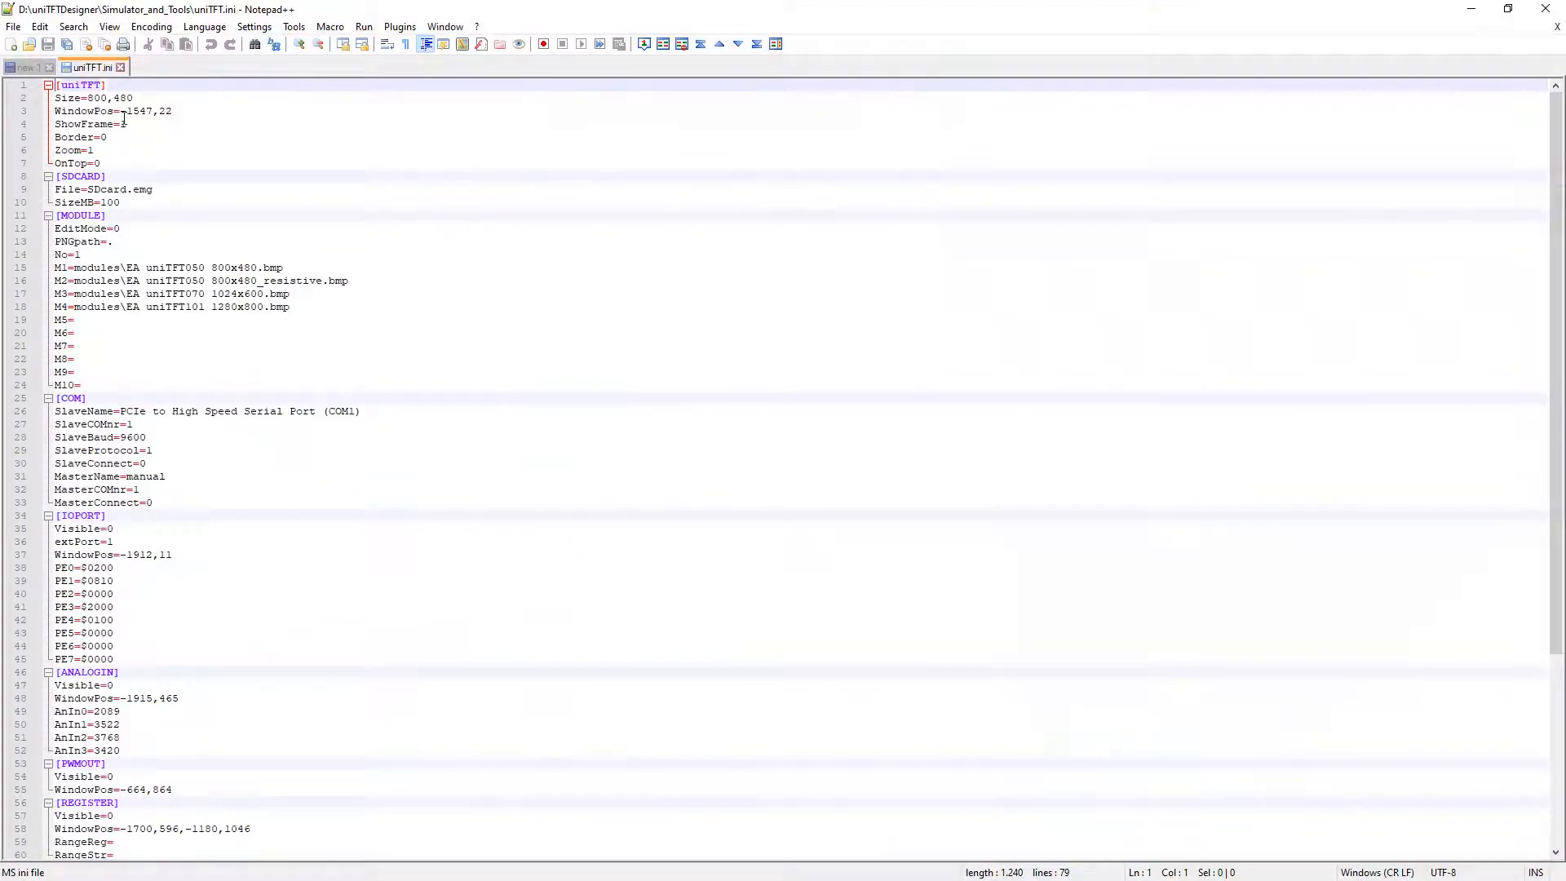
- Set atStart to 1 in the [DEBUG] section of uniTFT.ini and close the editor and the folder window
{"action": "scroll", "coordinate": [112, 142], "scroll_direction": "down", "scroll_amount": 7}
{"action": "left_click", "coordinate": [131, 724]}
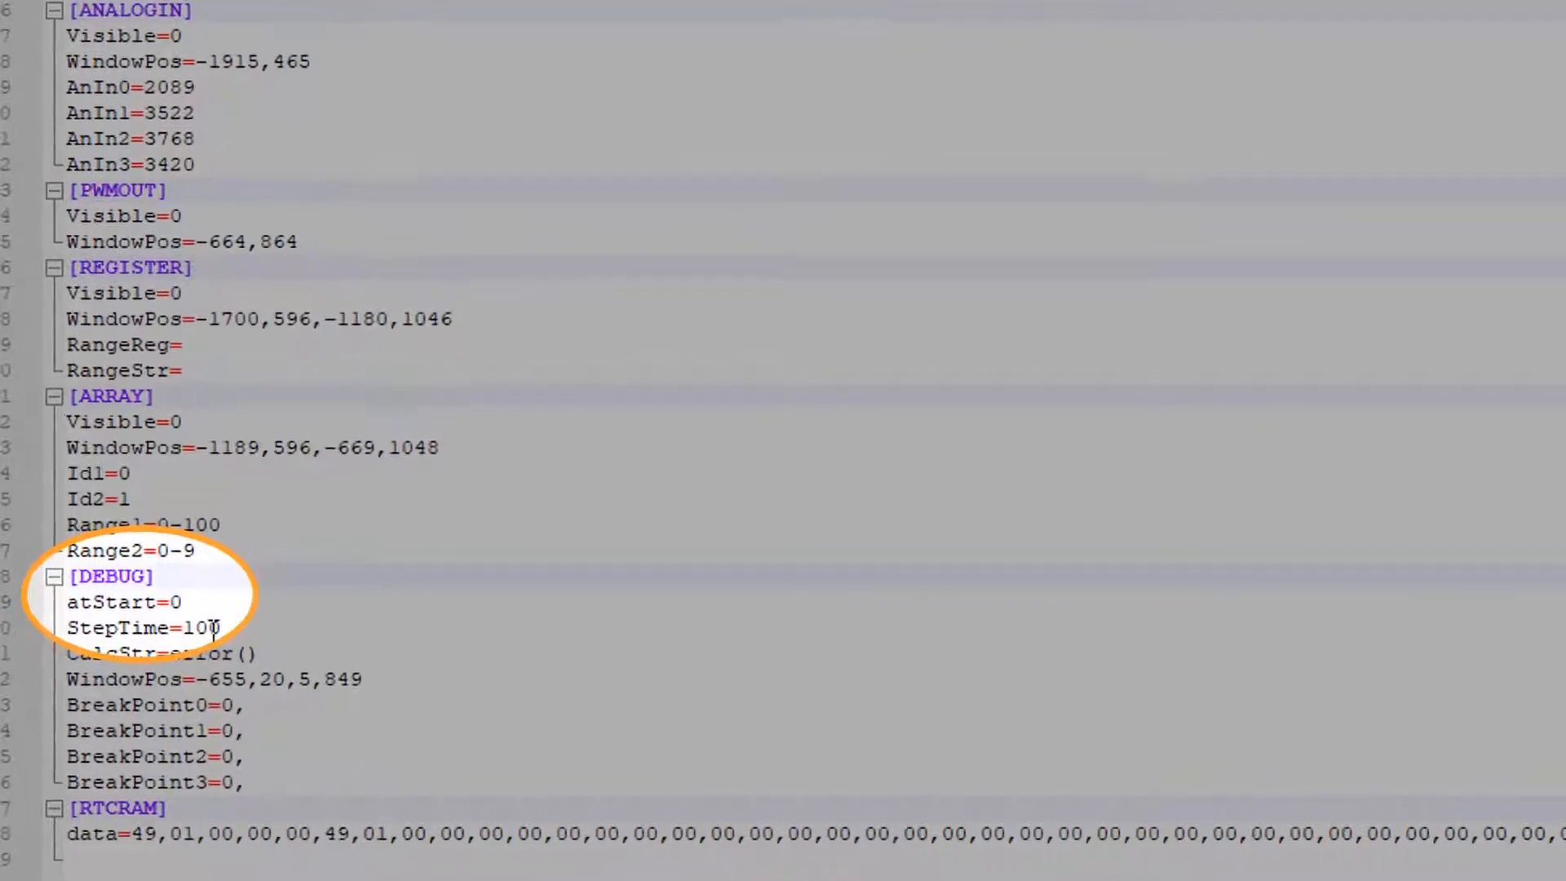
{"action": "key", "text": "BackSpace"}
{"action": "type", "text": "1"}
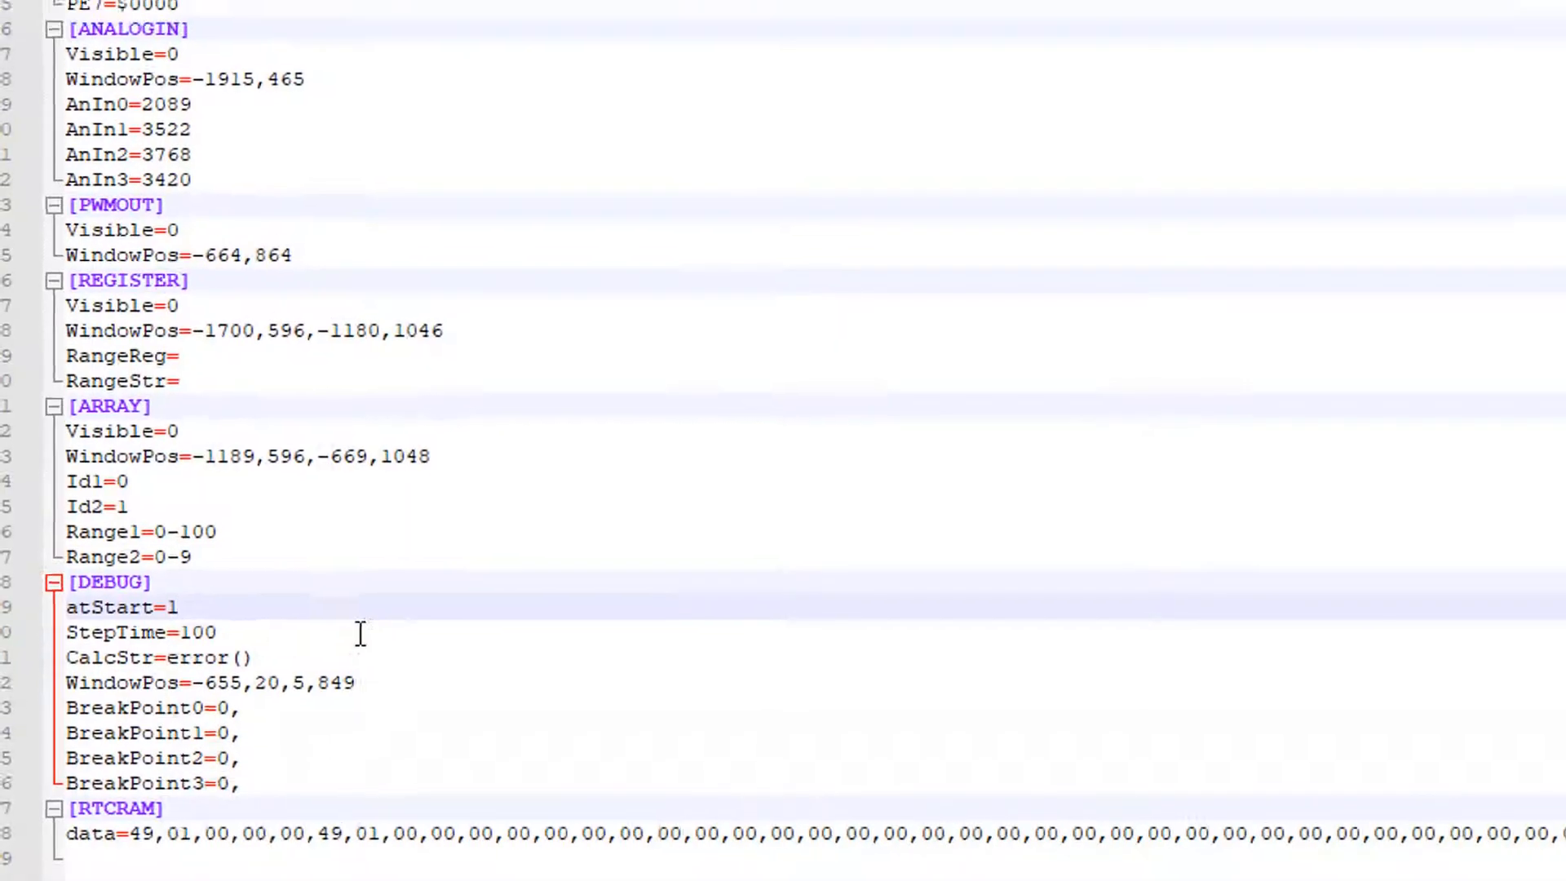
{"action": "left_click", "coordinate": [1543, 8]}
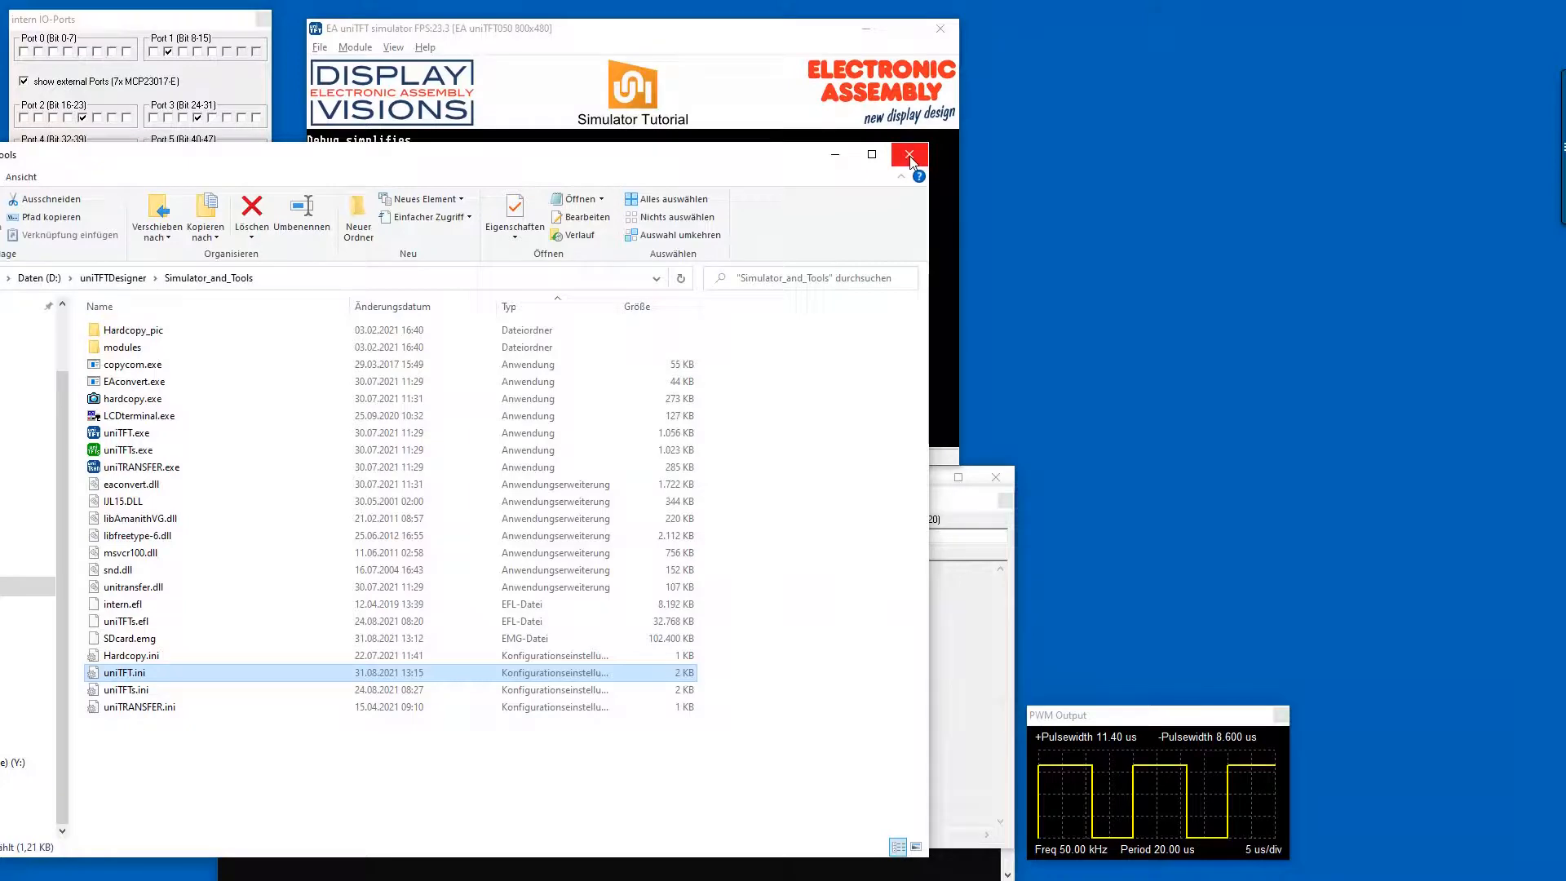
{"action": "left_click", "coordinate": [910, 155]}
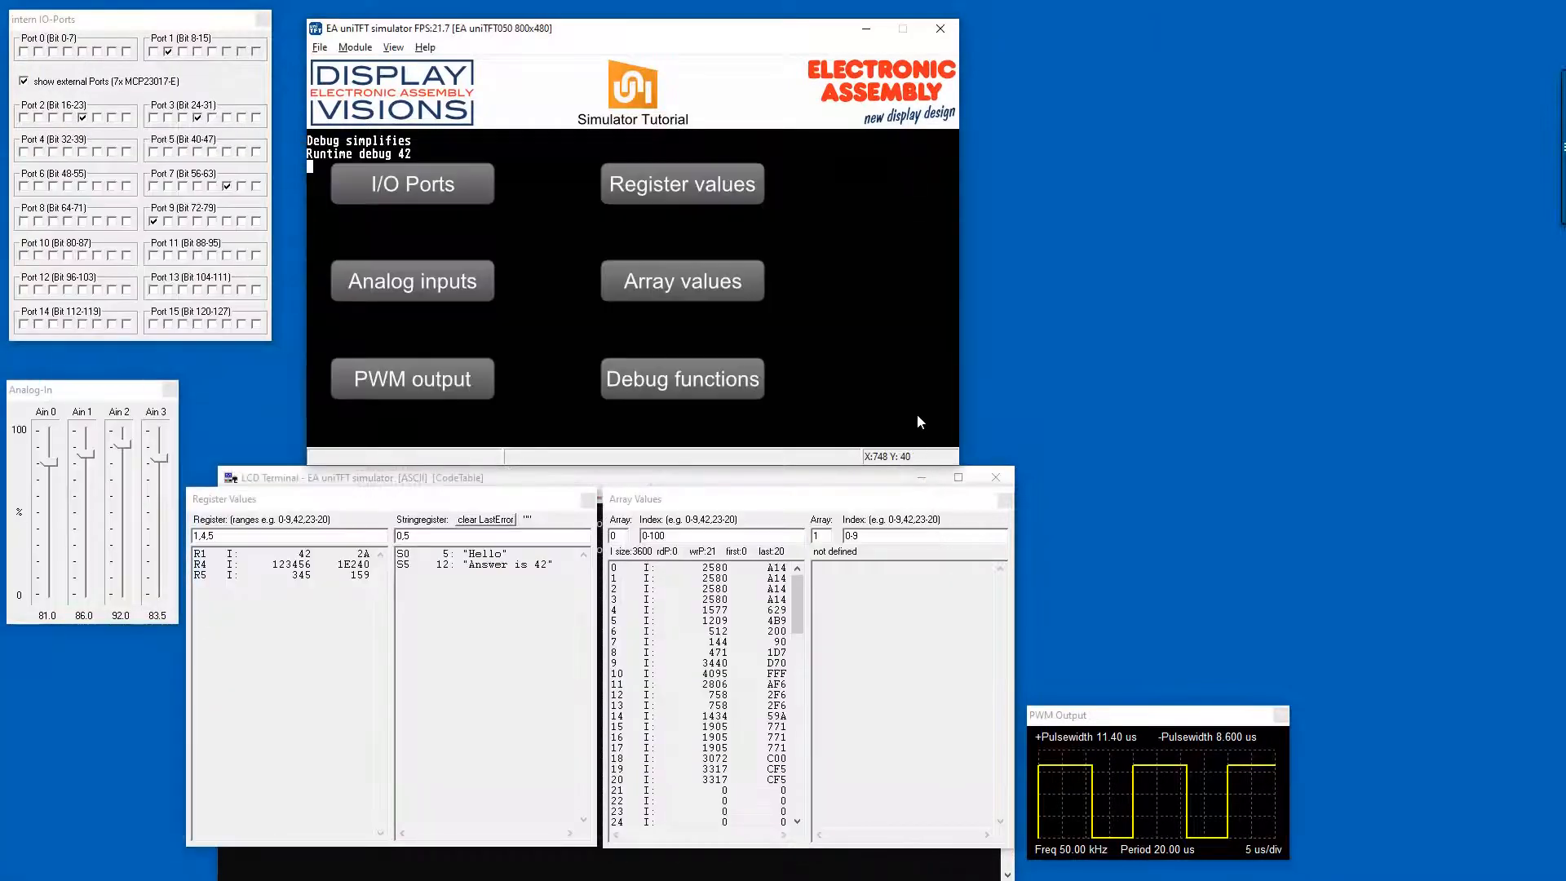